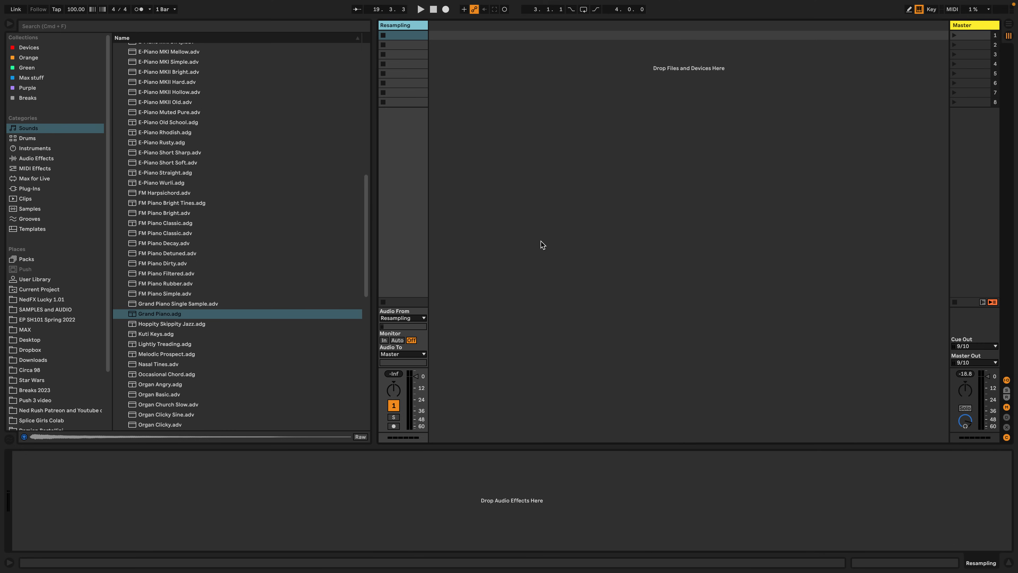
# Load the Grand Piano.adg preset onto a new MIDI track and create an empty clip in its first slot
pyautogui.click(540, 241)
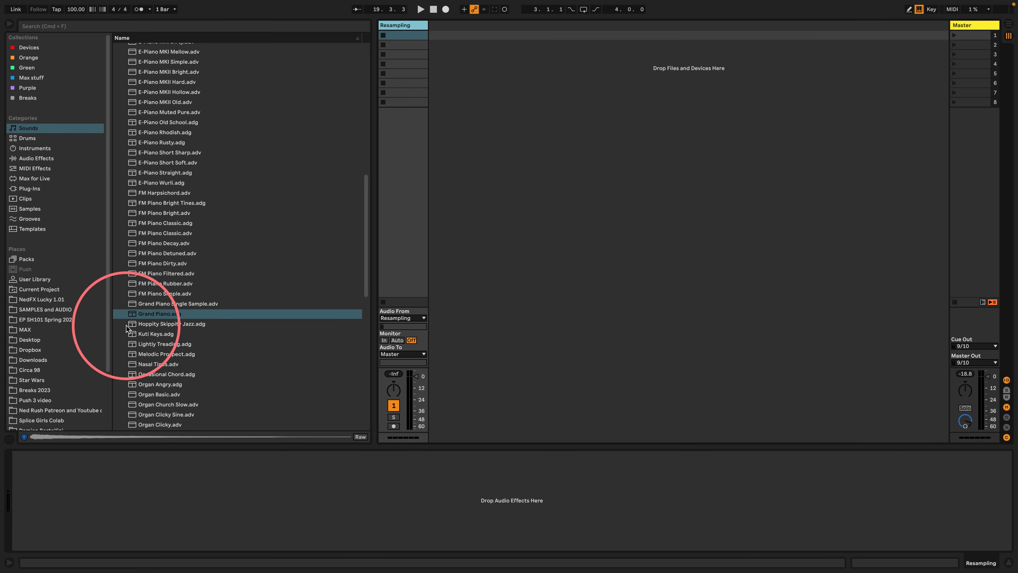
pyautogui.moveTo(132, 314); pyautogui.dragTo(458, 62)
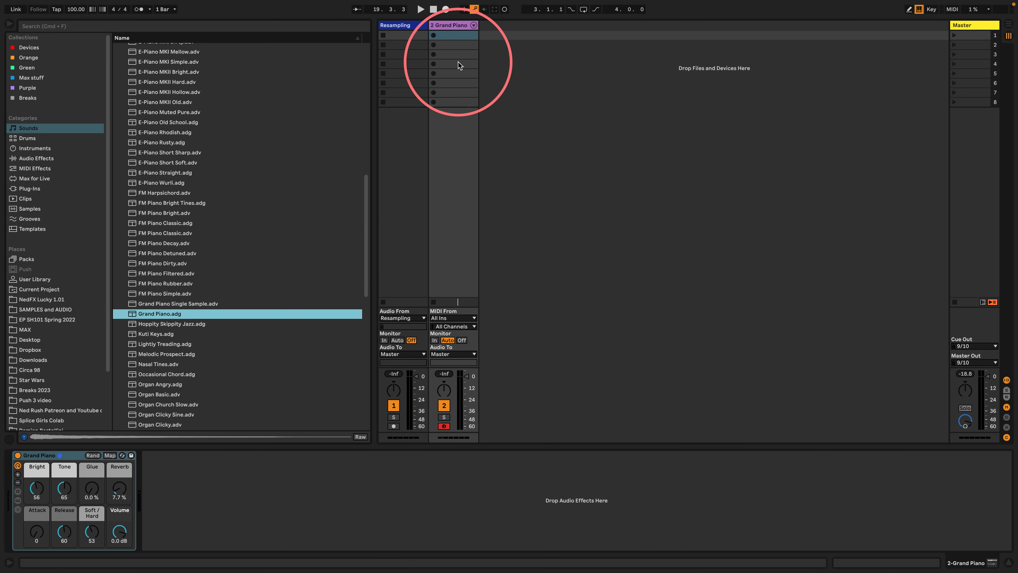
pyautogui.doubleClick(459, 35)
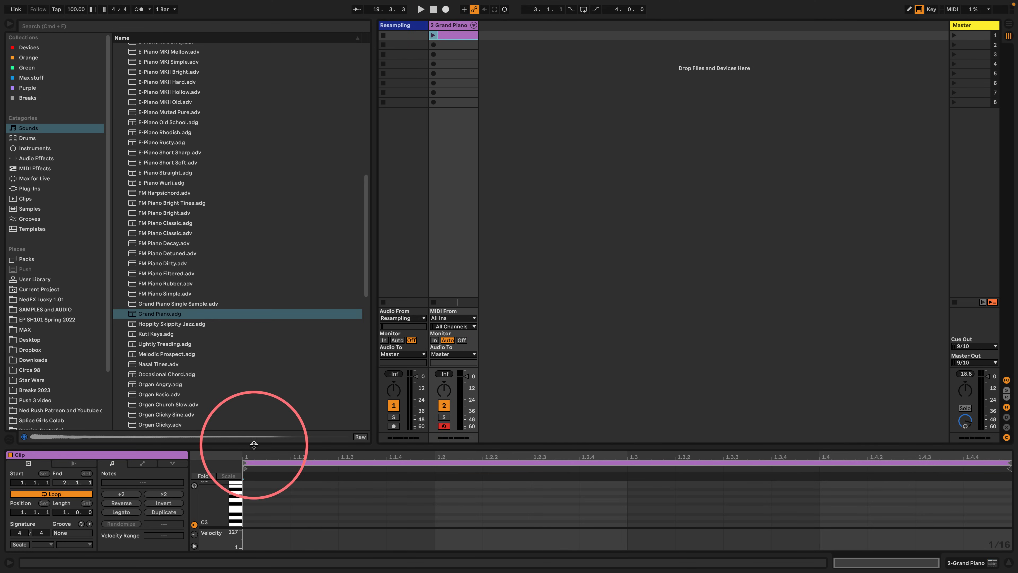
# Fill the clip with a single C3 note by adding it at the start and applying Legato, and launch the clip
pyautogui.moveTo(250, 445); pyautogui.dragTo(244, 42)
pyautogui.doubleClick(247, 314)
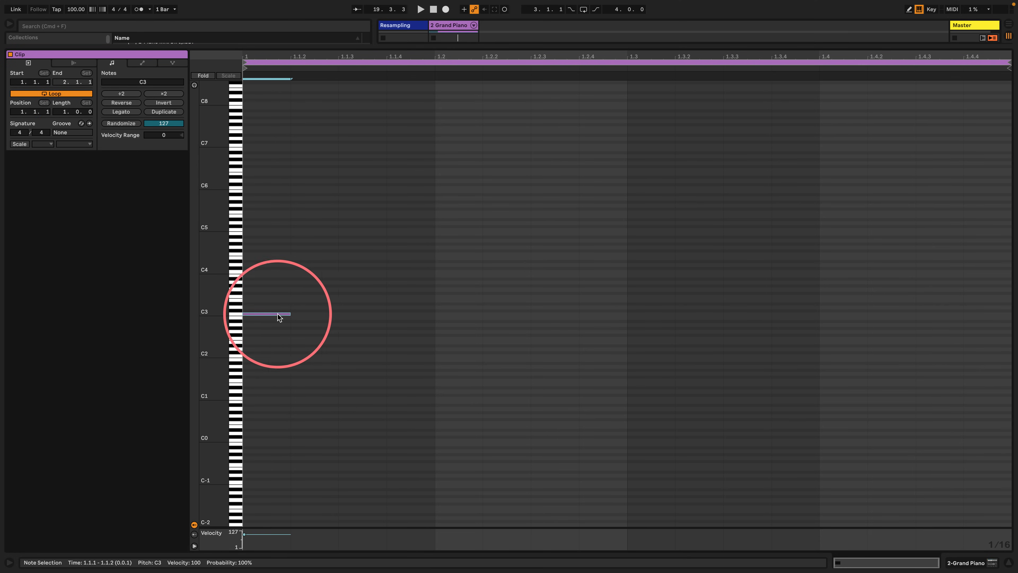
pyautogui.click(121, 111)
pyautogui.moveTo(243, 47); pyautogui.dragTo(236, 447)
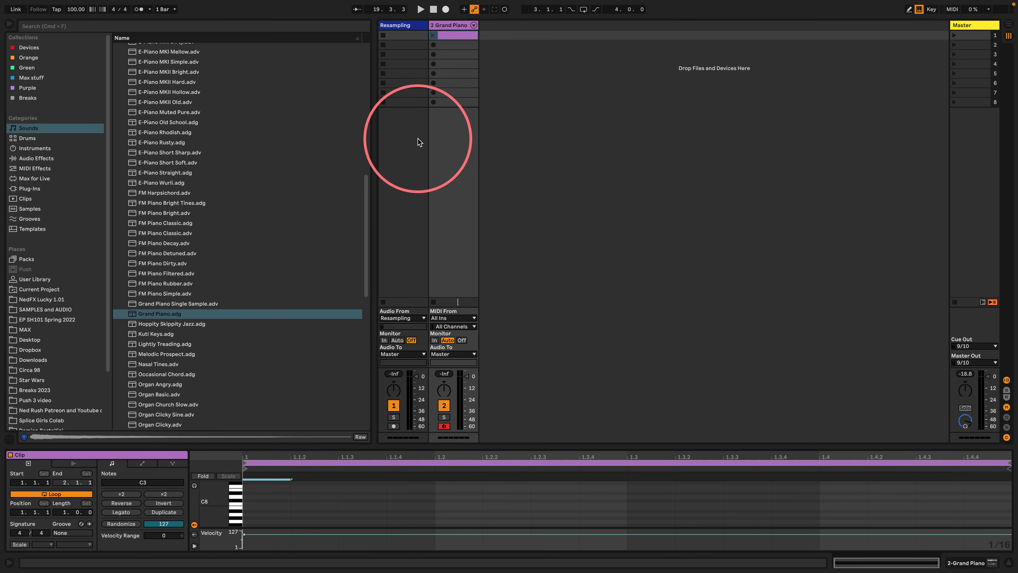
pyautogui.click(433, 36)
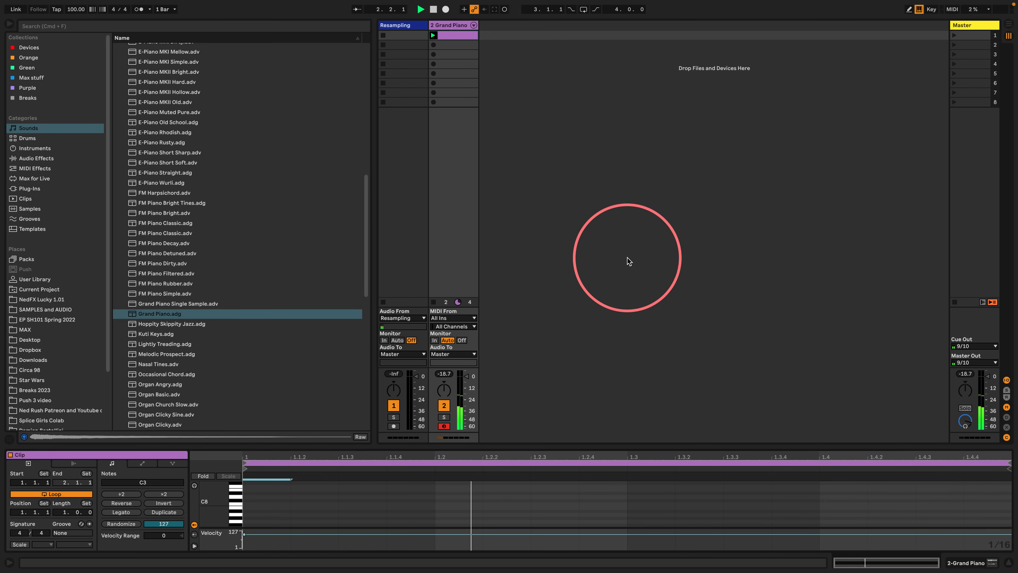
# Insert an empty MIDI Effect Rack before the Grand Piano and show its chain list
pyautogui.click(953, 563)
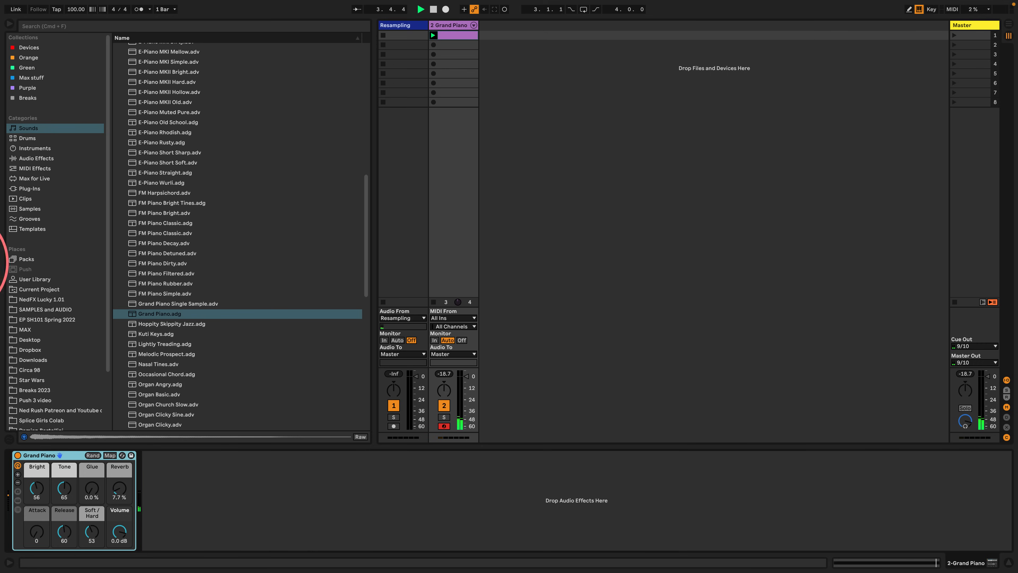
pyautogui.click(35, 168)
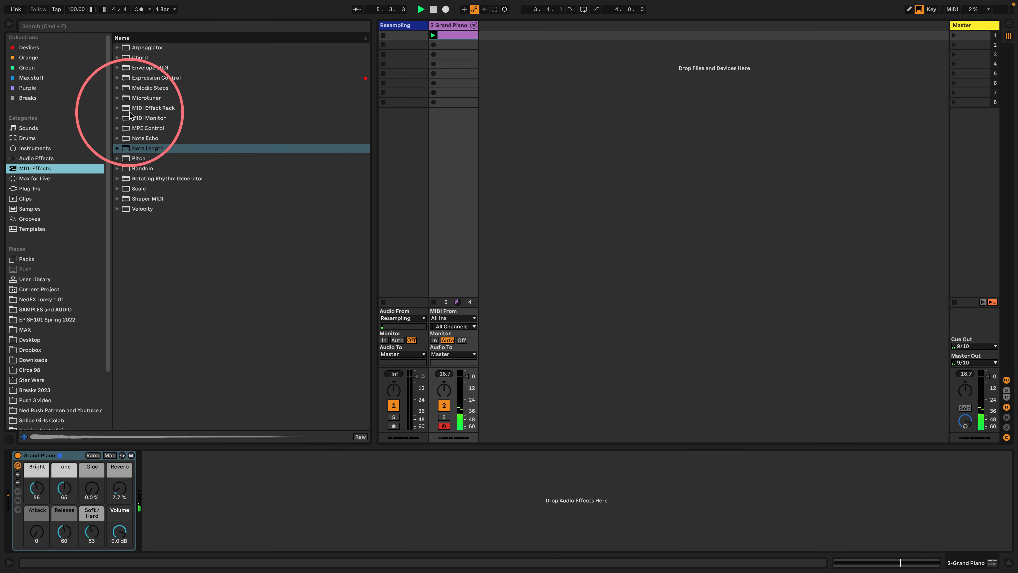
pyautogui.moveTo(153, 108); pyautogui.dragTo(16, 480)
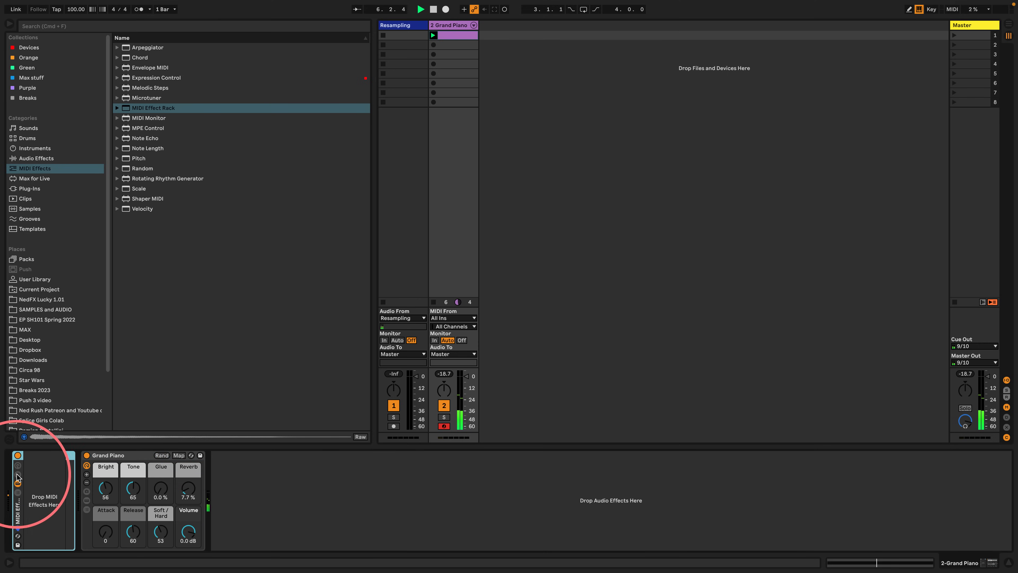
pyautogui.click(18, 492)
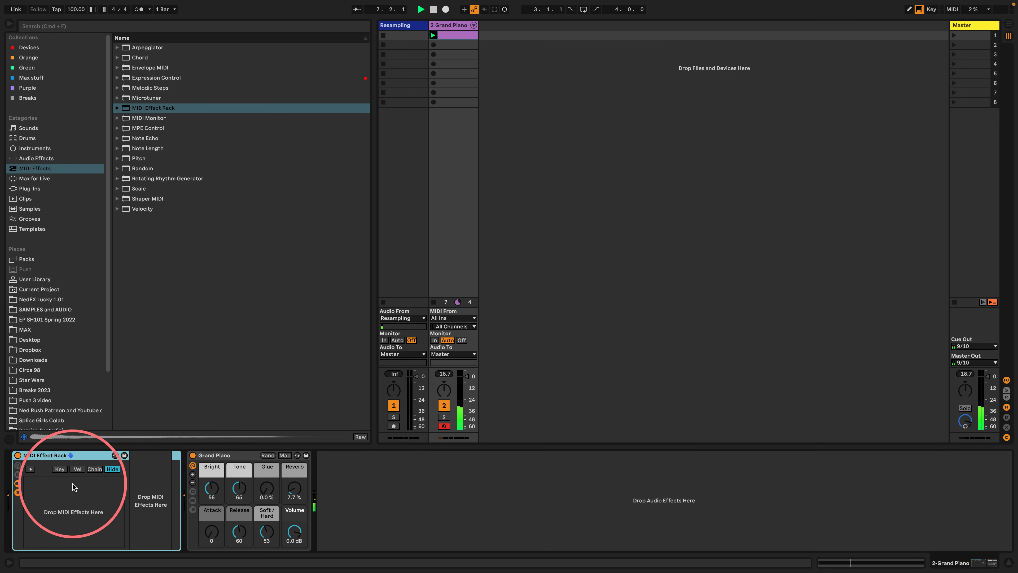
# Create a chain named Bass in the MIDI Effect Rack and display the key zones
pyautogui.rightClick(79, 489)
pyautogui.click(98, 497)
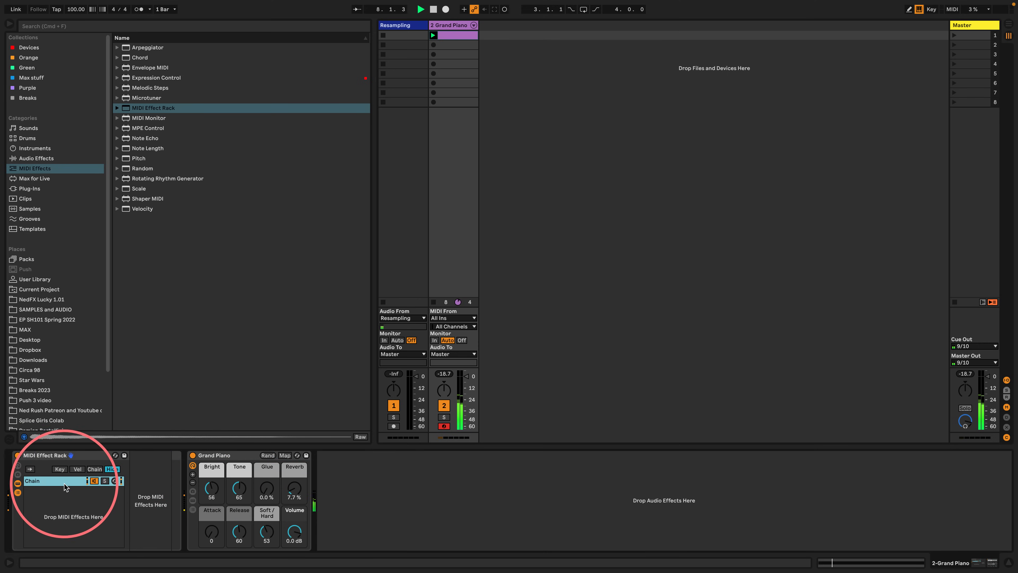
pyautogui.press('super+r')
pyautogui.write('B')
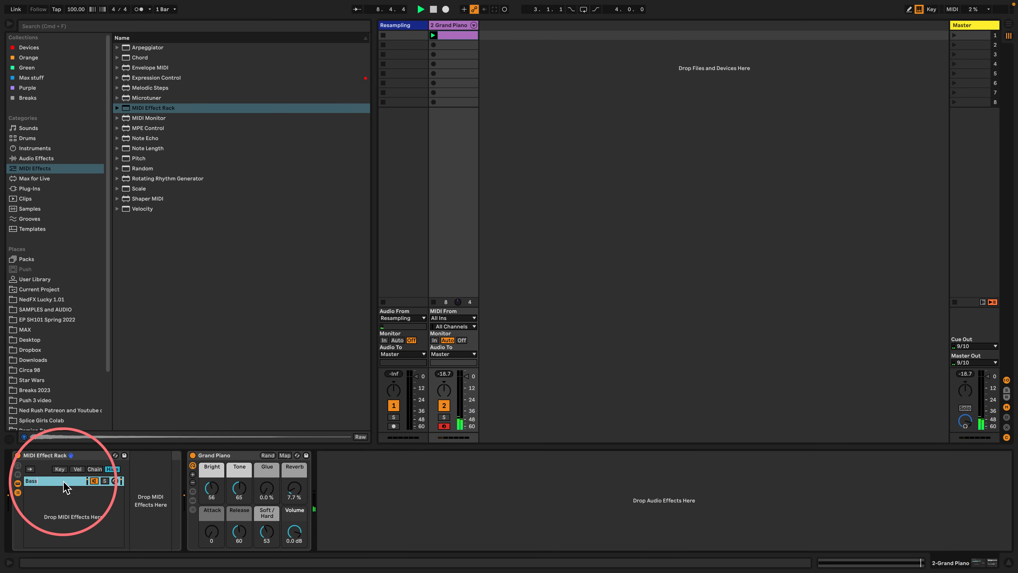
pyautogui.click(72, 469)
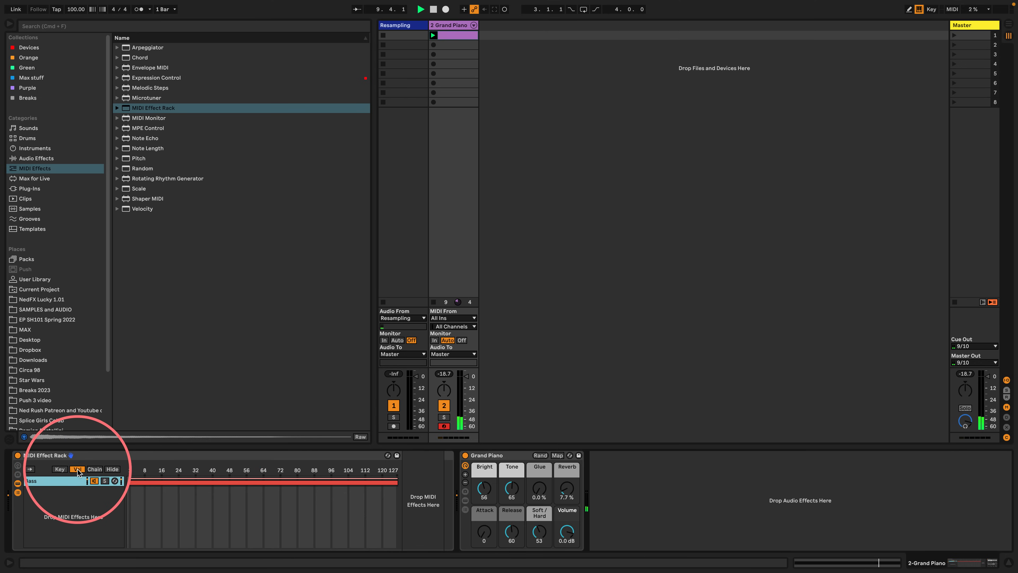
pyautogui.click(59, 469)
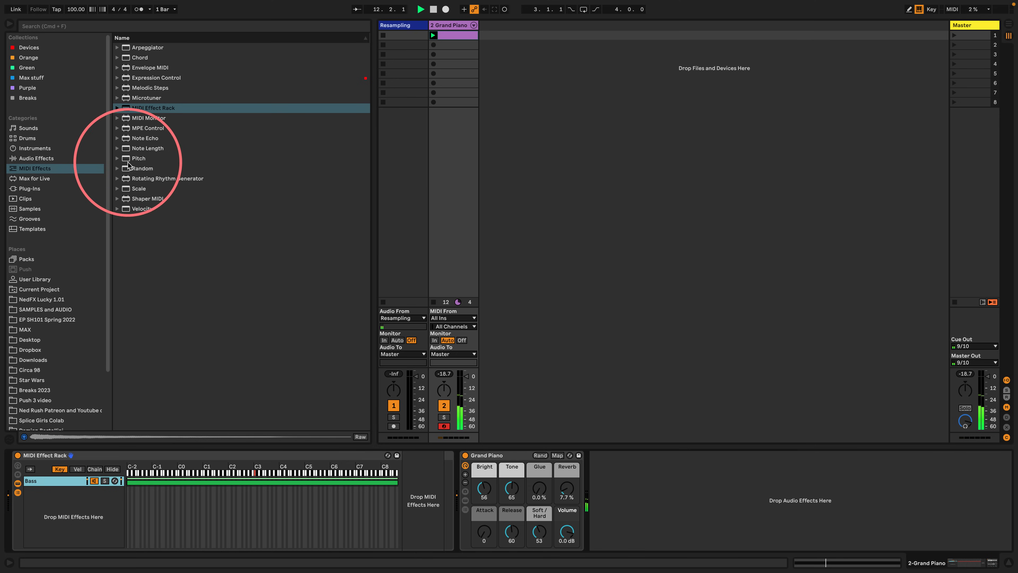
# Add Pitch at -24 st to the Bass chain, followed by Random with the Bi sign and 50 % chance
pyautogui.moveTo(125, 157); pyautogui.dragTo(425, 488)
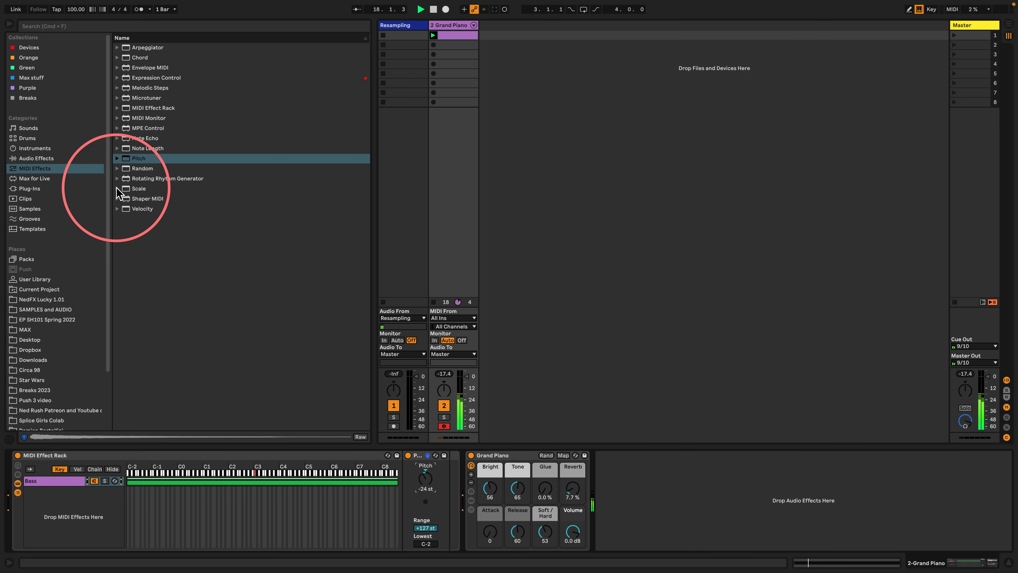
pyautogui.moveTo(124, 168); pyautogui.dragTo(449, 471)
pyautogui.click(478, 545)
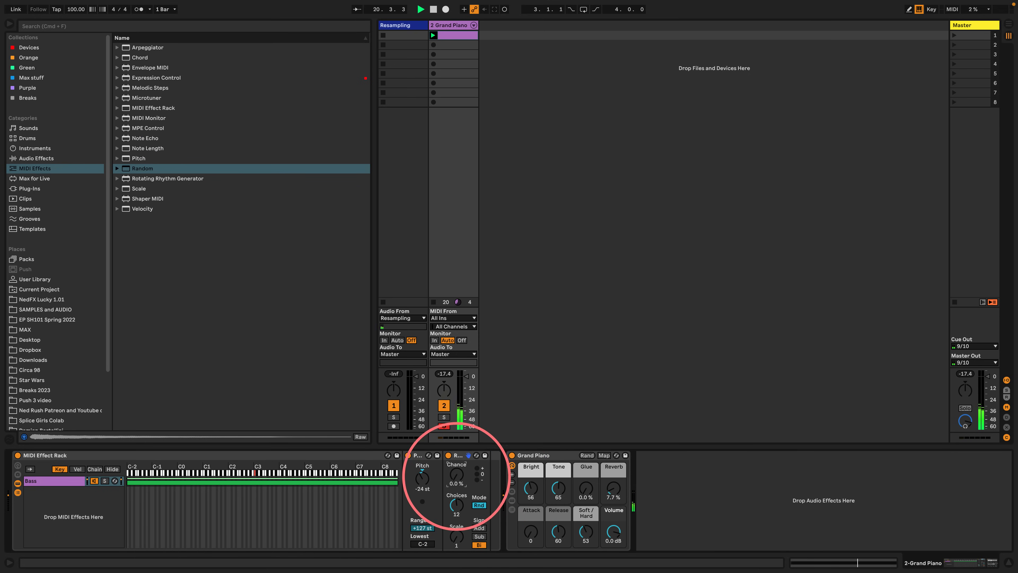
pyautogui.moveTo(456, 475)
pyautogui.mouseDown()
pyautogui.moveTo(457, 461)
pyautogui.moveTo(457, 474)
pyautogui.mouseUp()
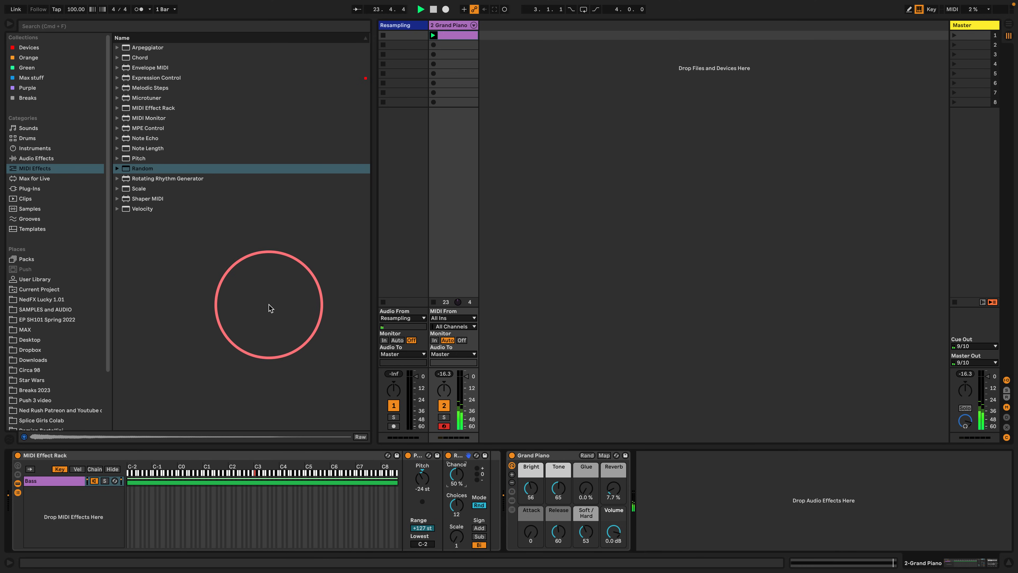
# Insert the Scale preset Minor Harmonic.adv between the MIDI Effect Rack and the Grand Piano
pyautogui.click(116, 189)
pyautogui.scroll(-8, 161, 272)
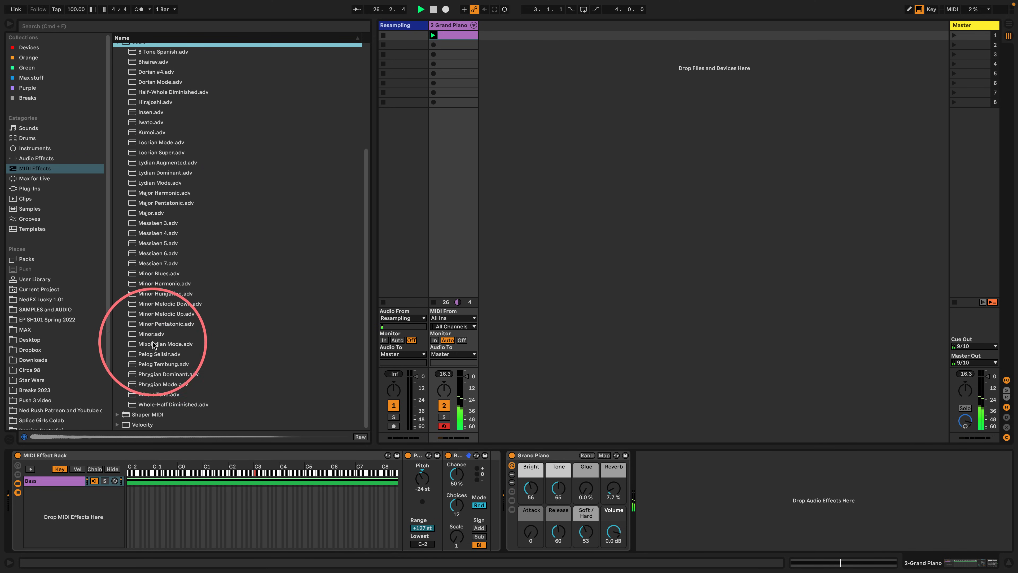
pyautogui.moveTo(149, 284); pyautogui.dragTo(510, 474)
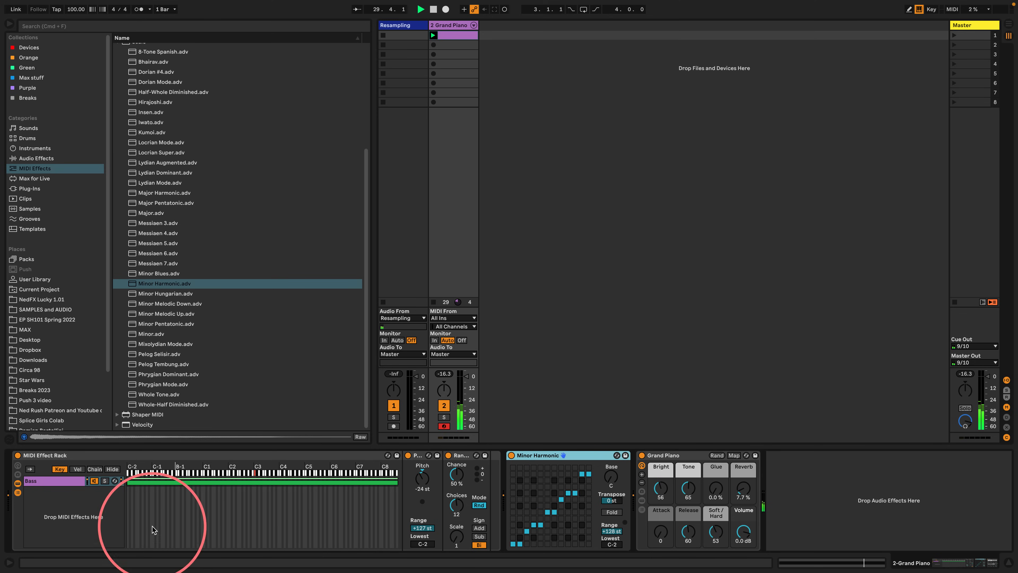
# Create a second chain in the MIDI Effect Rack below Bass
pyautogui.click(52, 506)
pyautogui.rightClick(53, 506)
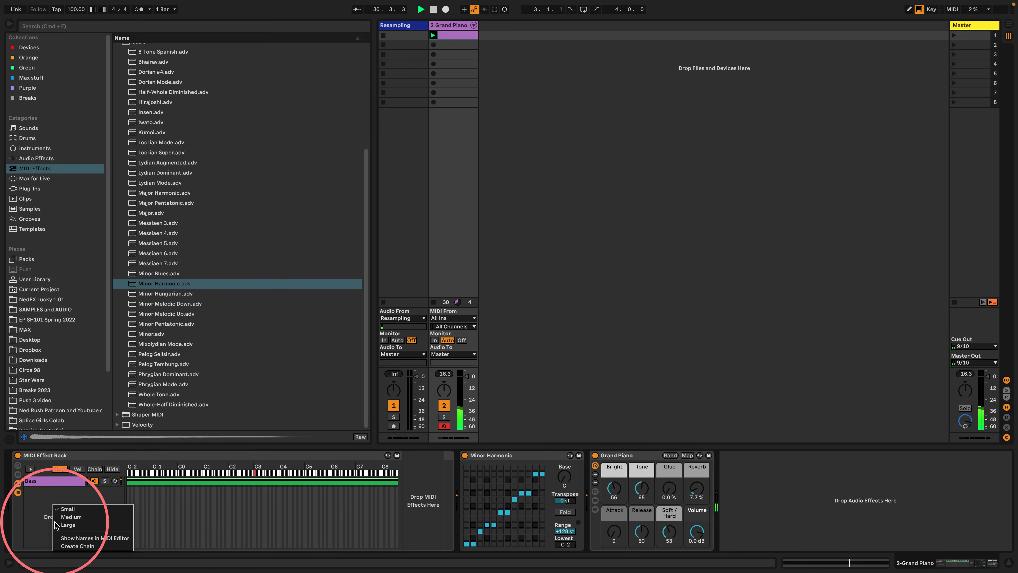
pyautogui.click(67, 550)
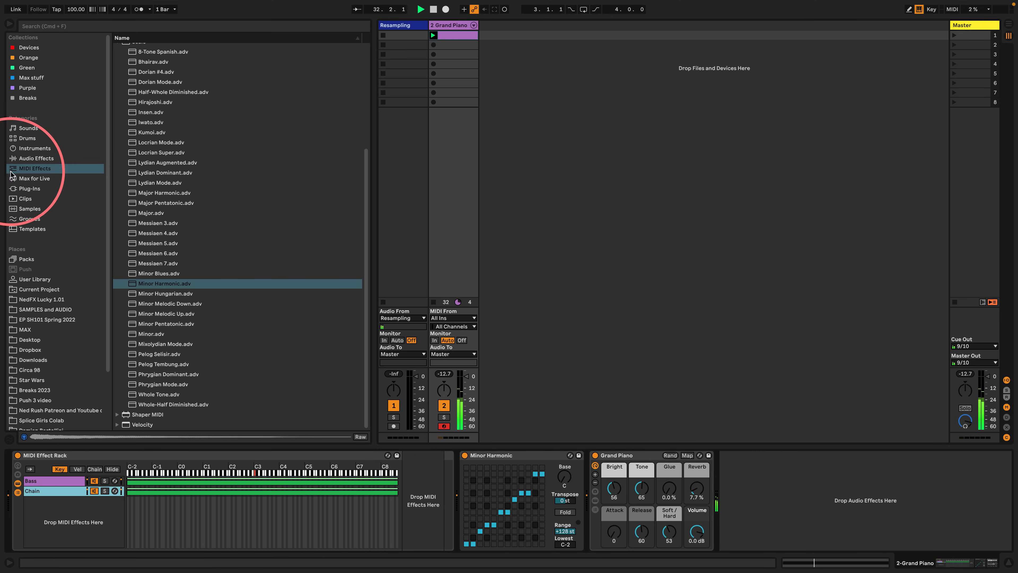
# Add Chord to the second chain with shifts of +3, +7, +11 and +14 st
pyautogui.click(18, 179)
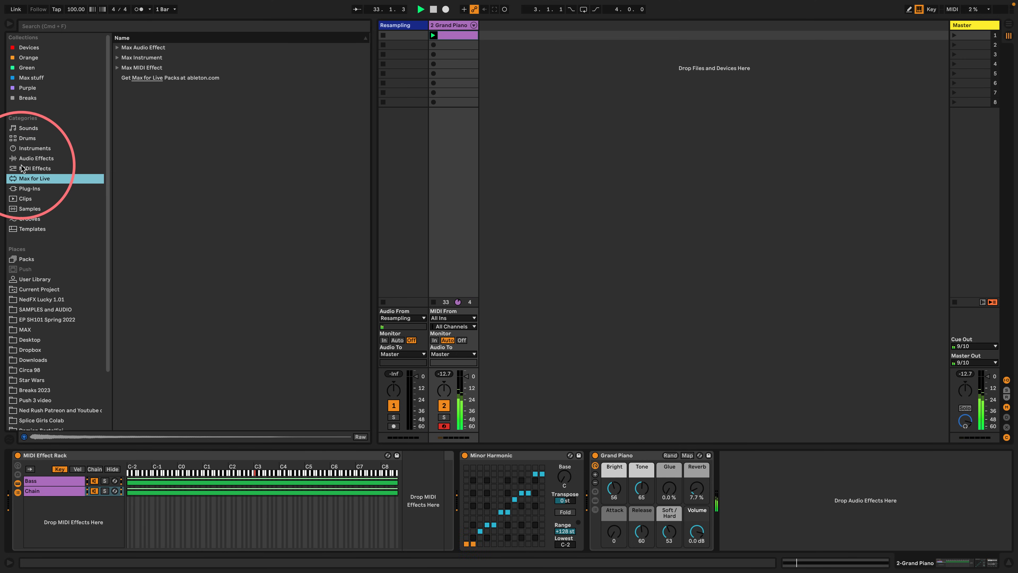
pyautogui.click(32, 168)
pyautogui.scroll(5, 160, 100)
pyautogui.click(117, 188)
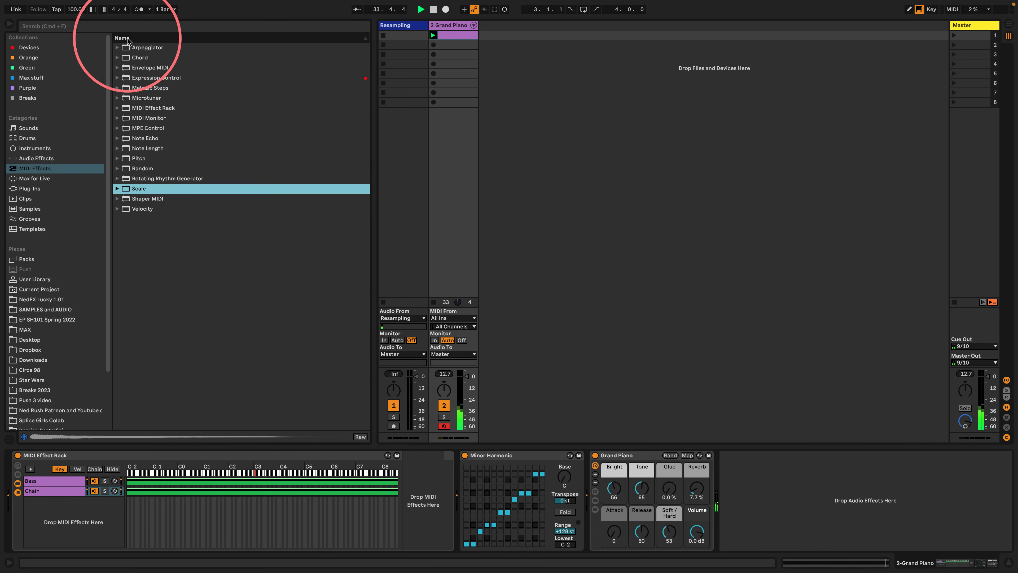
pyautogui.moveTo(140, 58); pyautogui.dragTo(419, 486)
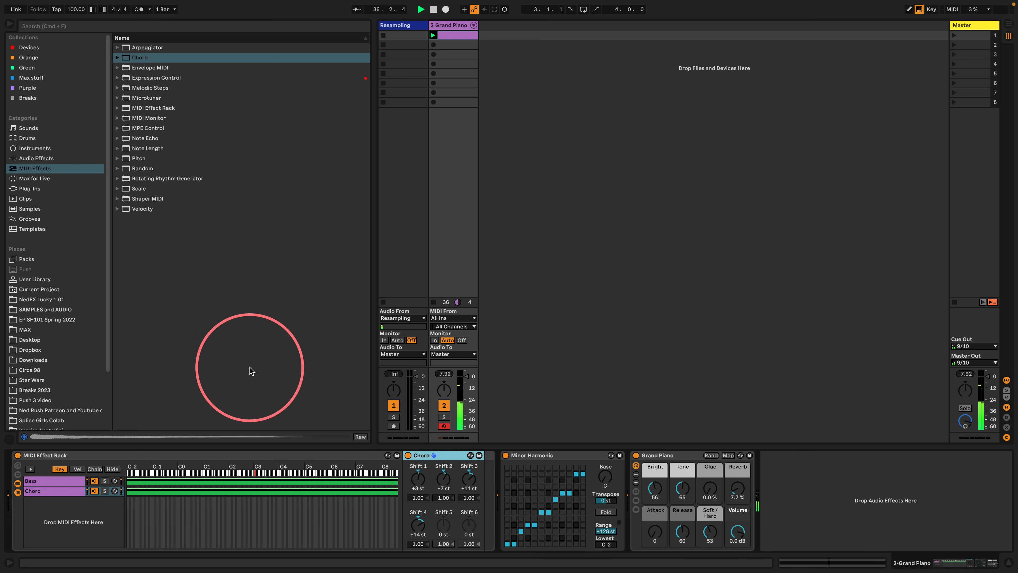
# Add Random after Chord with 79 % chance, the Bi sign and 15 choices
pyautogui.moveTo(136, 169); pyautogui.dragTo(498, 452)
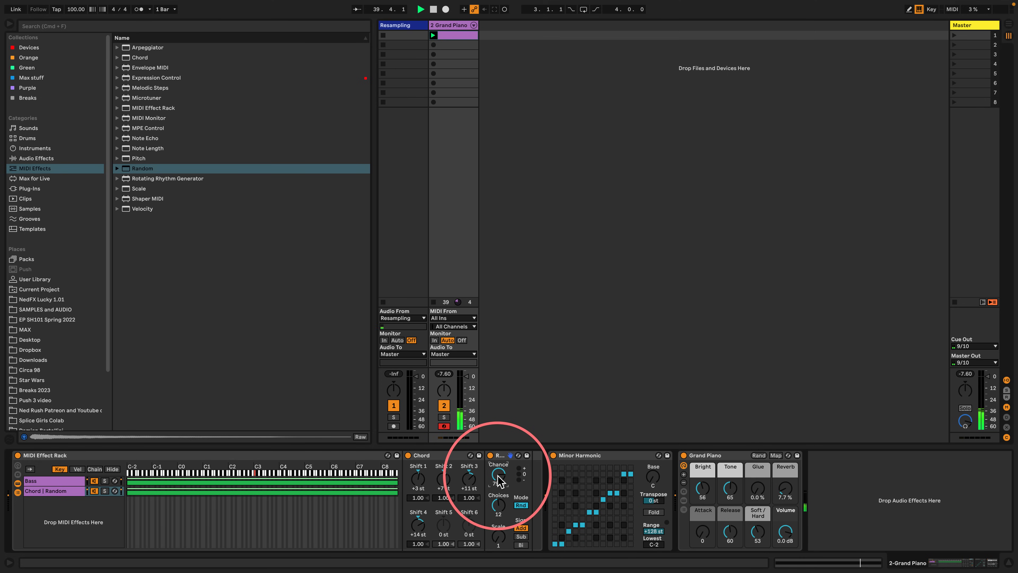
pyautogui.click(521, 545)
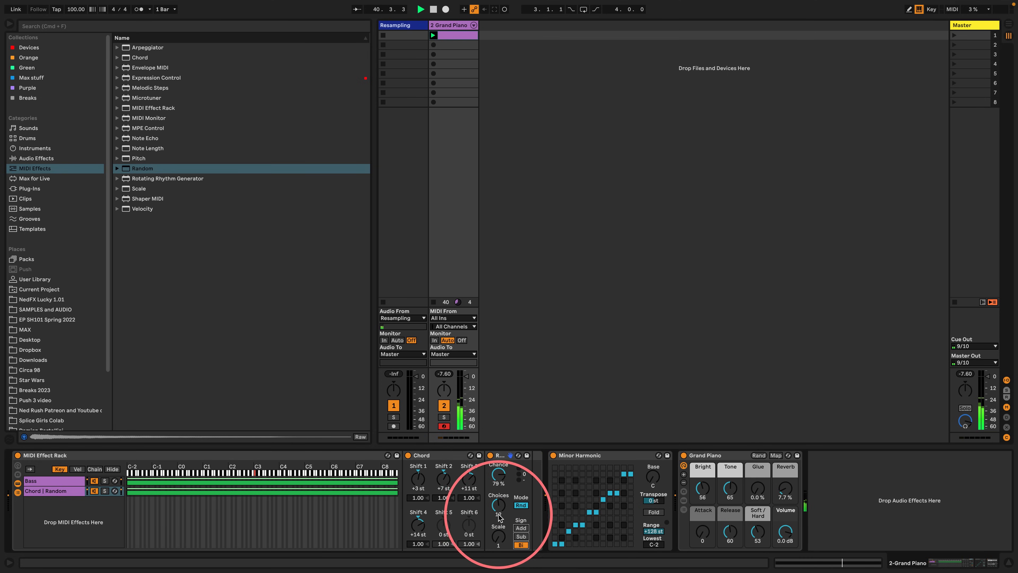
pyautogui.moveTo(499, 517); pyautogui.dragTo(499, 505)
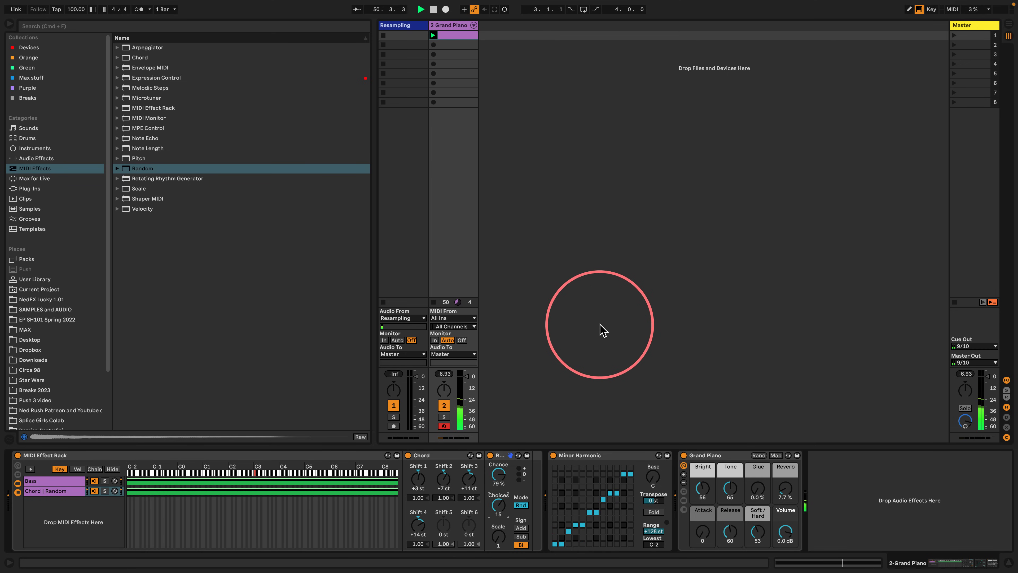
# Add Note Echo after Random in the Bass chain and set its delay time to 3
pyautogui.click(54, 481)
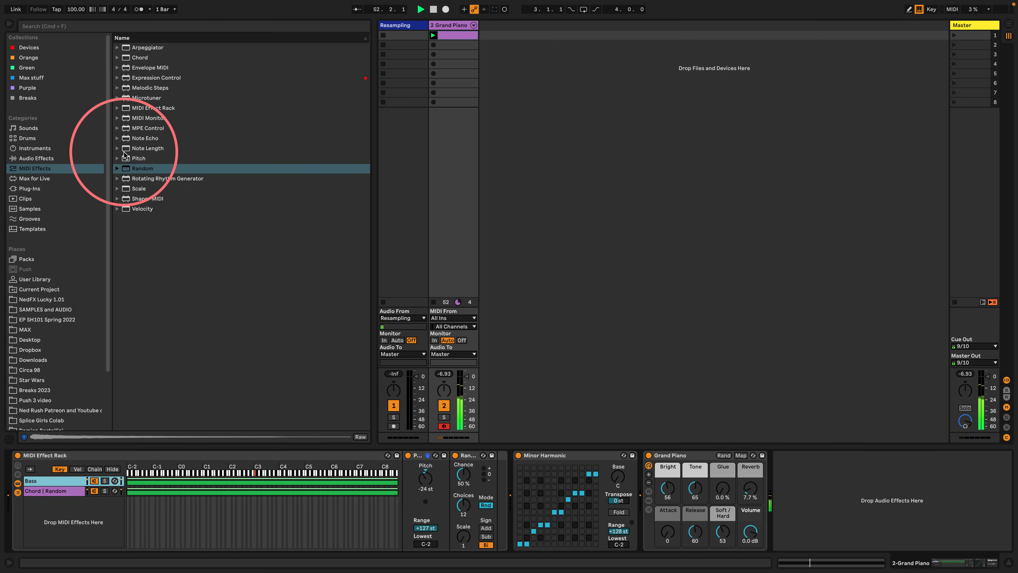
pyautogui.moveTo(125, 146)
pyautogui.mouseDown()
pyautogui.moveTo(495, 423)
pyautogui.moveTo(498, 473)
pyautogui.moveTo(395, 477)
pyautogui.moveTo(399, 425)
pyautogui.moveTo(484, 421)
pyautogui.moveTo(497, 478)
pyautogui.mouseUp()
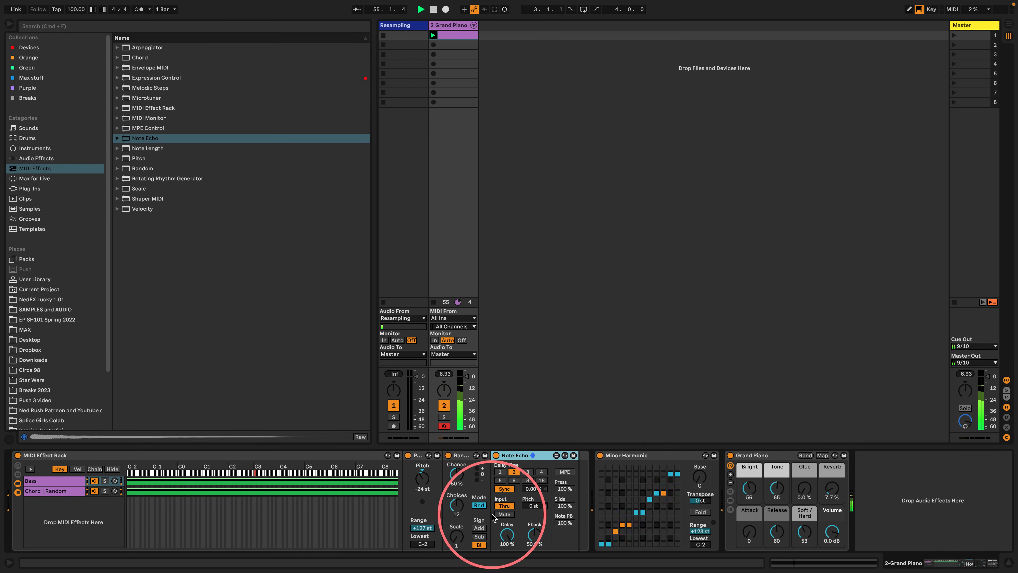
pyautogui.click(527, 473)
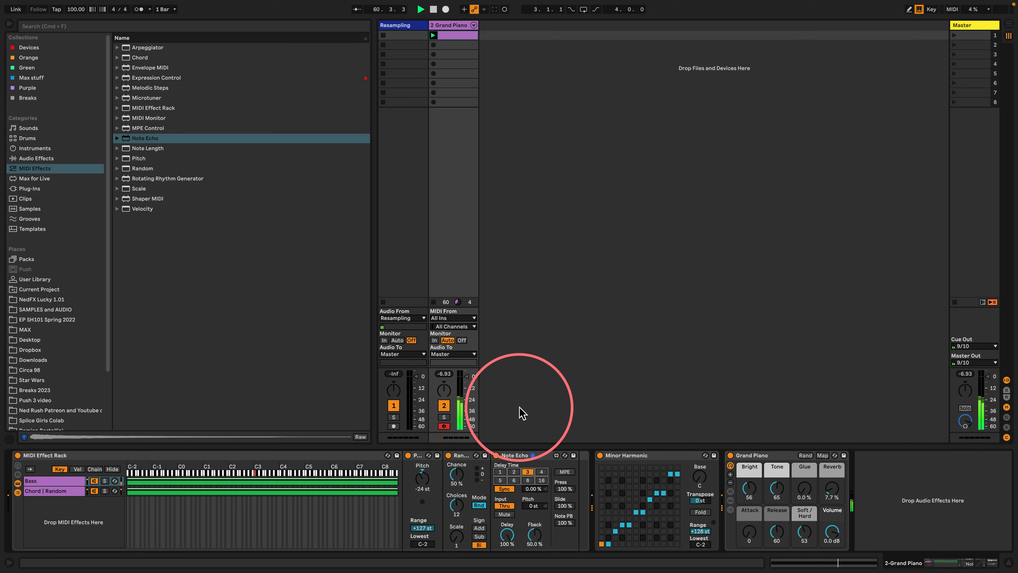
# Add Expression Control after Note Echo and map its Random source to the echo's beat division with a 50 % maximum
pyautogui.click(139, 77)
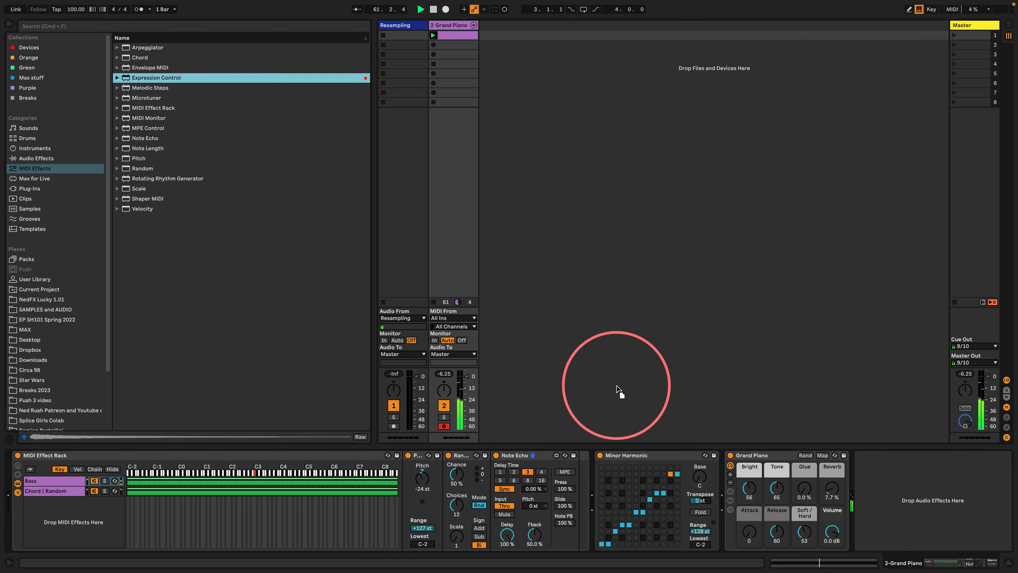
pyautogui.moveTo(619, 393); pyautogui.dragTo(580, 479)
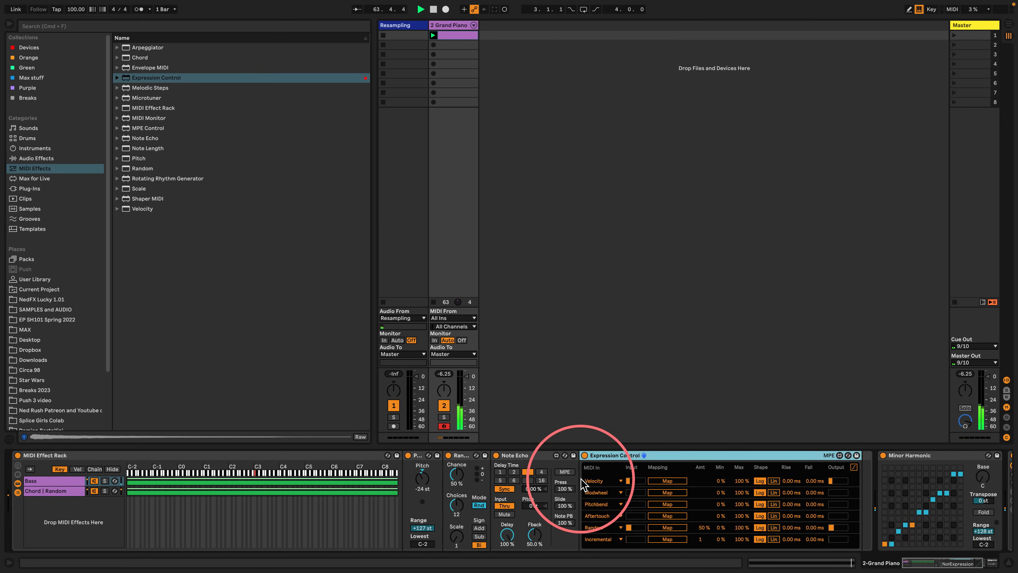
pyautogui.click(667, 527)
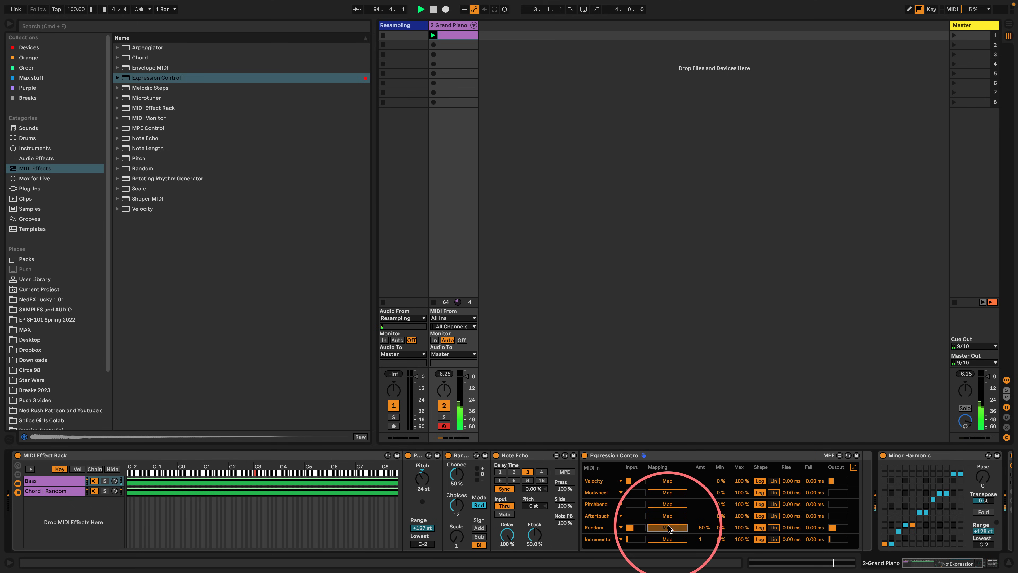
pyautogui.click(504, 479)
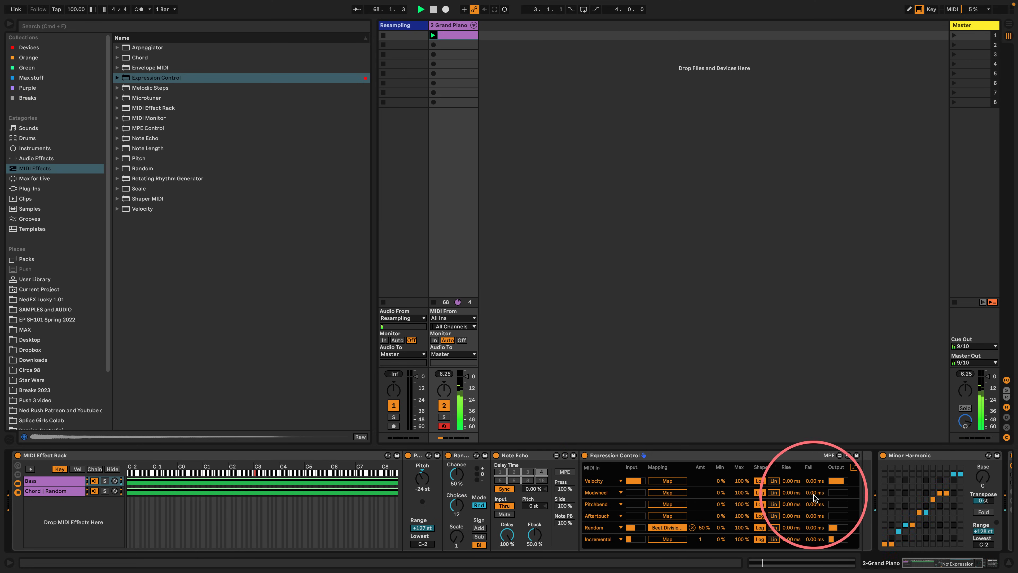
pyautogui.press('Return')
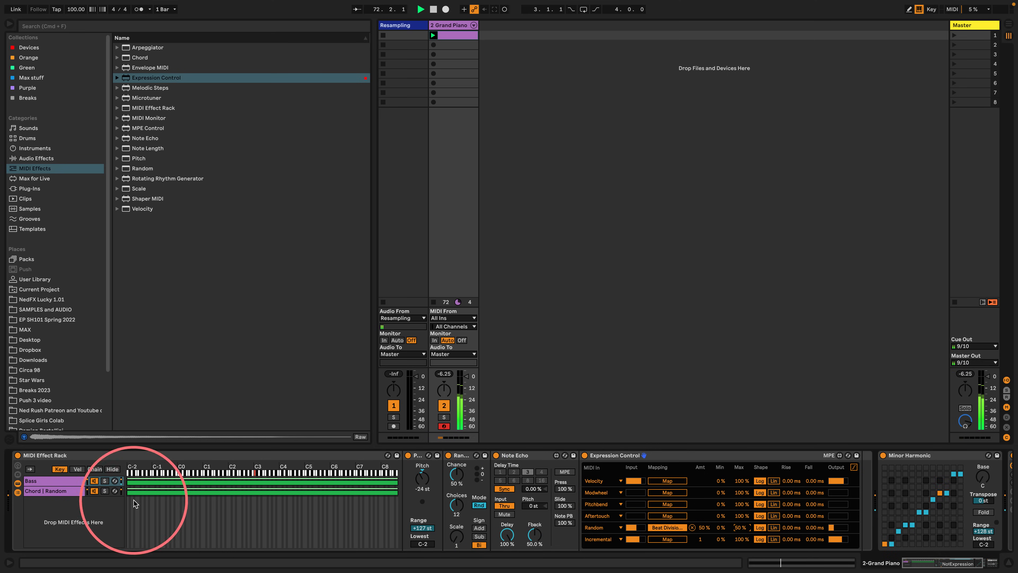
# Rename the second chain as Chords and create a third chain named Lead in the MIDI Effect Rack
pyautogui.click(50, 491)
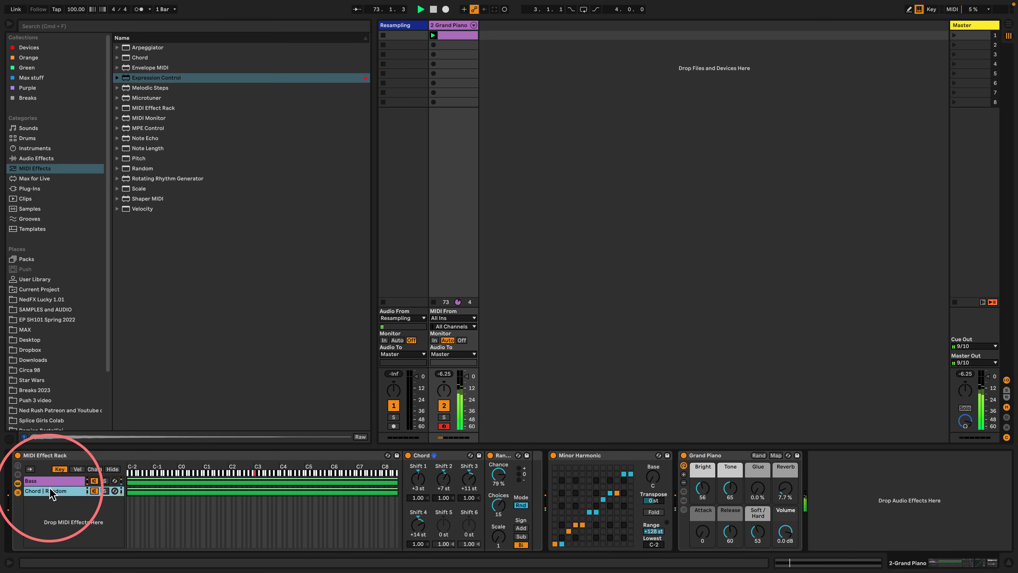
pyautogui.rightClick(57, 512)
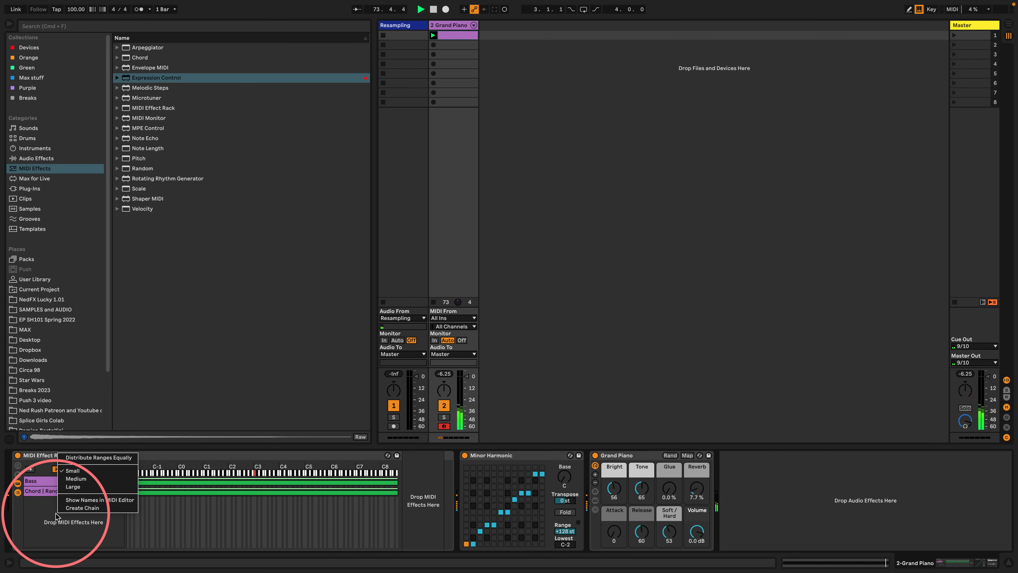
pyautogui.click(49, 491)
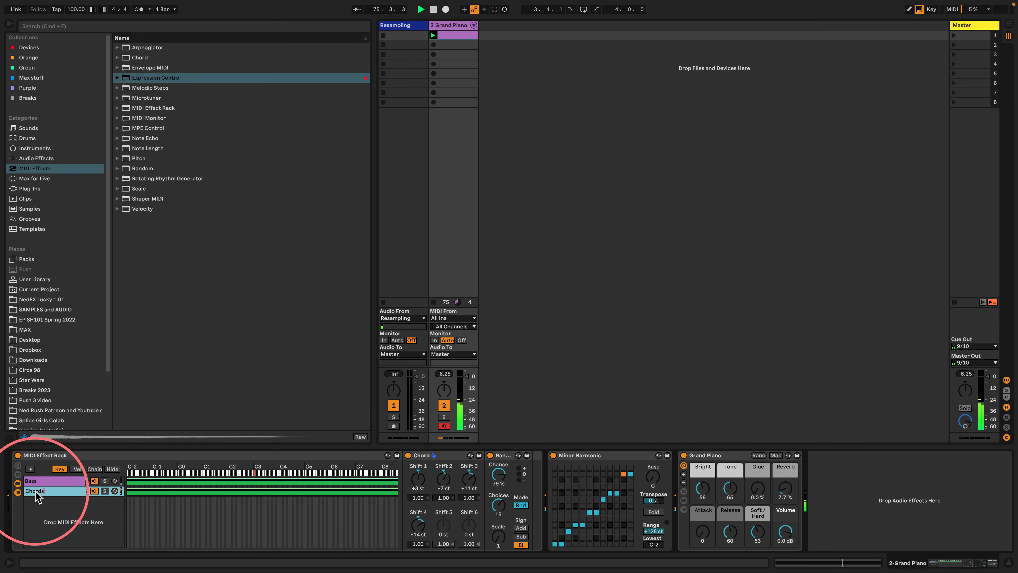
pyautogui.rightClick(40, 514)
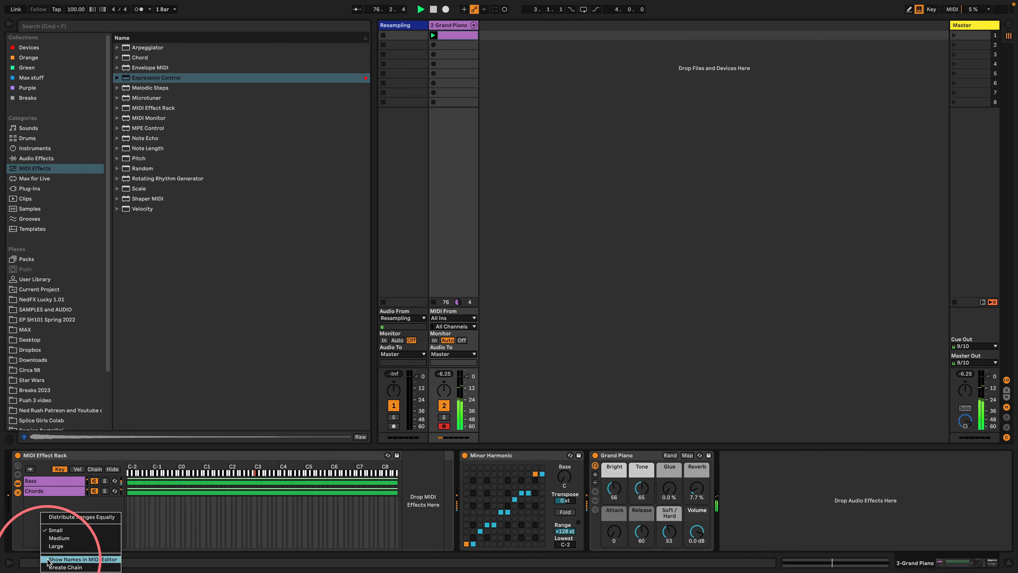
pyautogui.click(52, 548)
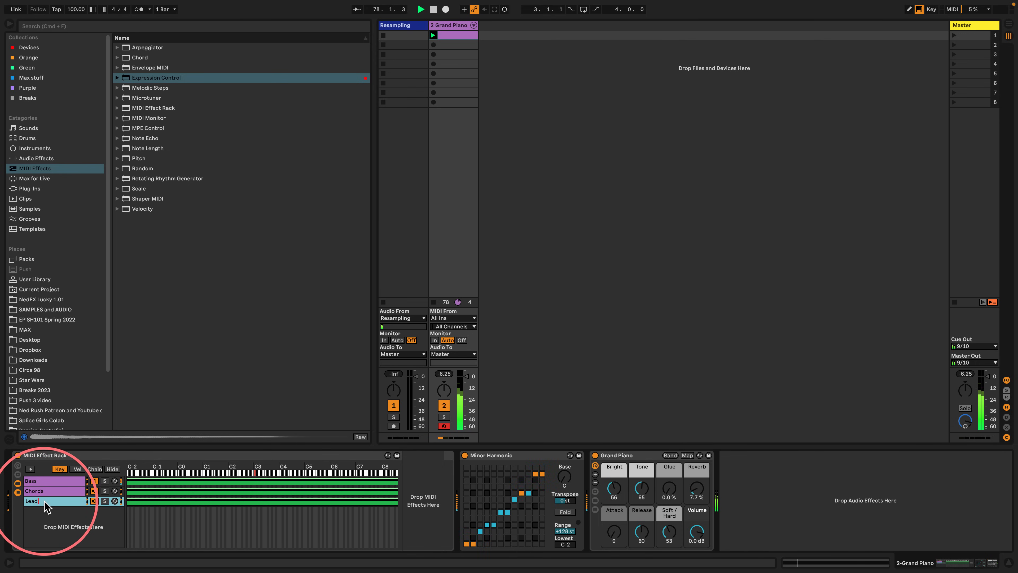
# Copy the Chord and Random devices together from the Chords chain into the Lead chain
pyautogui.click(50, 492)
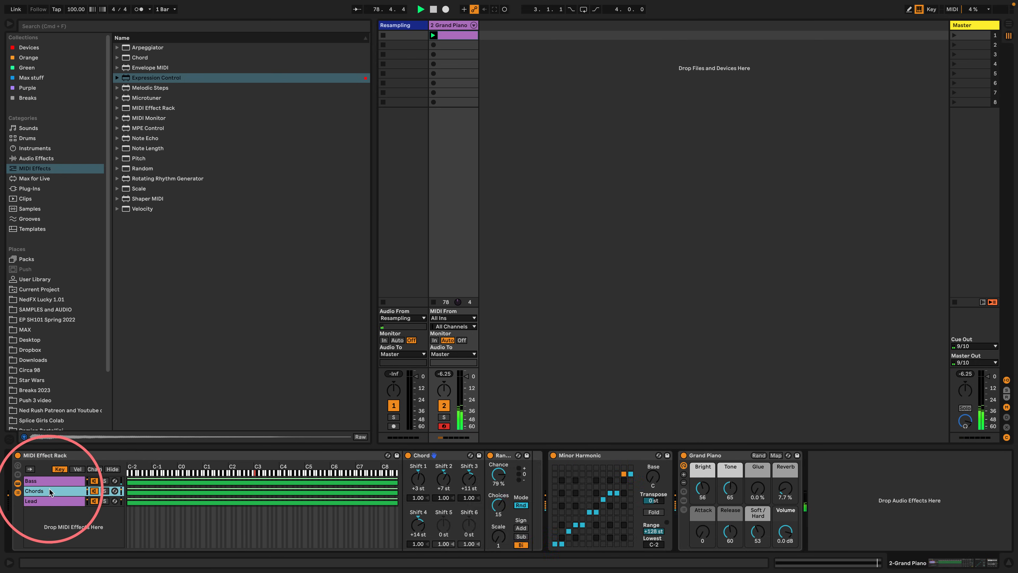
pyautogui.click(436, 454)
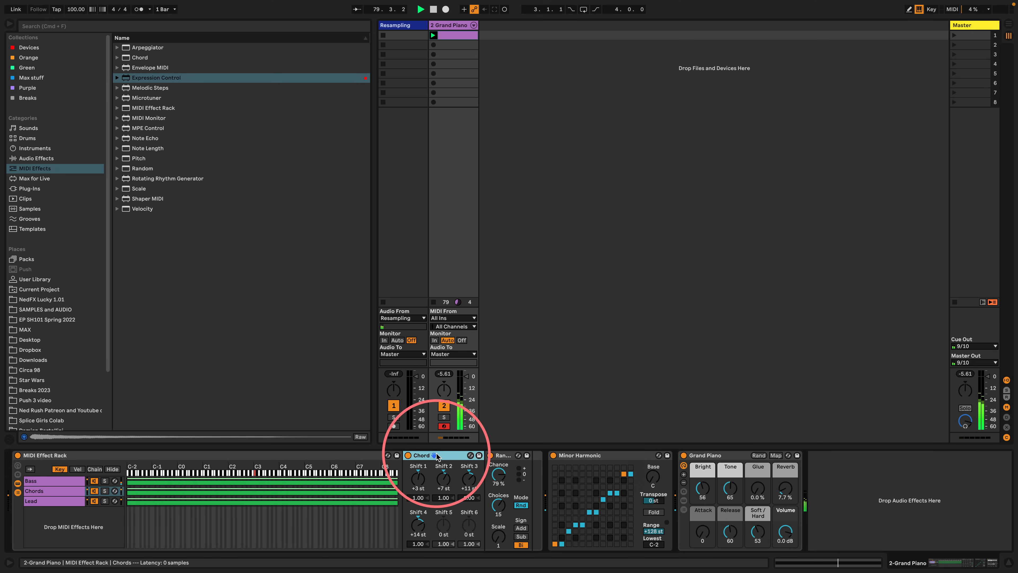
pyautogui.keyDown('shift'); pyautogui.click(500, 456); pyautogui.keyUp('shift')
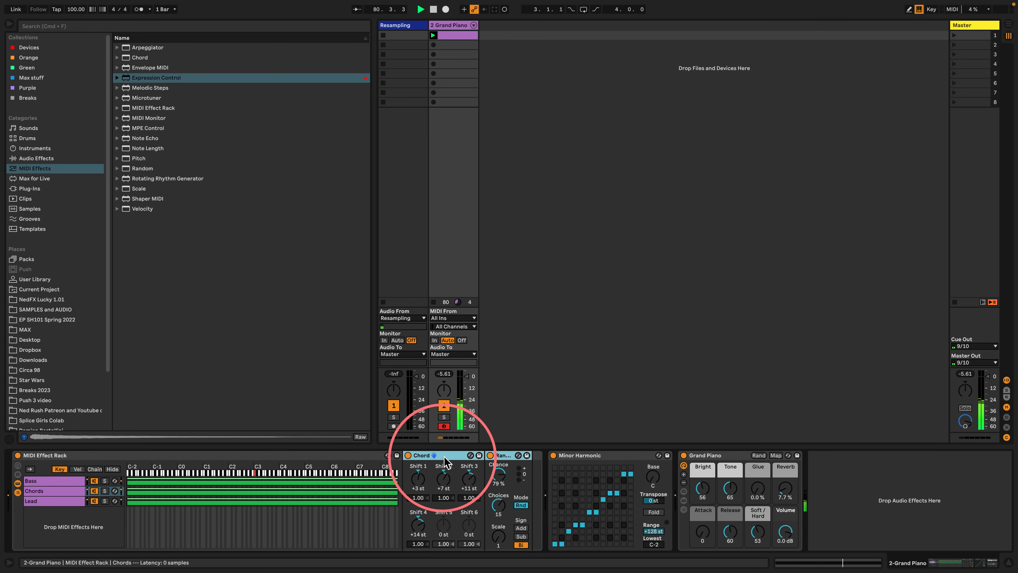
pyautogui.moveTo(444, 455); pyautogui.dragTo(41, 500)
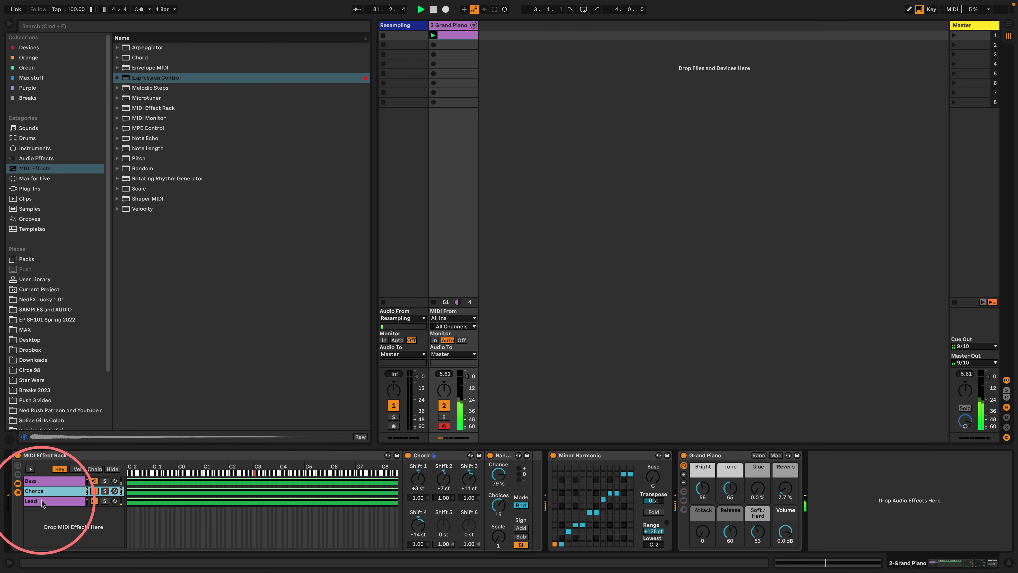
# Add Arpeggiator after Random in the Lead chain with a 1/16 rate, and insert Expression Control before Chord
pyautogui.click(126, 49)
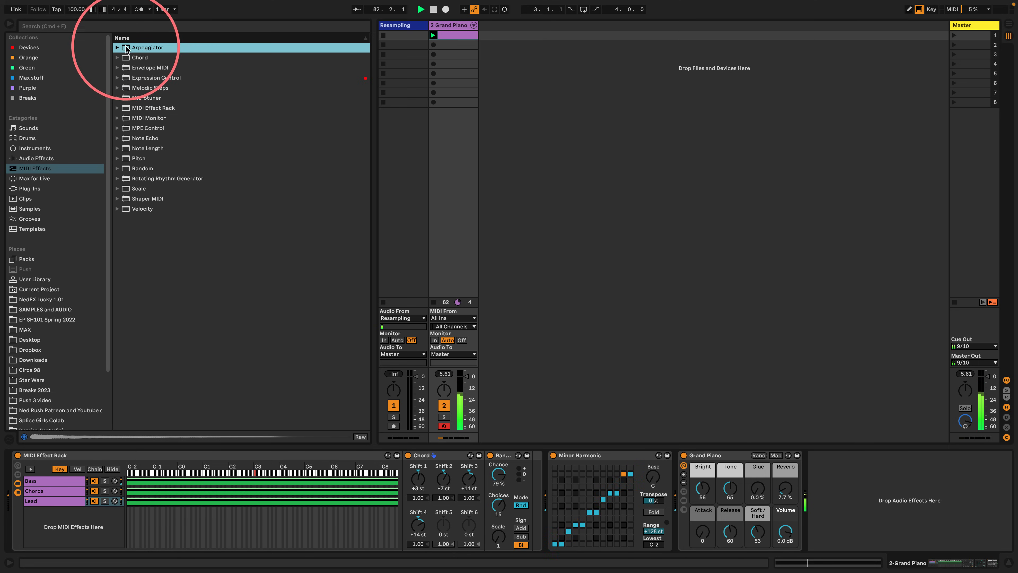
pyautogui.moveTo(125, 49); pyautogui.dragTo(537, 472)
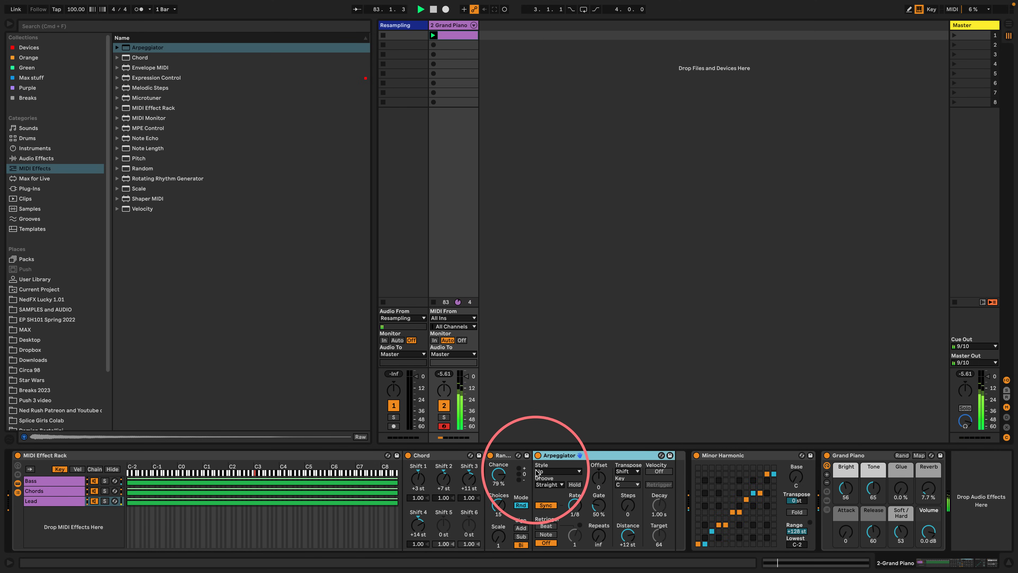
pyautogui.click(566, 472)
pyautogui.click(569, 474)
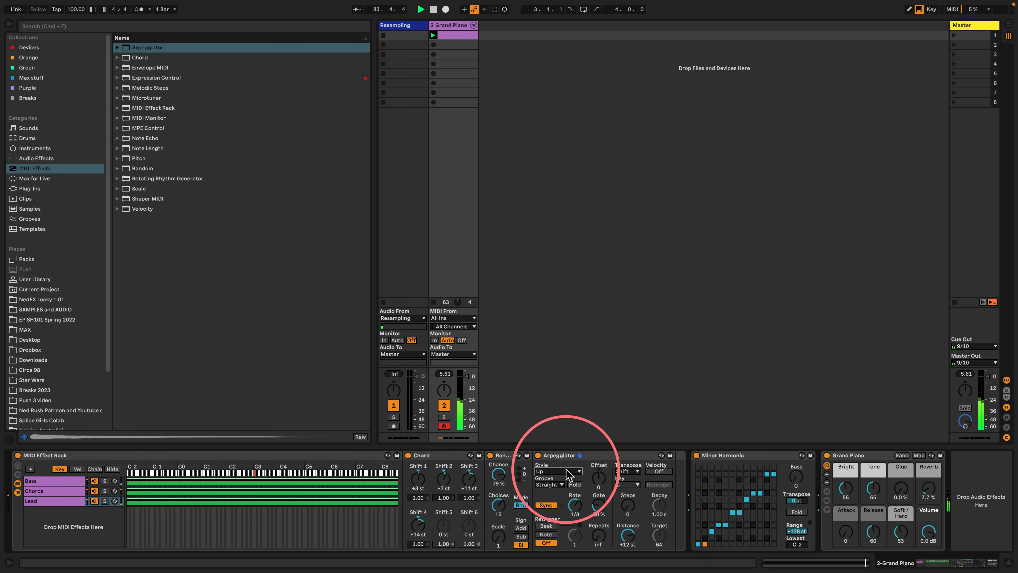
pyautogui.moveTo(575, 506); pyautogui.dragTo(575, 500)
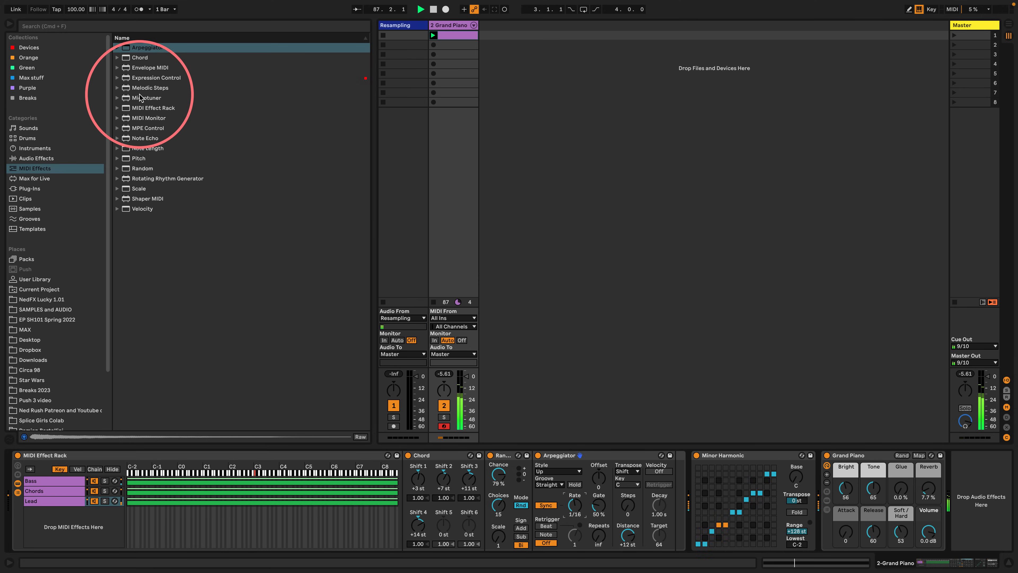
pyautogui.moveTo(140, 77)
pyautogui.mouseDown()
pyautogui.moveTo(420, 489)
pyautogui.moveTo(404, 470)
pyautogui.mouseUp()
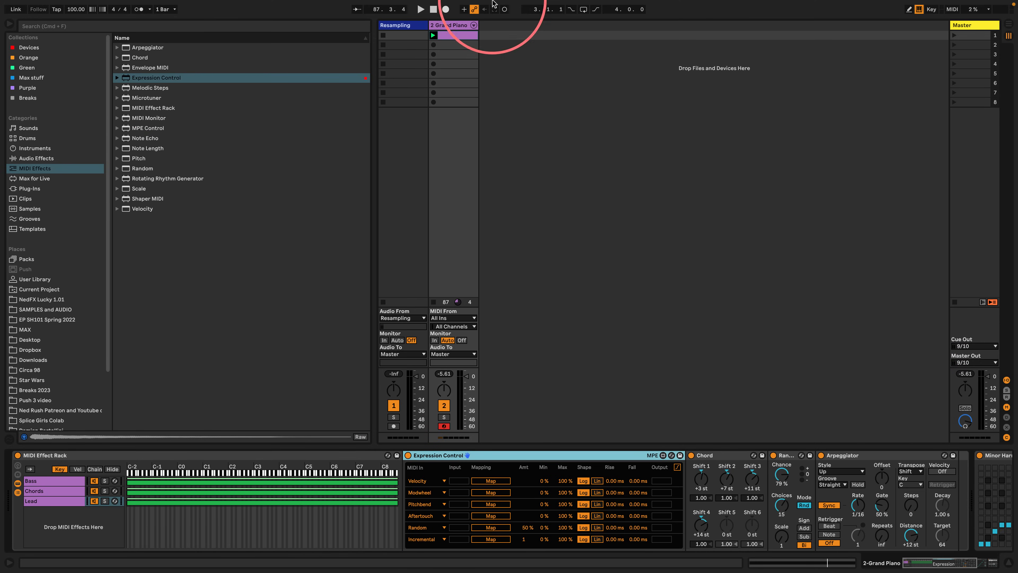
# Examine the note in the Grand Piano clip, and return to the track's devices
pyautogui.click(456, 35)
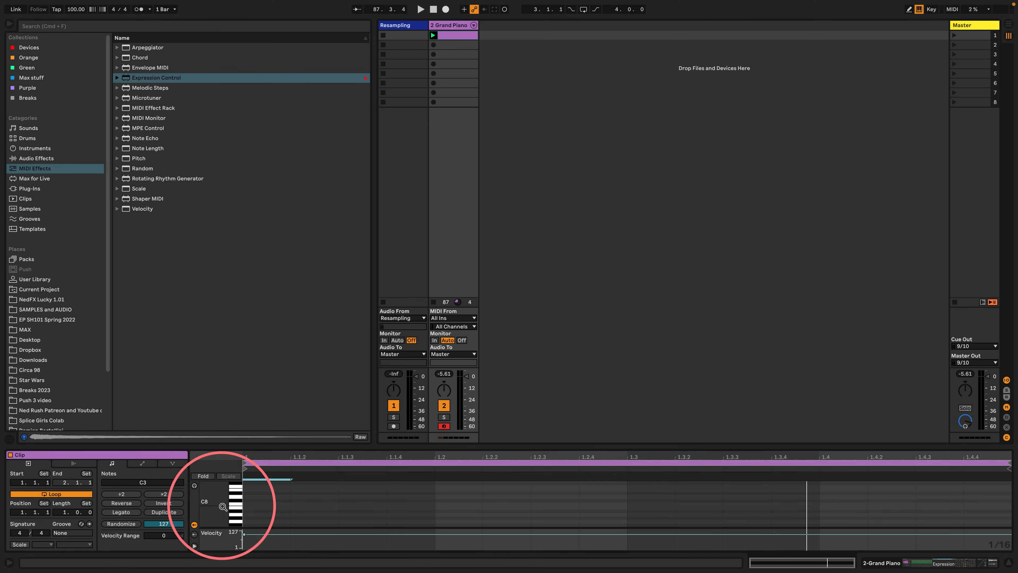
pyautogui.moveTo(223, 506); pyautogui.dragTo(222, 523)
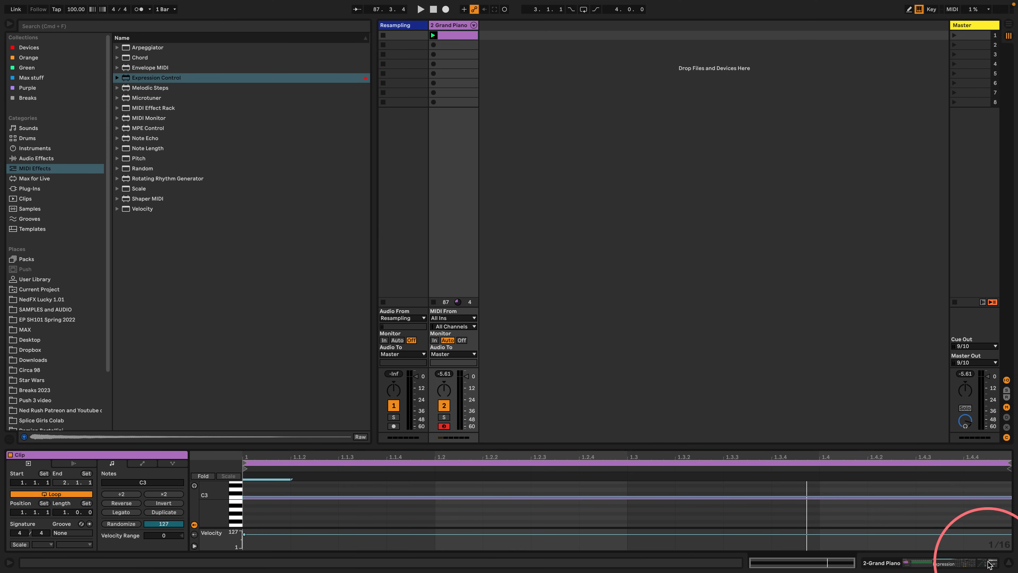
pyautogui.click(883, 563)
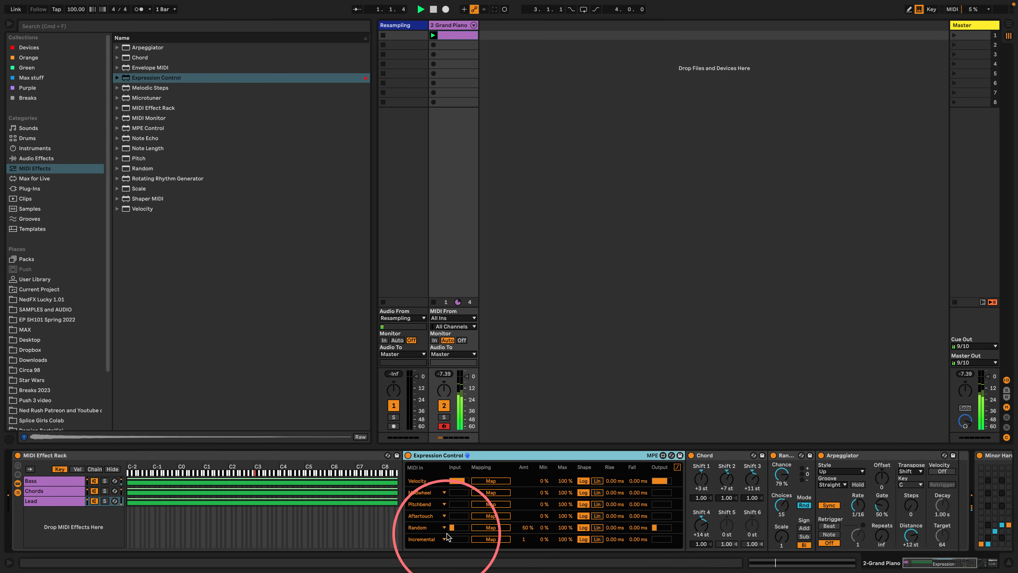
# Map the Random source in the Lead chain's Expression Control to the Arpeggiator's Style
pyautogui.click(485, 528)
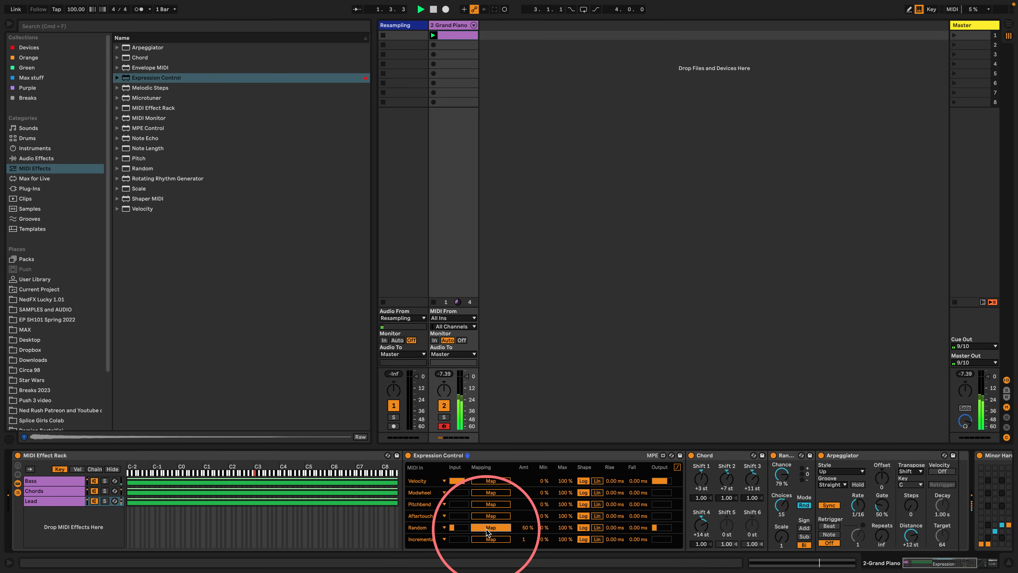
pyautogui.click(845, 472)
pyautogui.click(845, 470)
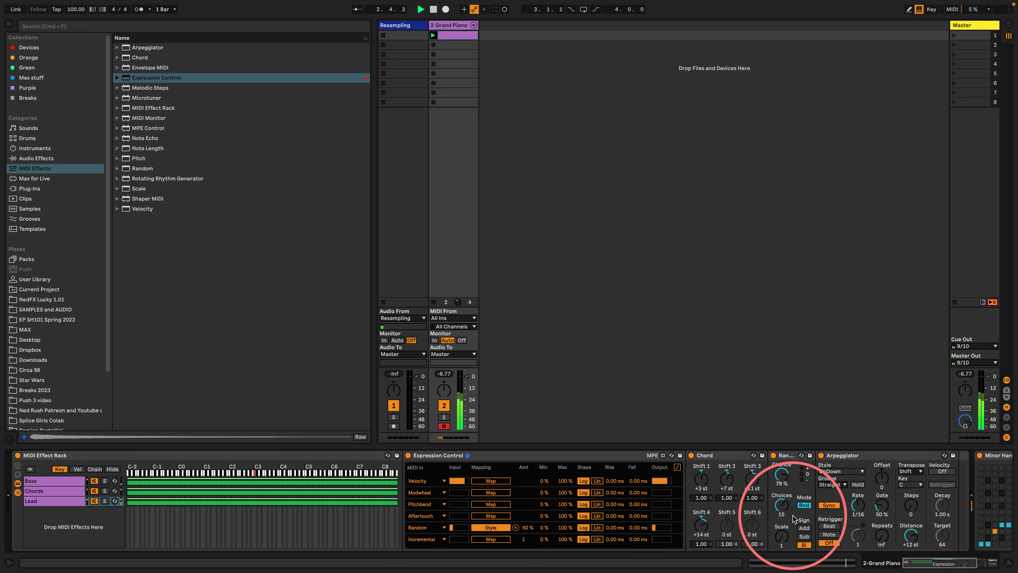
# Change the Incremental source in Expression Control to Random and map it to the Arpeggiator's transpose Distance
pyautogui.hscroll(5, 754, 501)
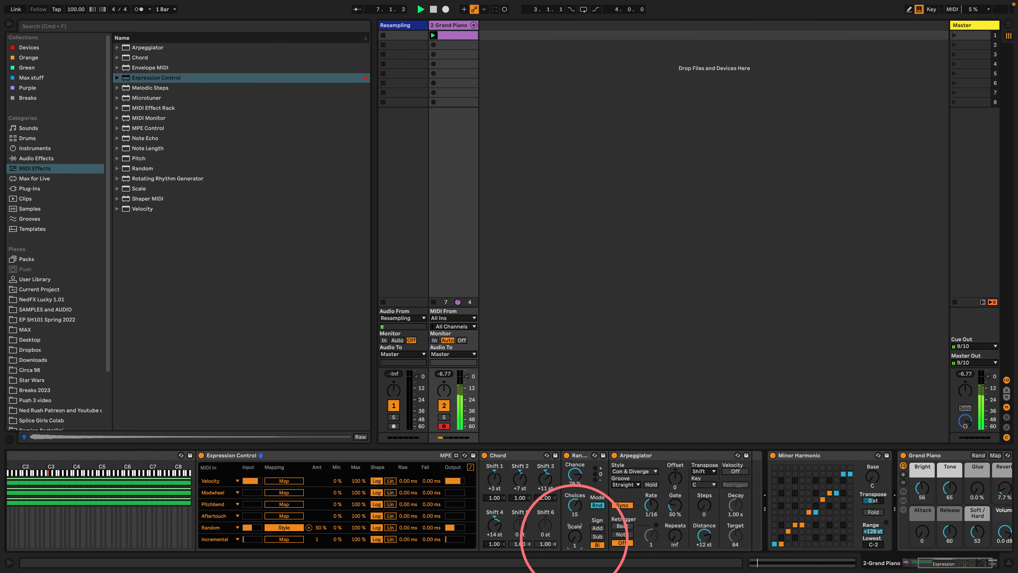
pyautogui.click(219, 539)
pyautogui.click(216, 516)
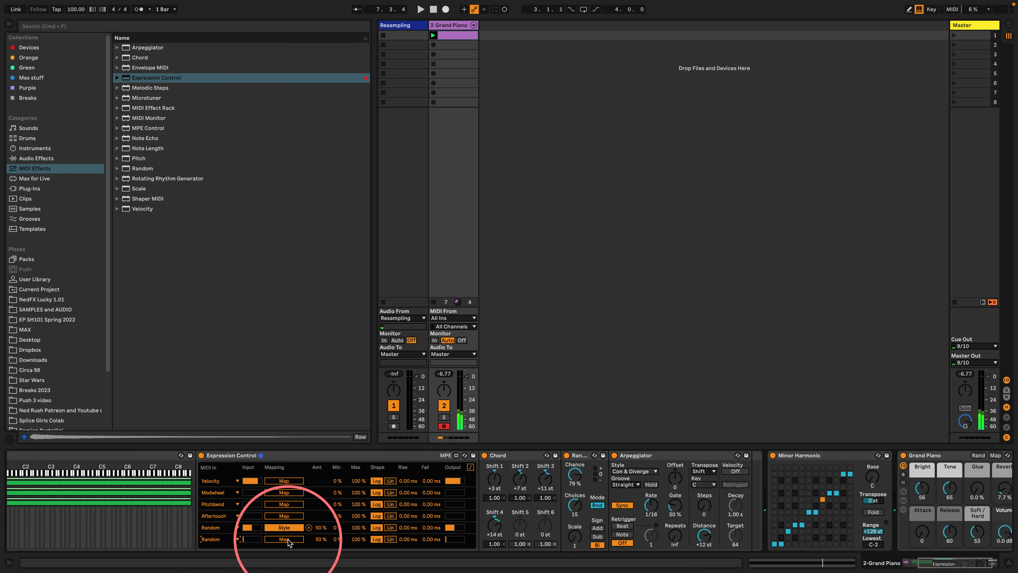
pyautogui.click(284, 539)
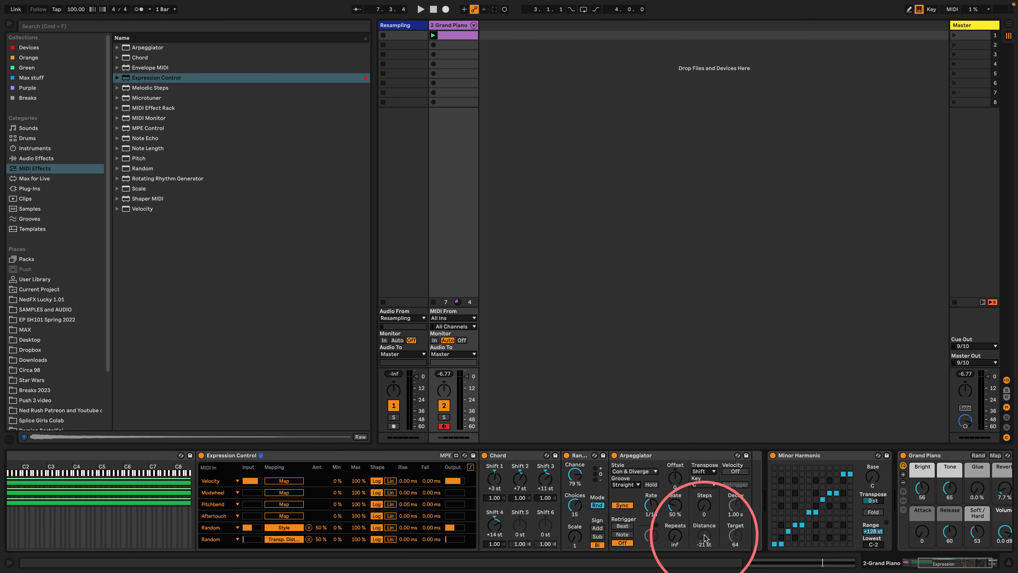
# Change the Aftertouch source in Expression Control to Random and map it to the Arpeggiator's transpose Steps
pyautogui.click(218, 515)
pyautogui.click(221, 484)
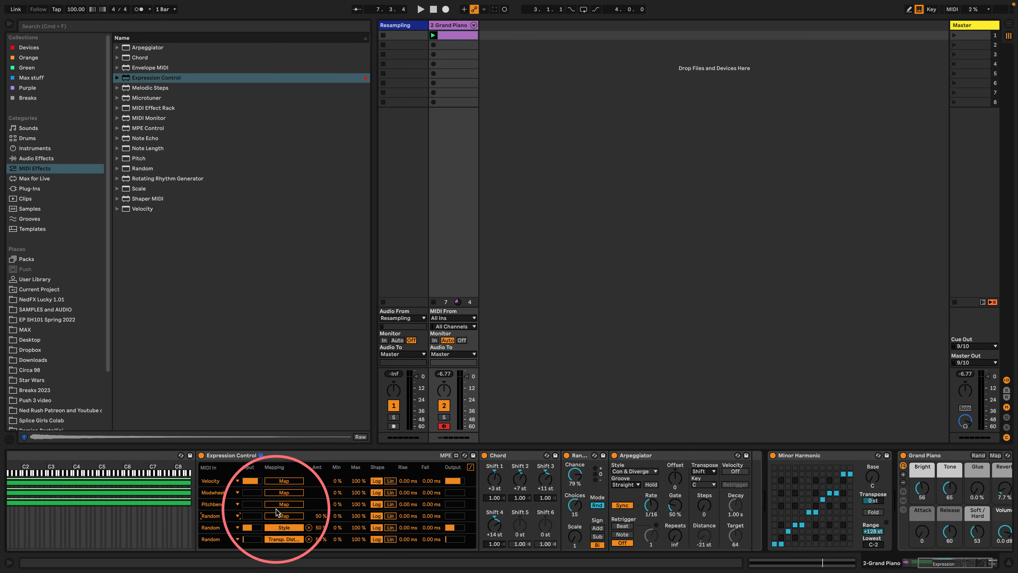
pyautogui.click(283, 515)
pyautogui.click(704, 504)
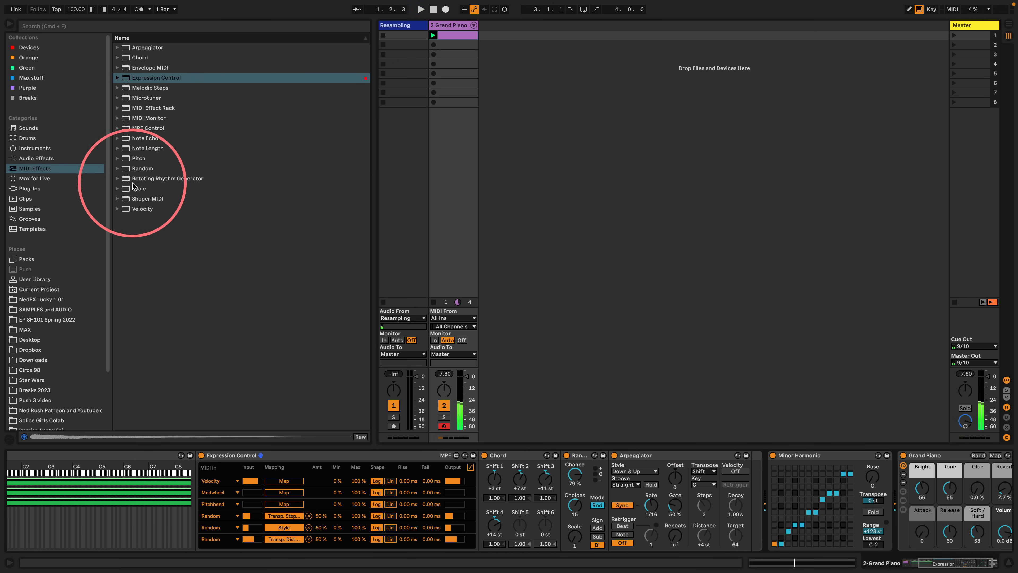
# Add Pitch before Expression Control in the Lead chain at +12 st, and set the chain's Random sign to Add
pyautogui.moveTo(139, 158); pyautogui.dragTo(201, 471)
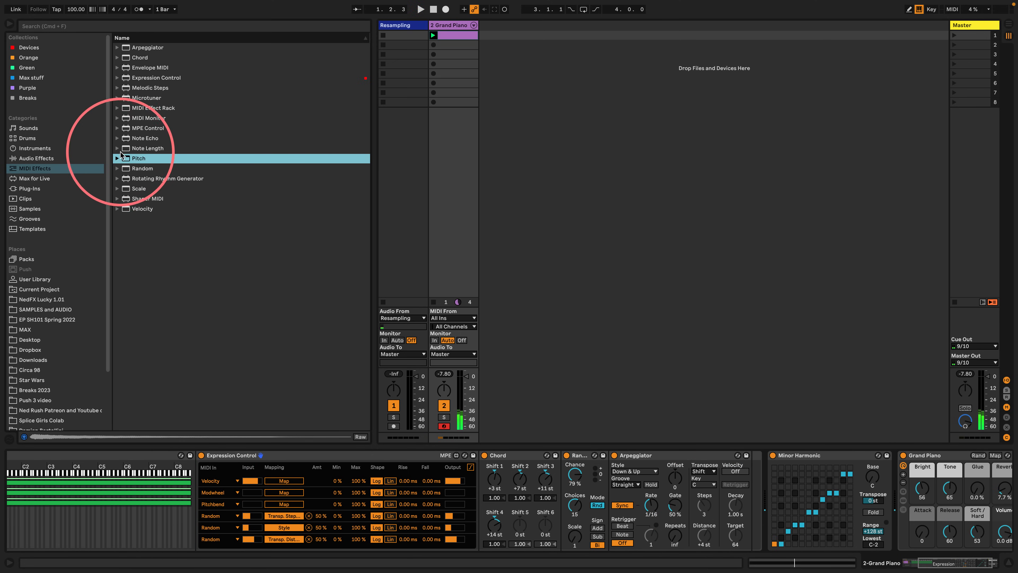
pyautogui.moveTo(125, 157); pyautogui.dragTo(208, 475)
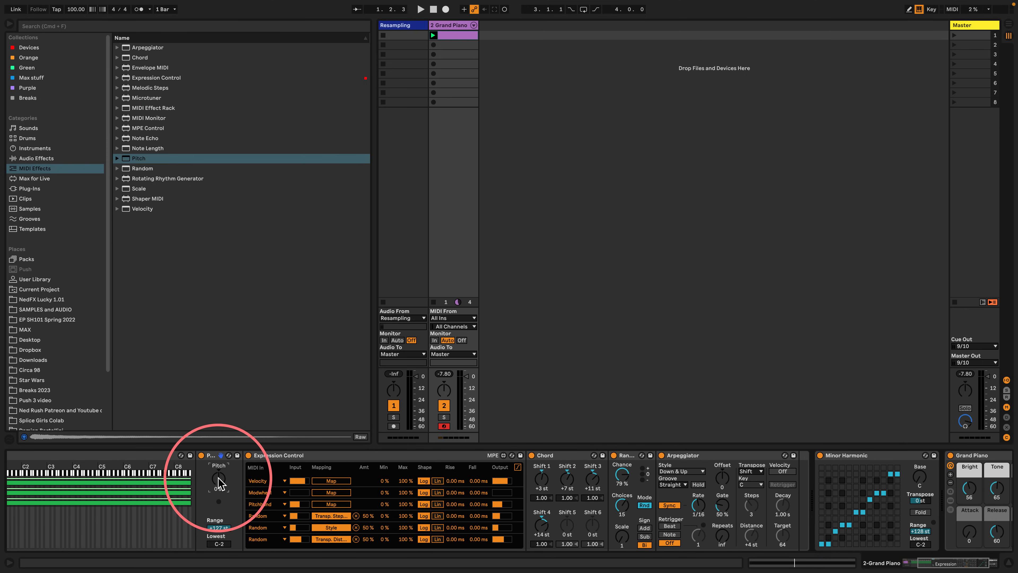
pyautogui.click(218, 483)
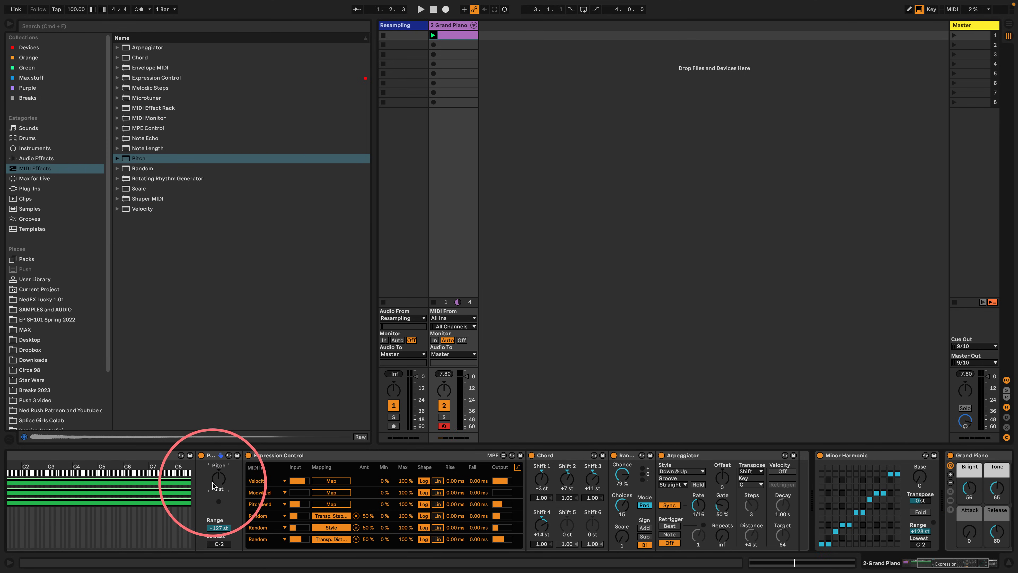
pyautogui.write('+12')
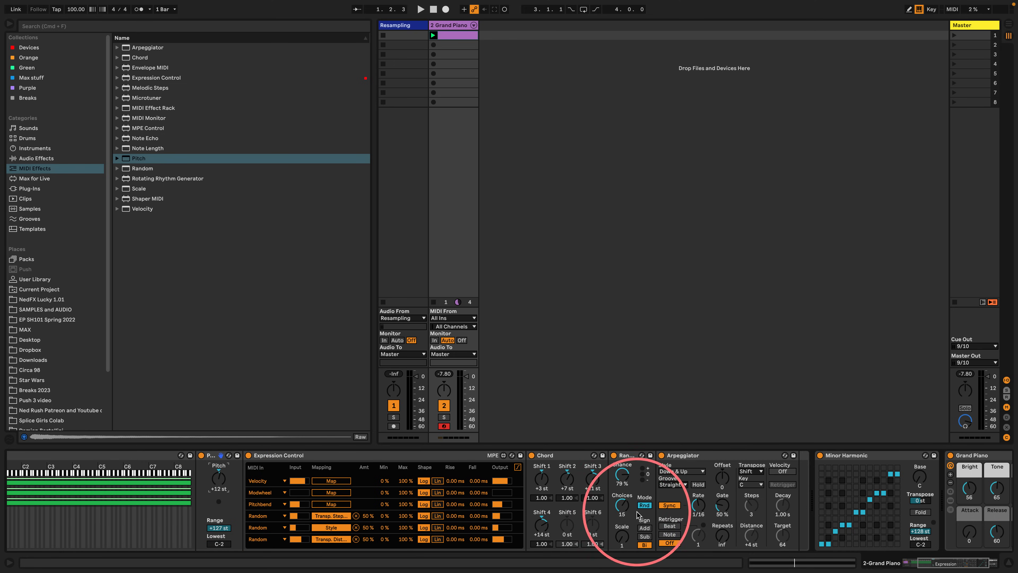
pyautogui.click(643, 528)
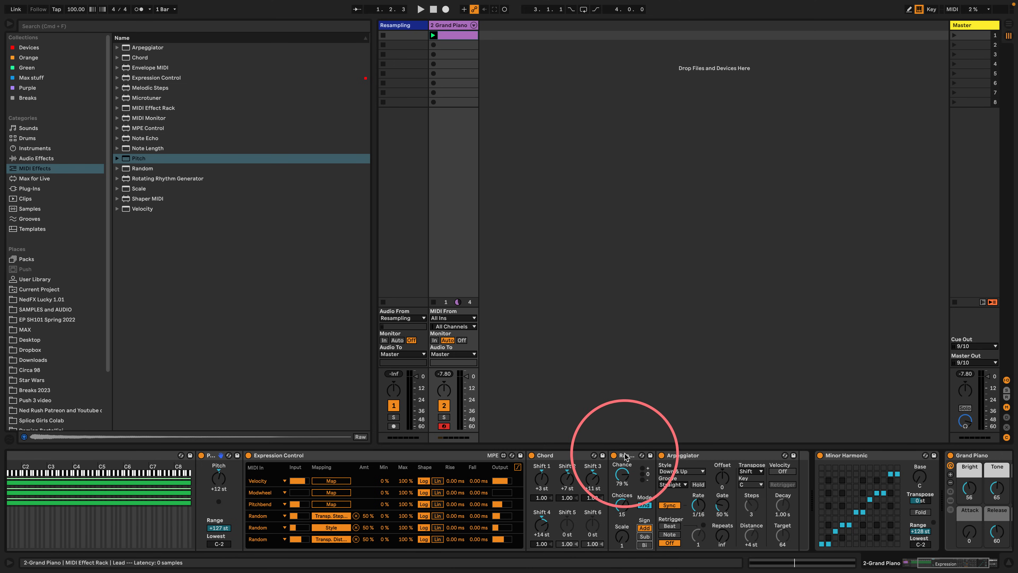
pyautogui.press('space')
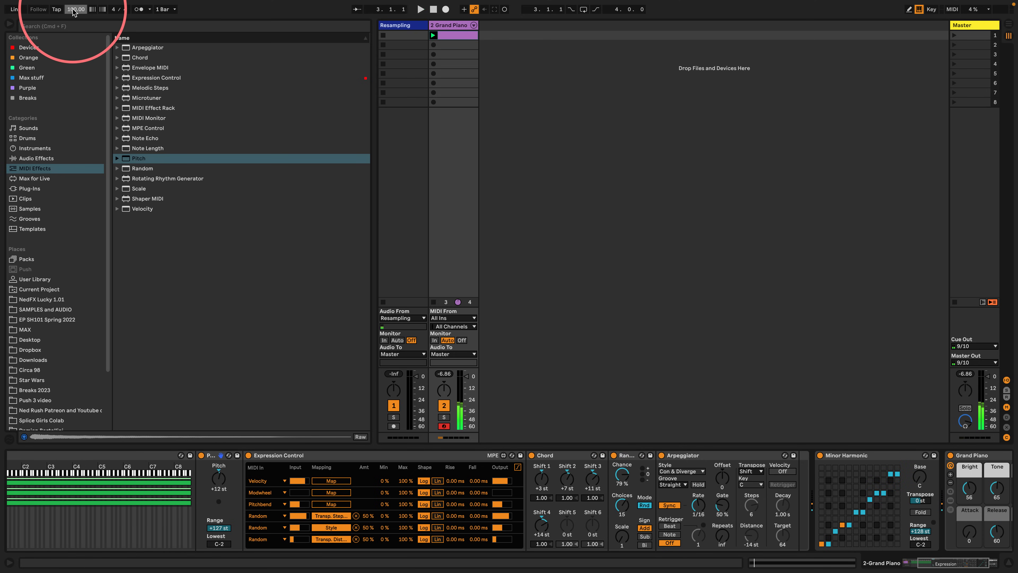
# Set the song tempo to 160 BPM and check it by switching the metronome on and off again
pyautogui.write('0')
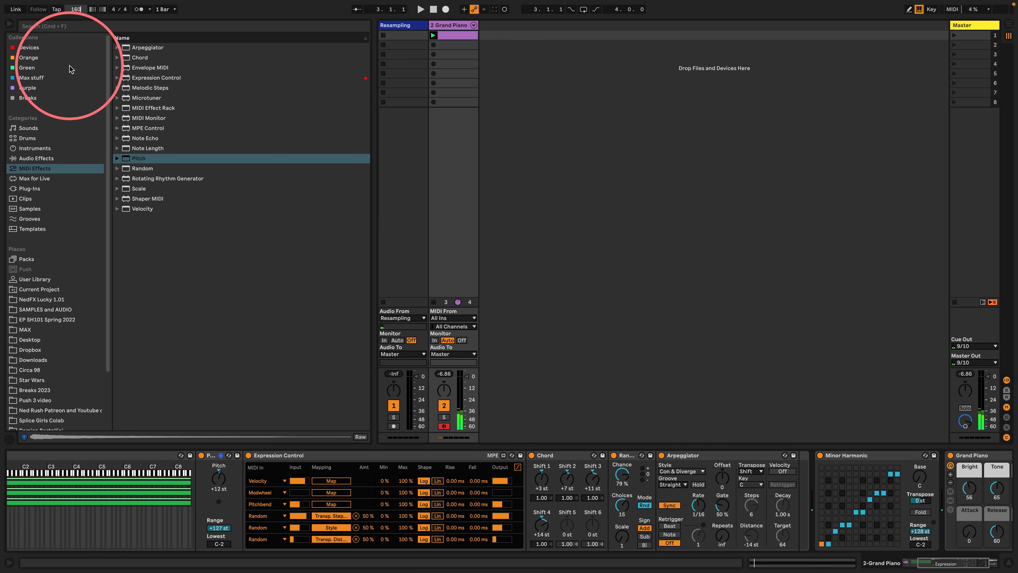
pyautogui.click(126, 9)
pyautogui.click(139, 9)
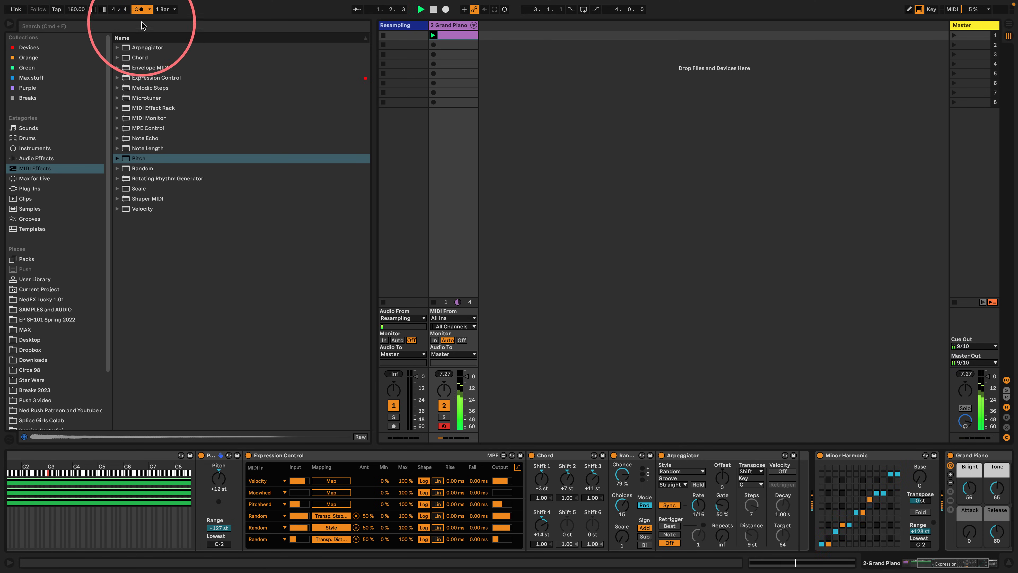
pyautogui.click(138, 9)
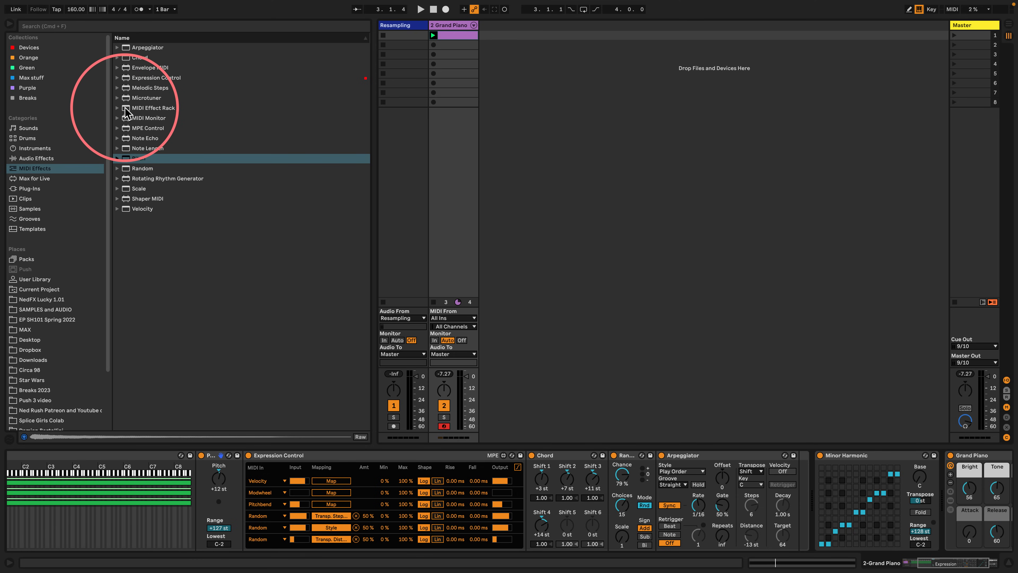
# Insert a nested MIDI Effect Rack after the Arpeggiator in the Lead chain
pyautogui.moveTo(127, 113); pyautogui.dragTo(798, 489)
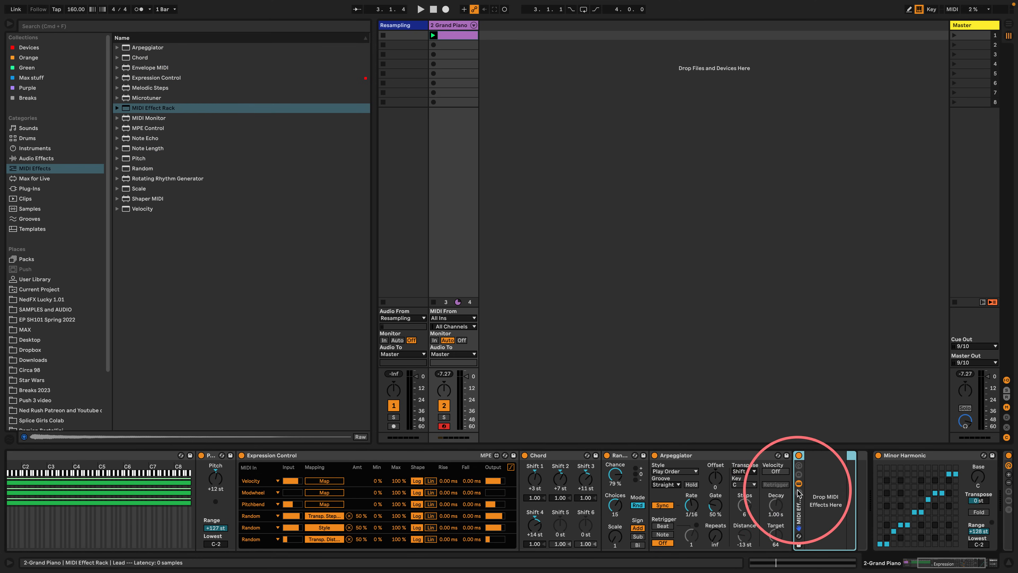
pyautogui.hscroll(5, 938, 522)
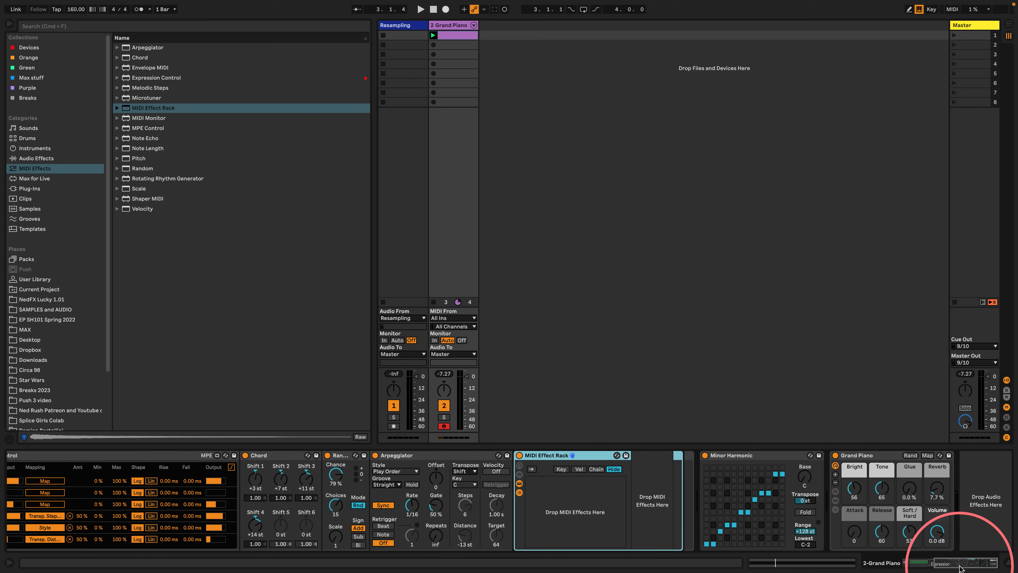
# Create a chain in the Lead chain's nested rack and limit its velocity zone to an upper value of about 88
pyautogui.rightClick(551, 491)
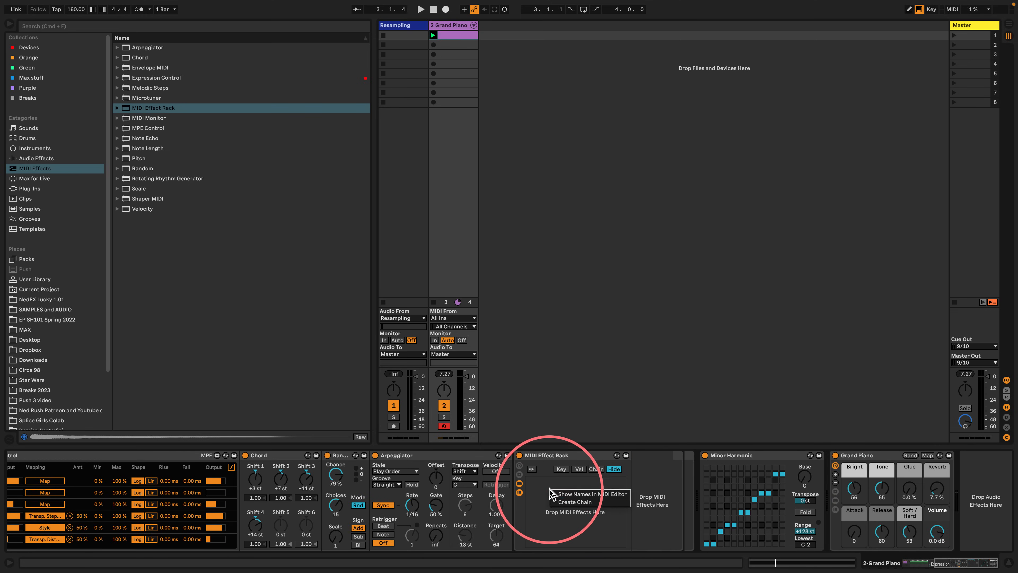
pyautogui.click(559, 502)
pyautogui.click(579, 469)
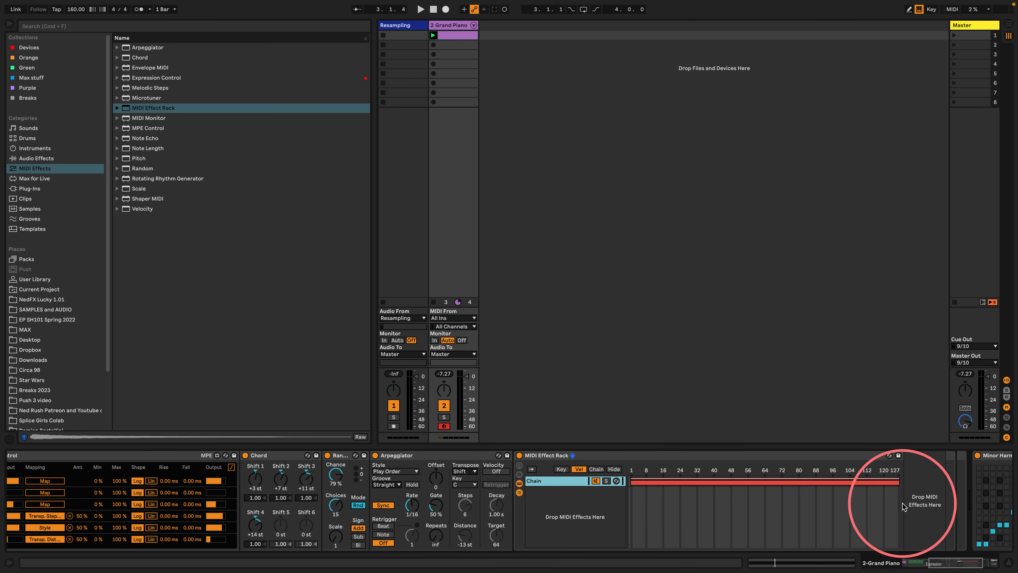
pyautogui.moveTo(901, 483); pyautogui.dragTo(814, 495)
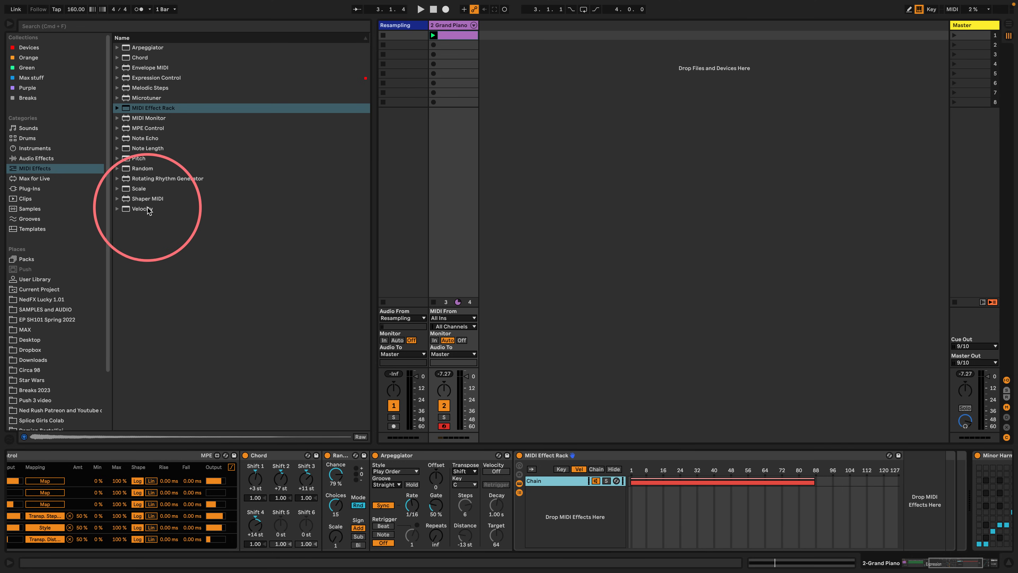
# Insert Velocity between the Arpeggiator and the nested rack in the Lead chain, and lower the velocity zone's upper limit to about 64
pyautogui.moveTo(125, 211); pyautogui.dragTo(519, 488)
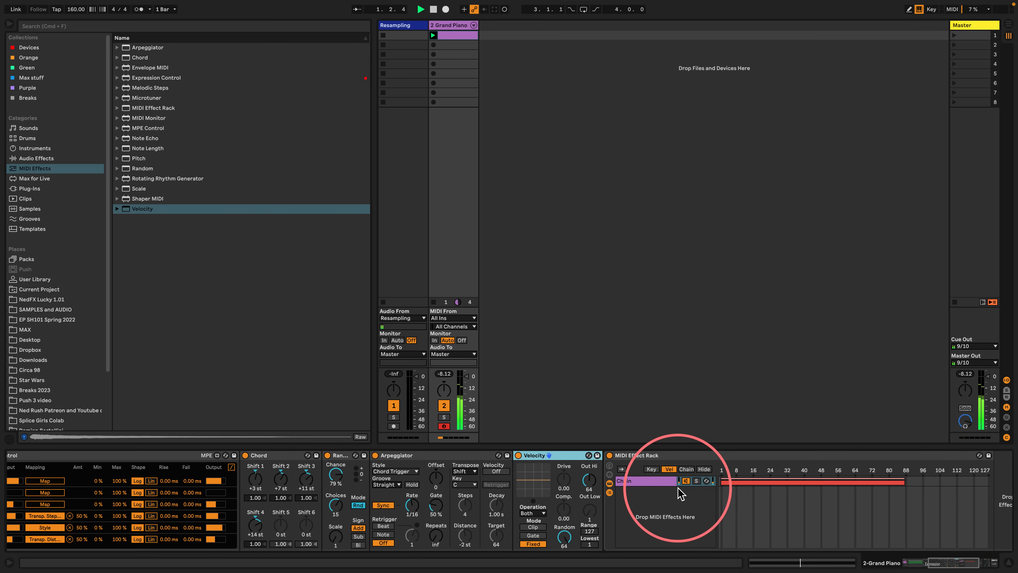
pyautogui.click(959, 561)
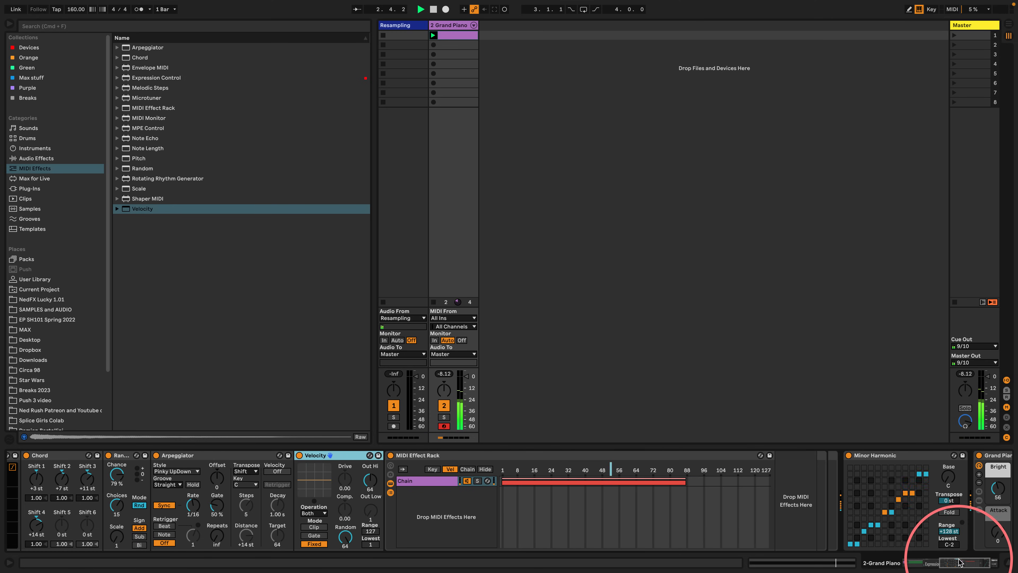
pyautogui.moveTo(685, 482); pyautogui.dragTo(635, 481)
# Insert a nested MIDI Effect Rack after Random in the Chords chain and create one chain inside it
pyautogui.moveTo(958, 562); pyautogui.dragTo(840, 561)
pyautogui.click(52, 491)
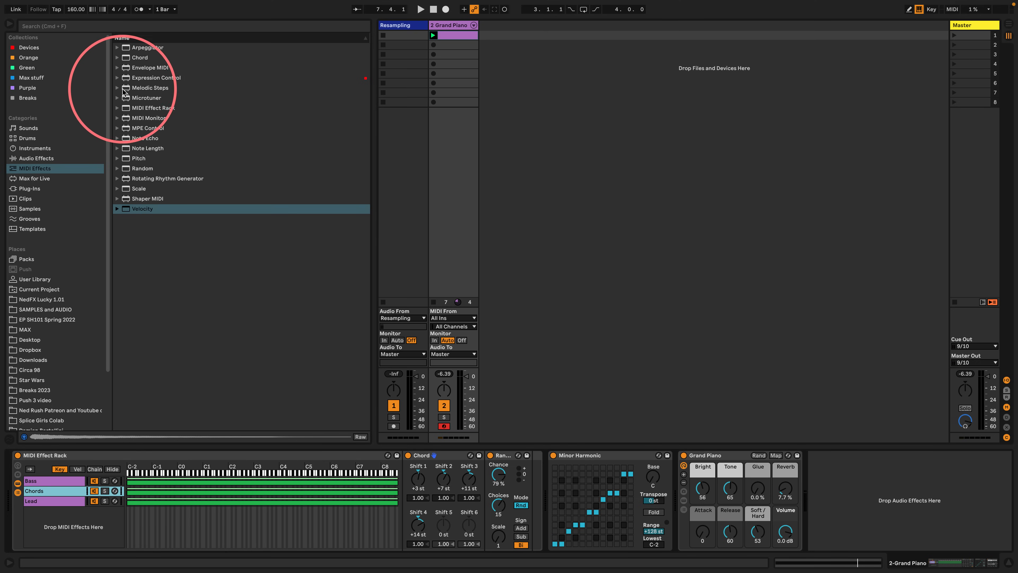
pyautogui.moveTo(130, 108); pyautogui.dragTo(535, 472)
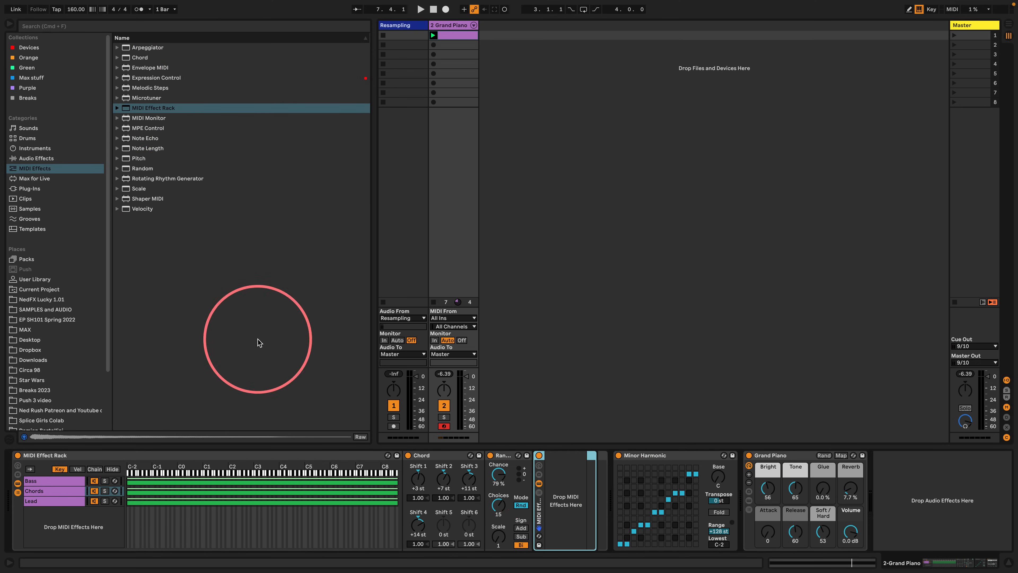
pyautogui.click(538, 493)
pyautogui.rightClick(568, 486)
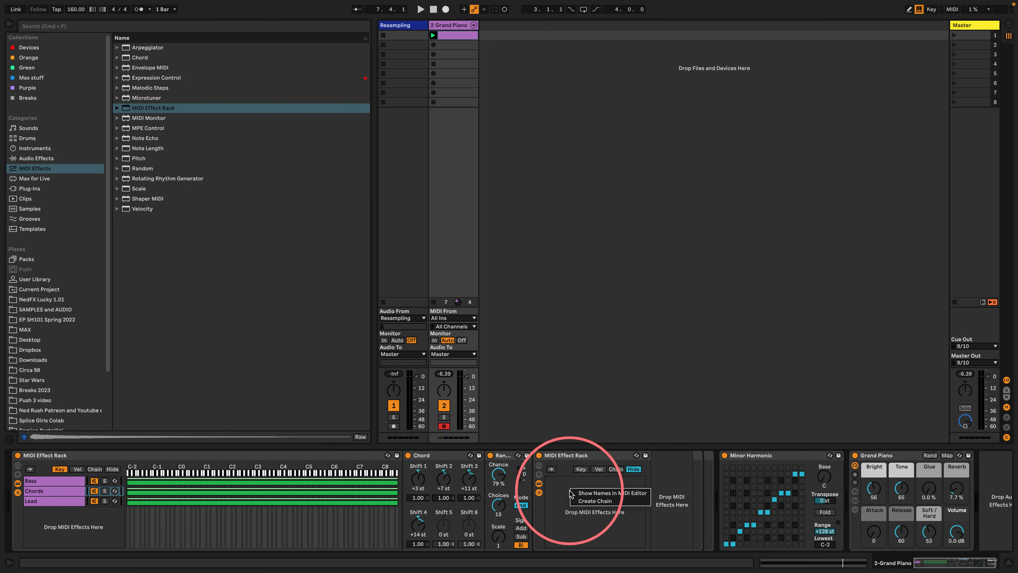
pyautogui.click(577, 501)
# Limit the Chords nested chain's velocity zone to an upper value of about 88 and insert Velocity before that rack
pyautogui.click(597, 469)
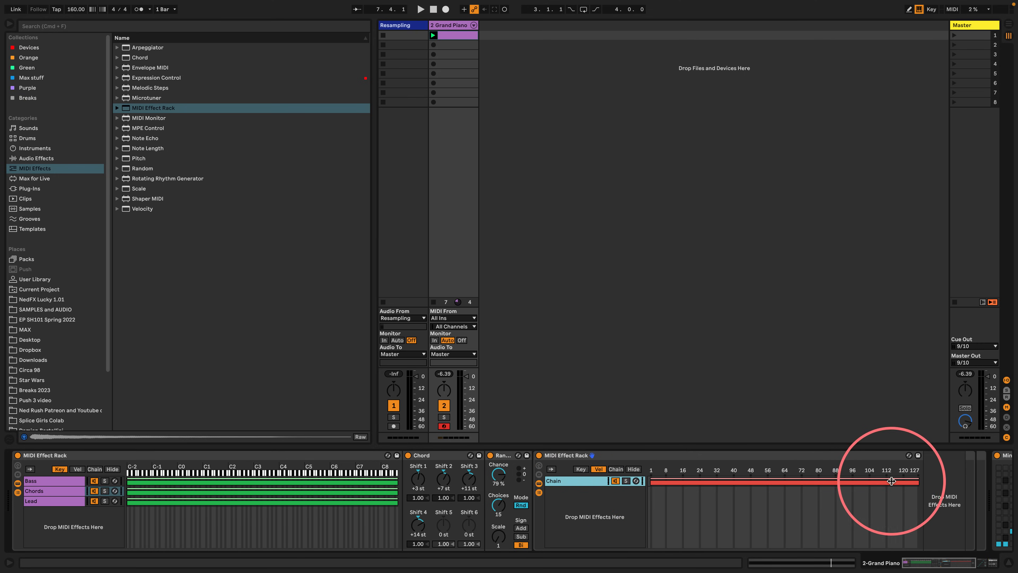
pyautogui.moveTo(913, 482); pyautogui.dragTo(836, 482)
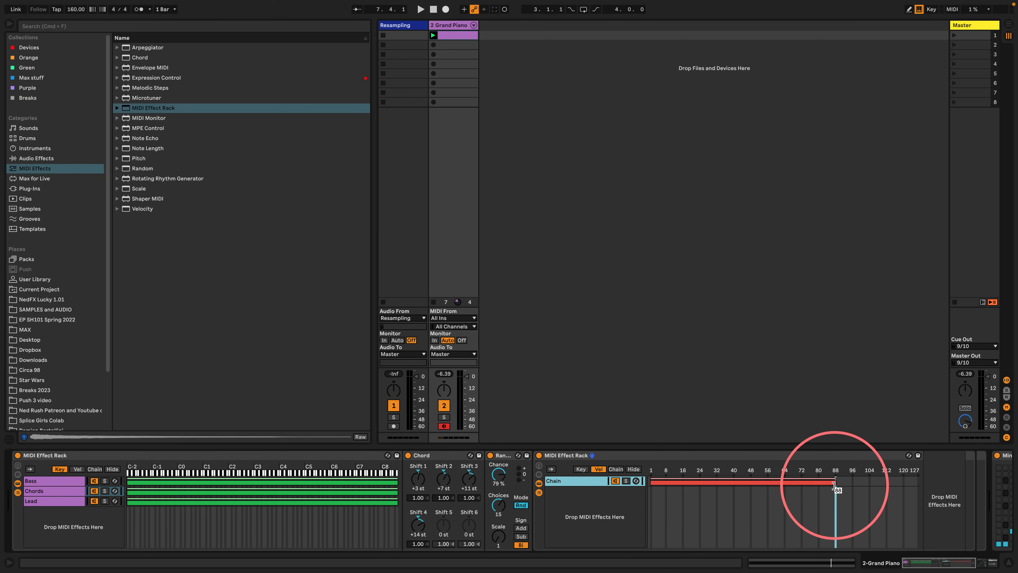
pyautogui.moveTo(142, 209); pyautogui.dragTo(533, 467)
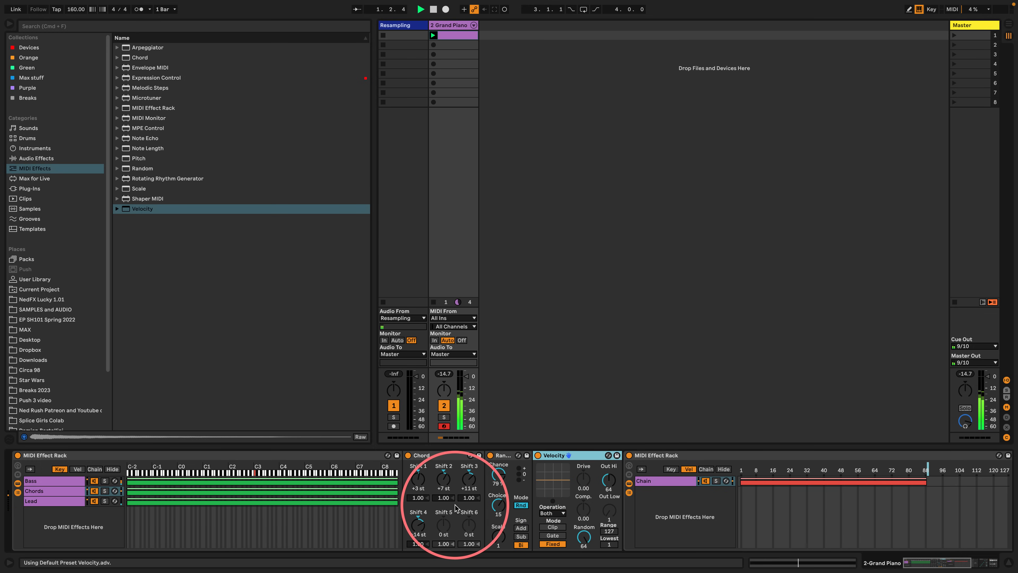
# Try inserting Velocity between the outer MIDI Effect Rack and Minor Harmonic
pyautogui.click(36, 481)
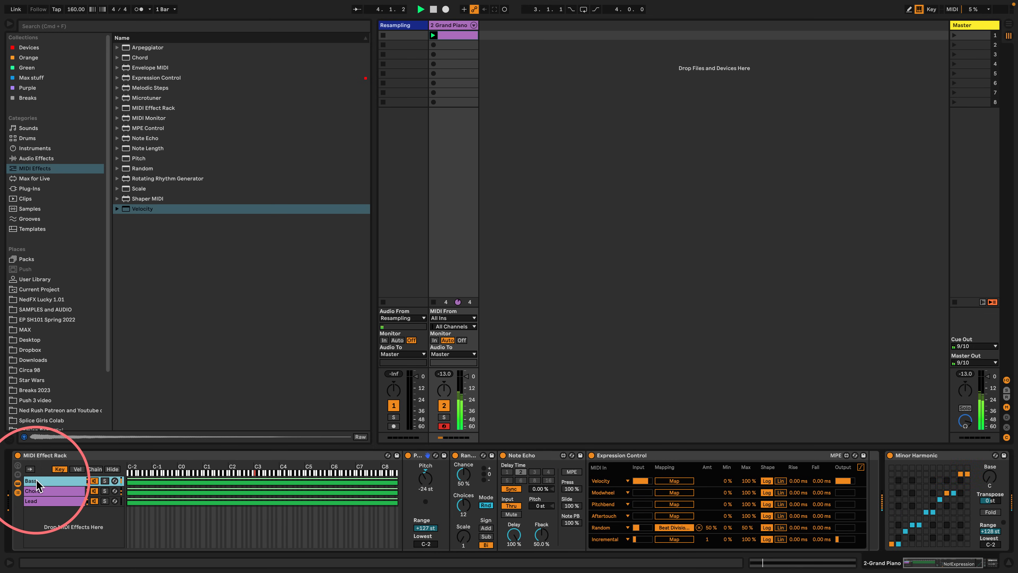
pyautogui.click(40, 501)
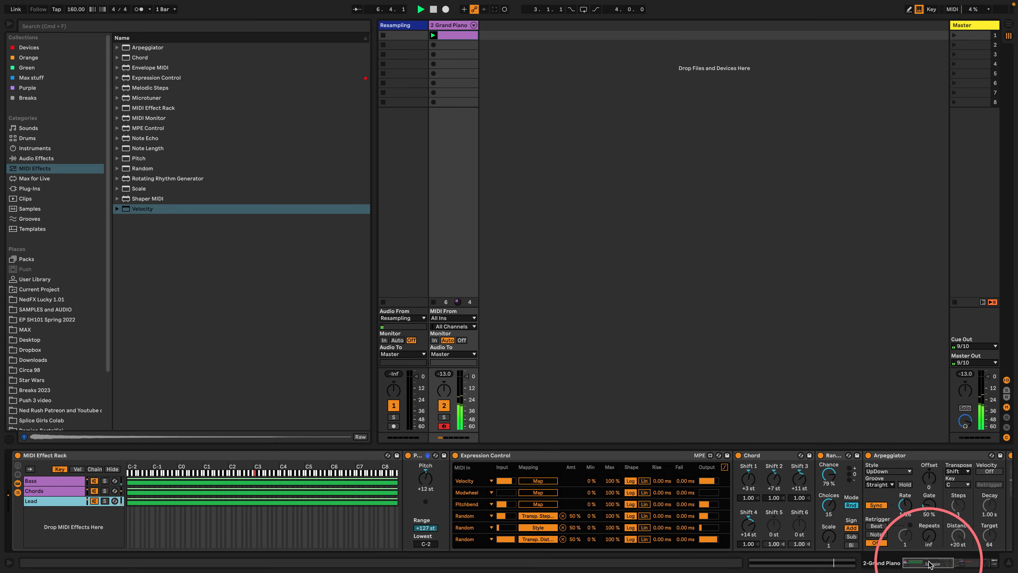
pyautogui.moveTo(928, 565); pyautogui.dragTo(973, 564)
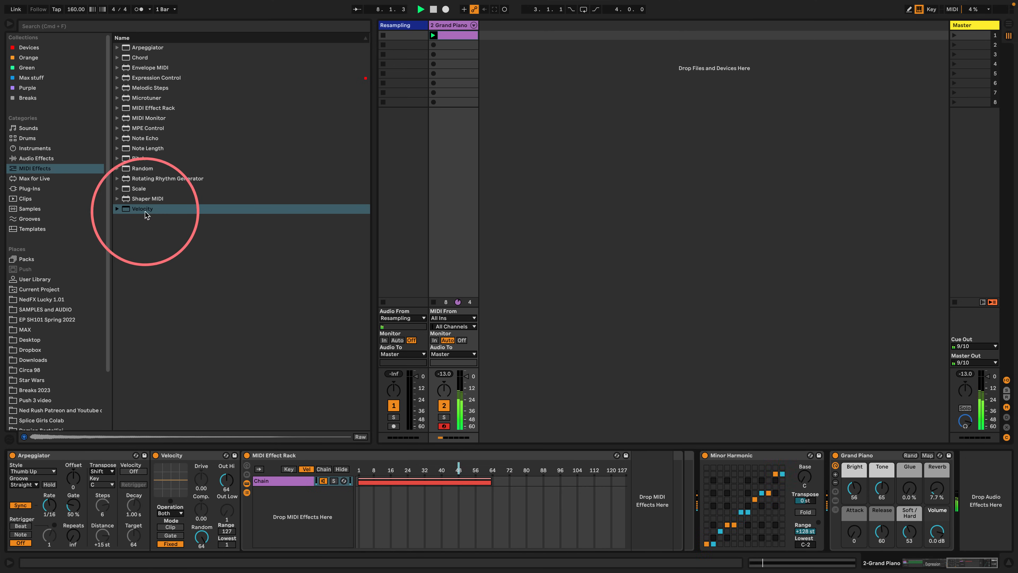
pyautogui.moveTo(145, 214); pyautogui.dragTo(701, 490)
pyautogui.moveTo(703, 473); pyautogui.dragTo(704, 475)
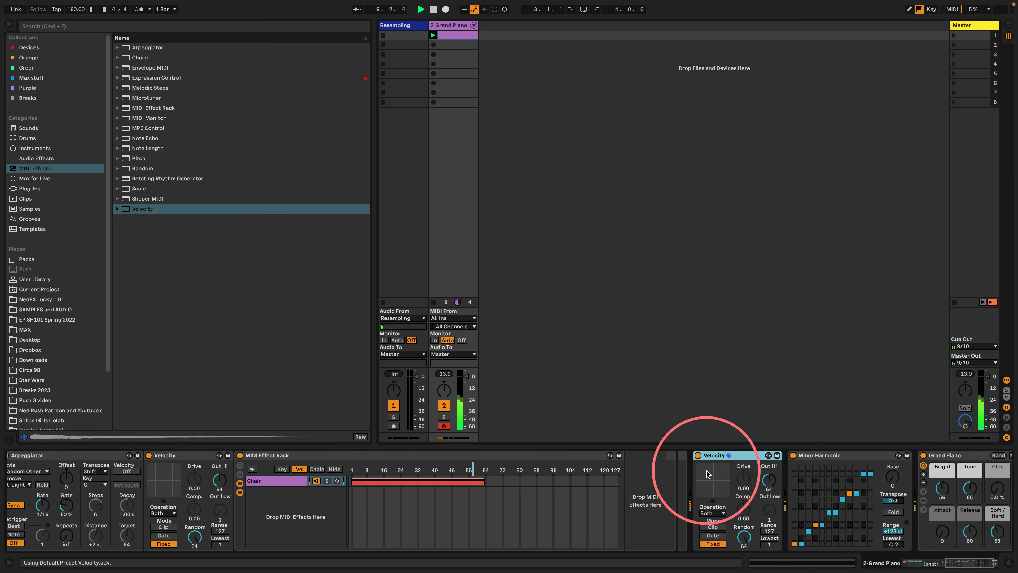
pyautogui.moveTo(952, 562); pyautogui.dragTo(978, 567)
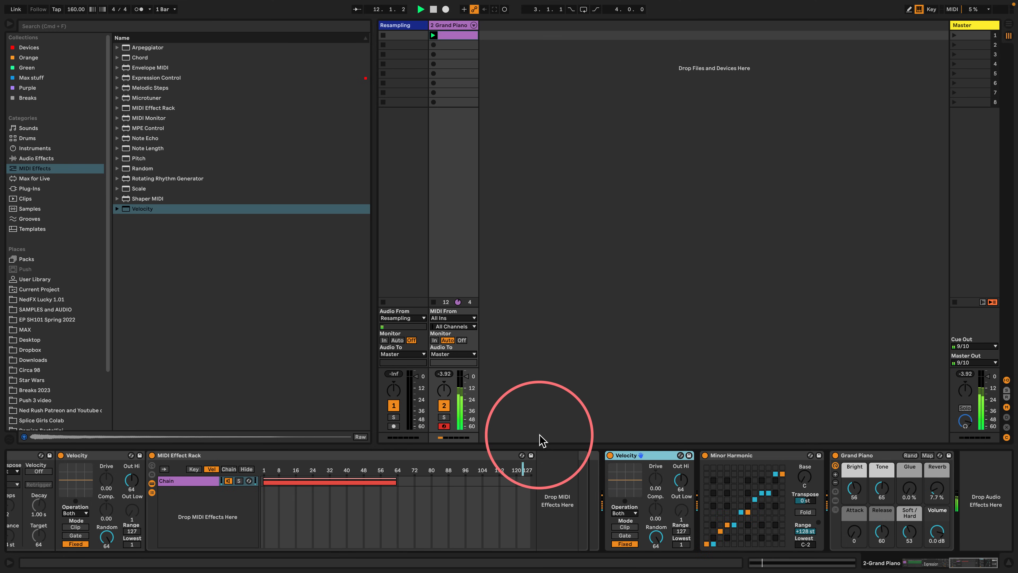
# Try Random 24 and Out Hi 33 on the Velocity before Minor Harmonic, and delete that device
pyautogui.click(656, 536)
pyautogui.moveTo(655, 536); pyautogui.dragTo(655, 539)
pyautogui.moveTo(680, 477); pyautogui.dragTo(680, 481)
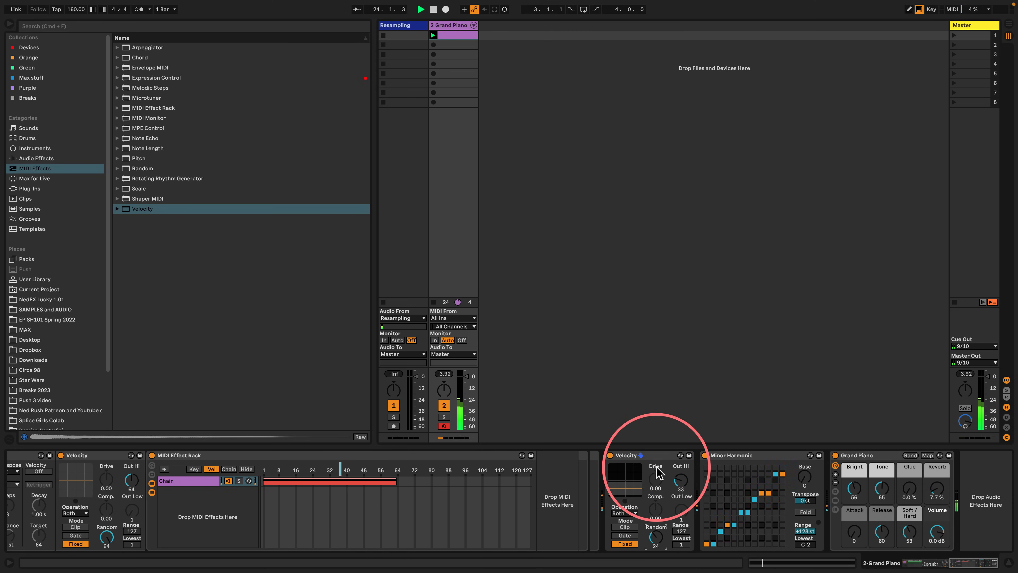
pyautogui.click(641, 455)
pyautogui.press('Delete')
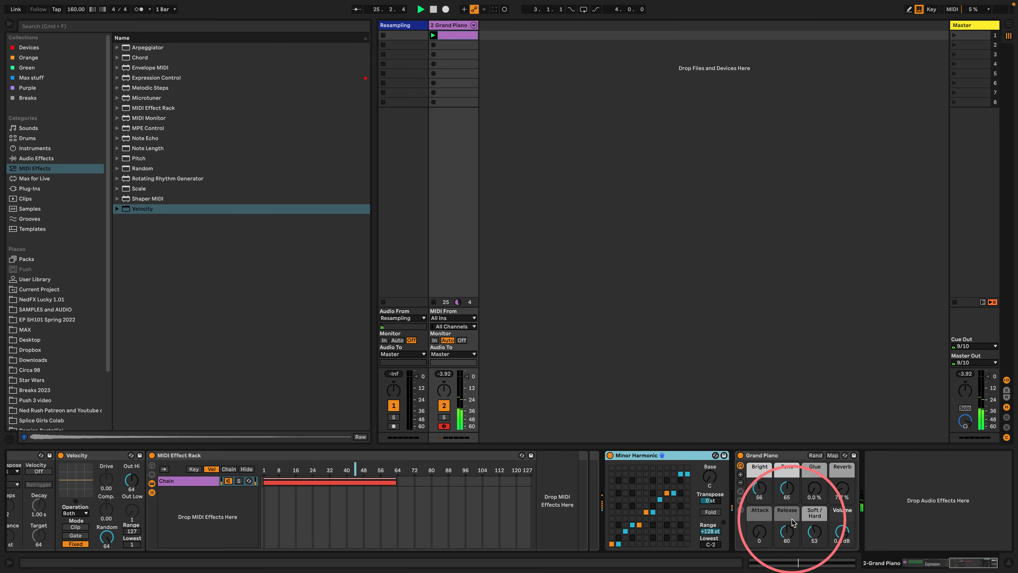
# Insert Velocity after Expression Control in the Bass chain, with Random set to 25 and Out Hi to 26
pyautogui.moveTo(963, 562); pyautogui.dragTo(802, 560)
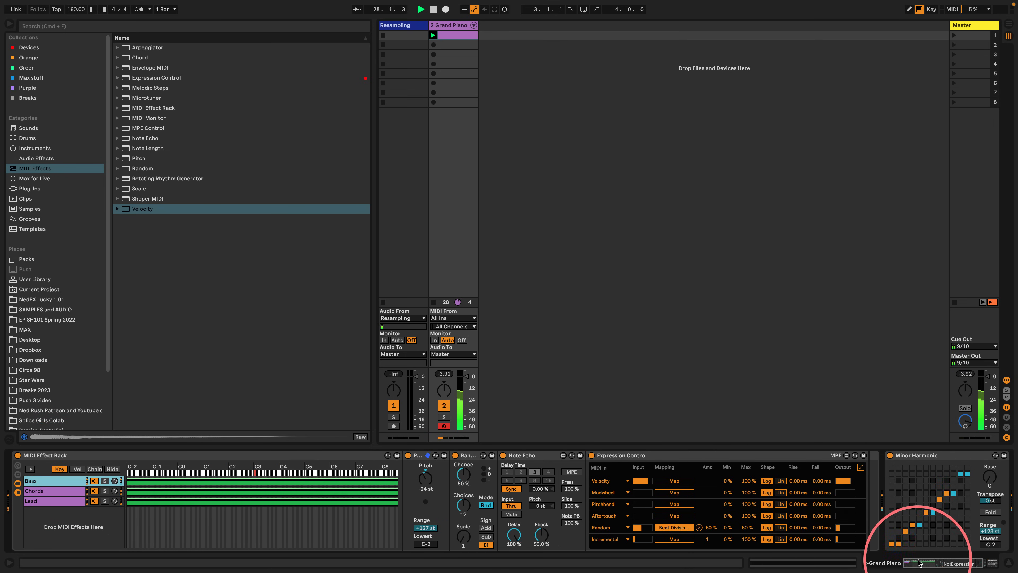
pyautogui.moveTo(917, 561); pyautogui.dragTo(931, 562)
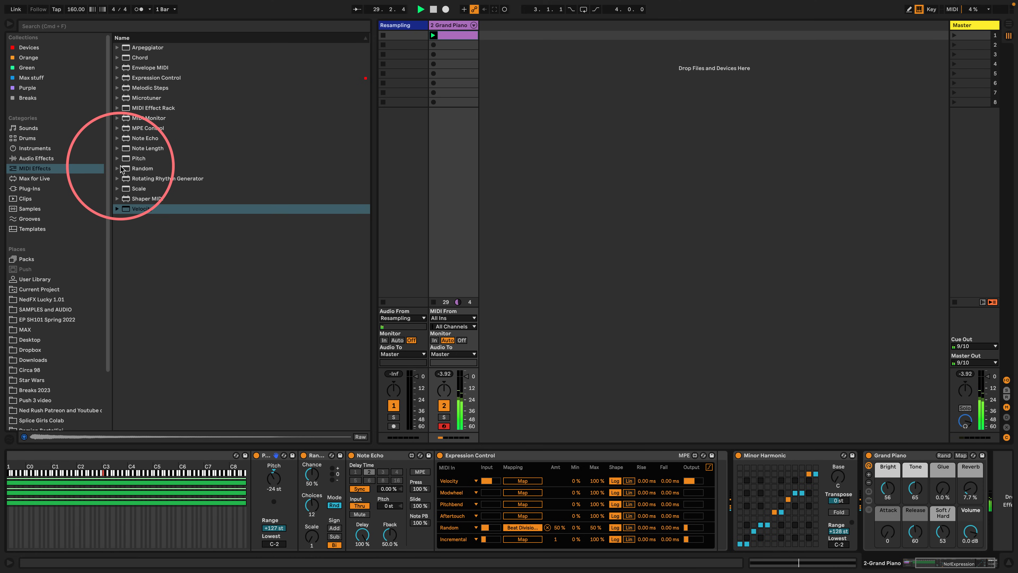
pyautogui.moveTo(128, 209); pyautogui.dragTo(713, 482)
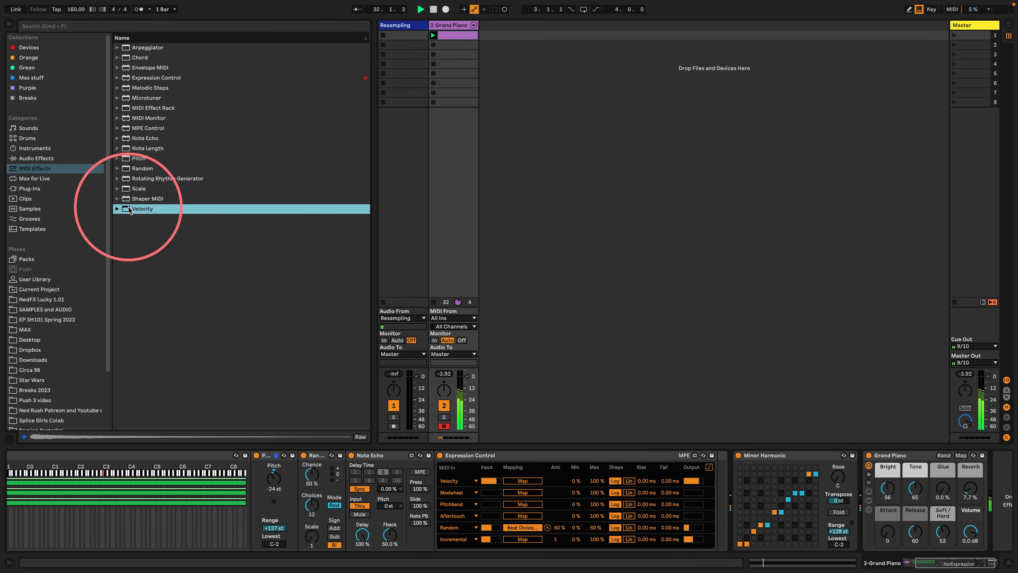
pyautogui.moveTo(128, 208); pyautogui.dragTo(717, 468)
pyautogui.moveTo(924, 566); pyautogui.dragTo(942, 566)
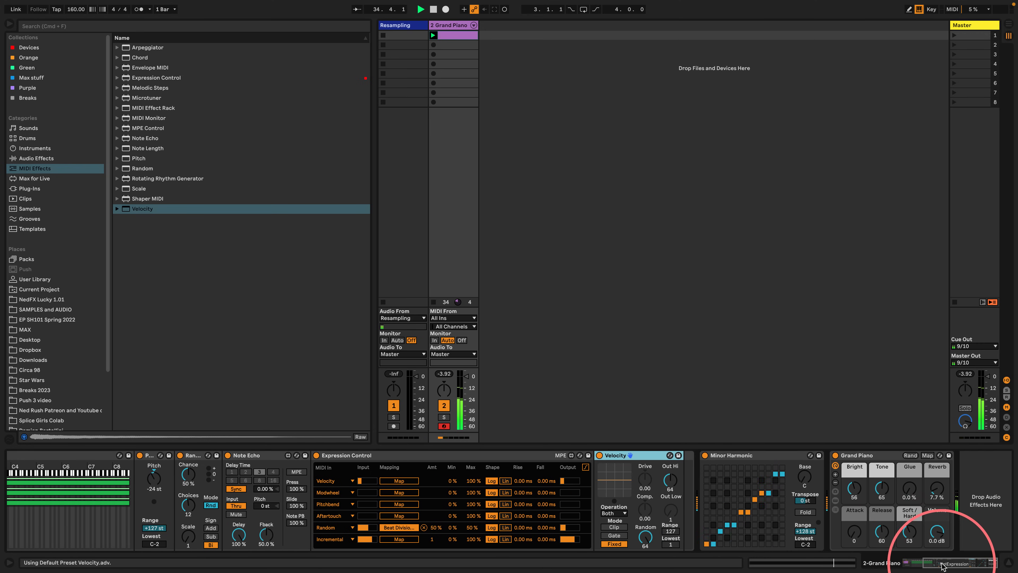
pyautogui.moveTo(645, 537); pyautogui.dragTo(645, 544)
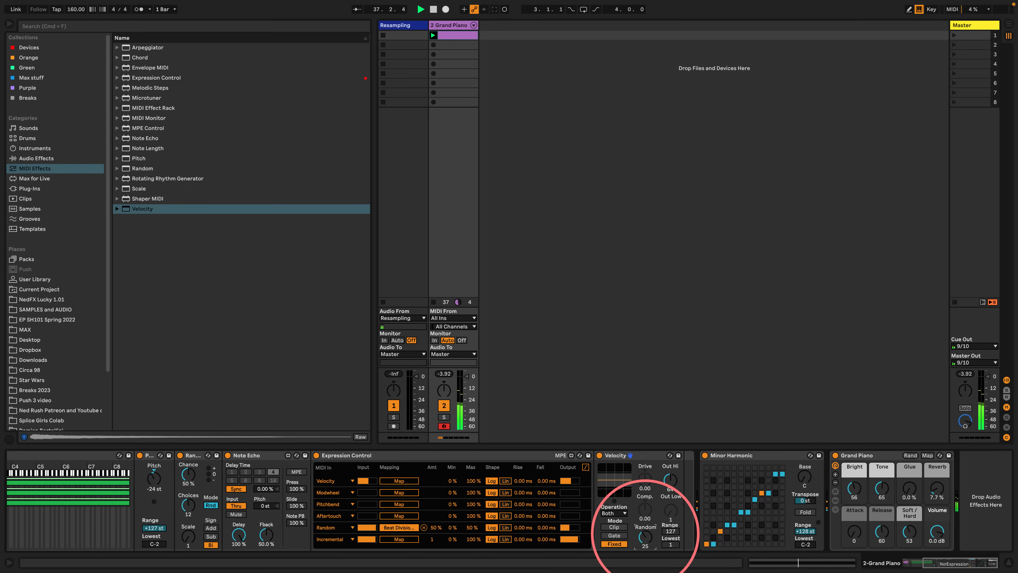
pyautogui.moveTo(668, 475); pyautogui.dragTo(667, 481)
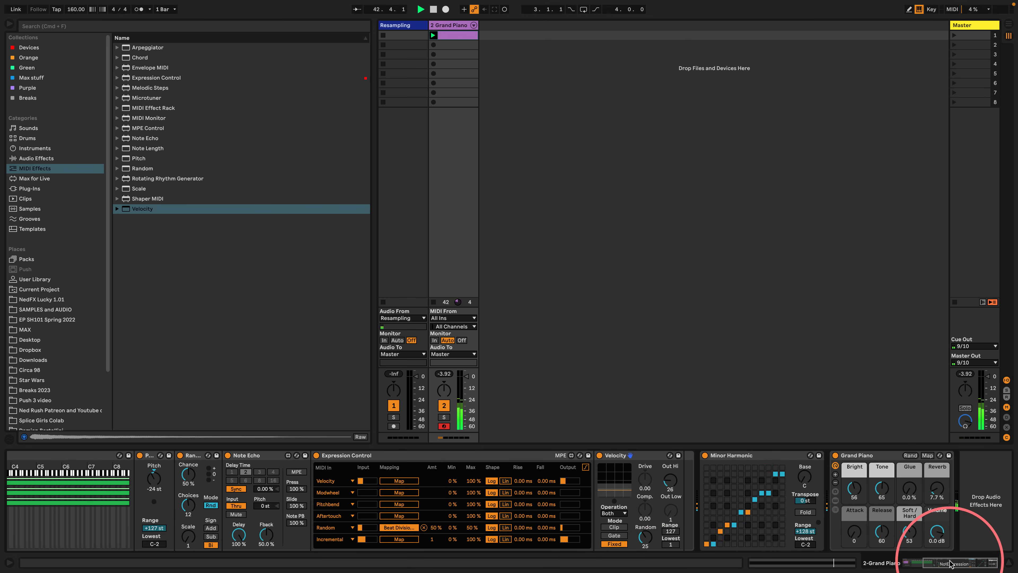
# Insert Velocity after the nested rack in the Chords chain, set its Random to 24 and lower its Out Hi
pyautogui.moveTo(953, 562); pyautogui.dragTo(915, 563)
pyautogui.click(60, 491)
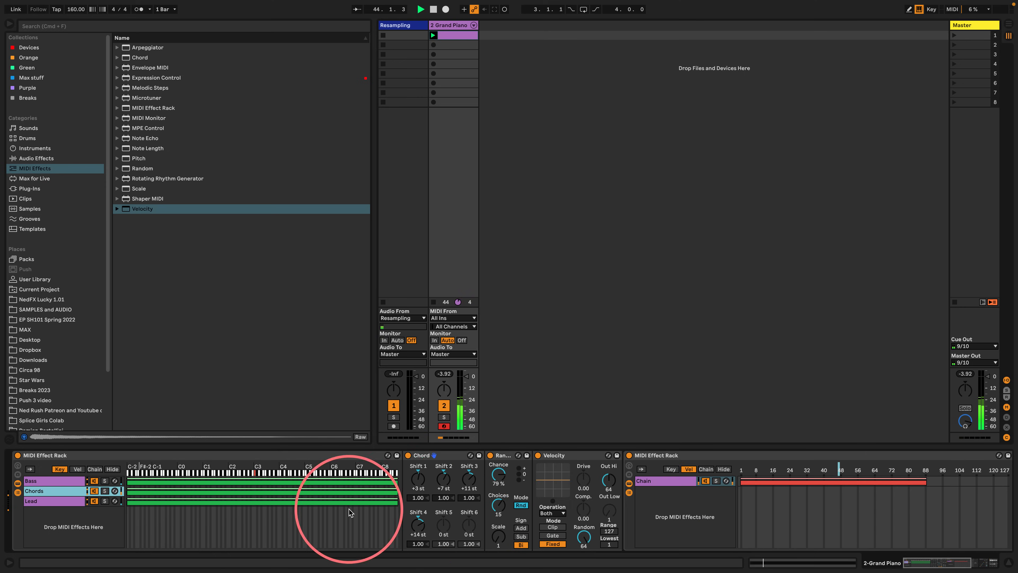
pyautogui.hscroll(10, 623, 476)
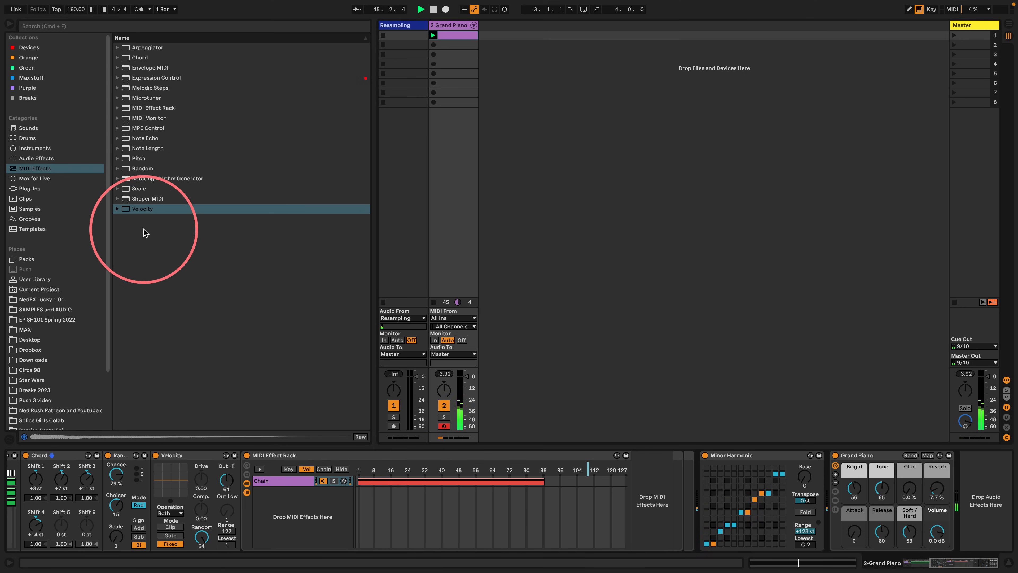
pyautogui.moveTo(138, 209); pyautogui.dragTo(686, 470)
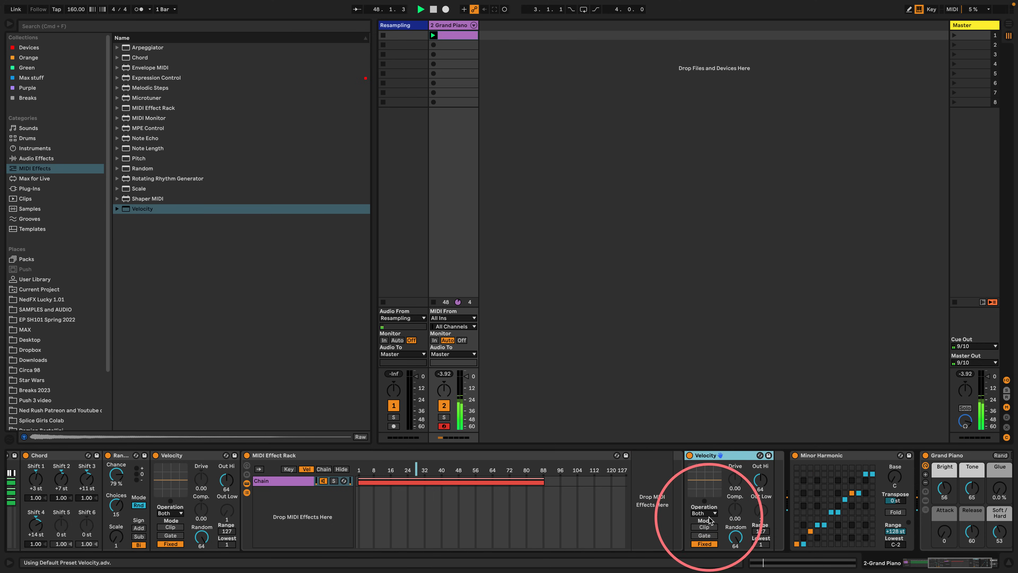
pyautogui.moveTo(735, 537)
pyautogui.mouseDown()
pyautogui.moveTo(734, 520)
pyautogui.moveTo(734, 535)
pyautogui.mouseUp()
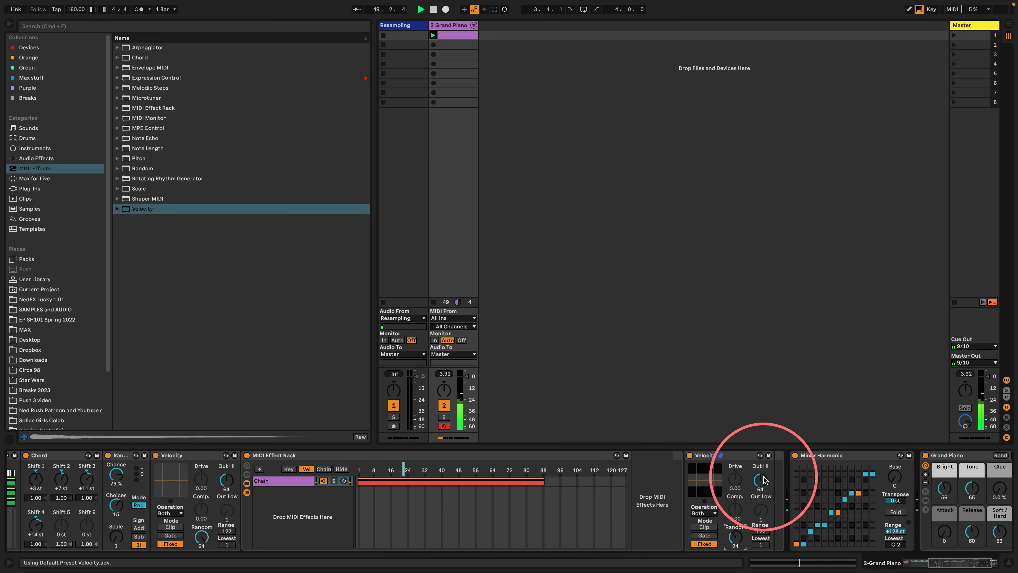
pyautogui.moveTo(759, 474); pyautogui.dragTo(759, 477)
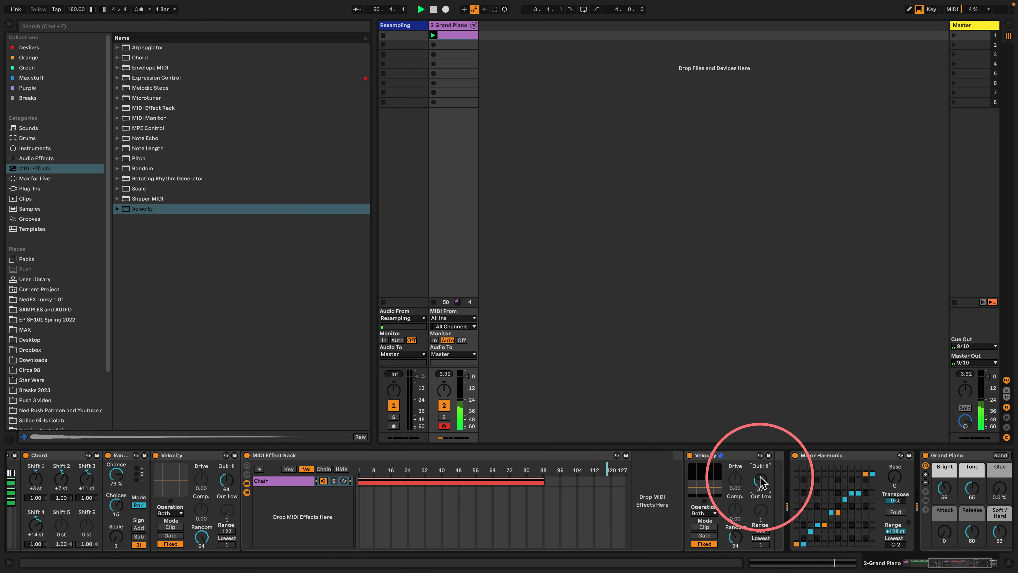
# Change the Aftertouch source in the Bass chain's Expression Control to Random and map it to Note Echo's Delay
pyautogui.hscroll(-10, 227, 481)
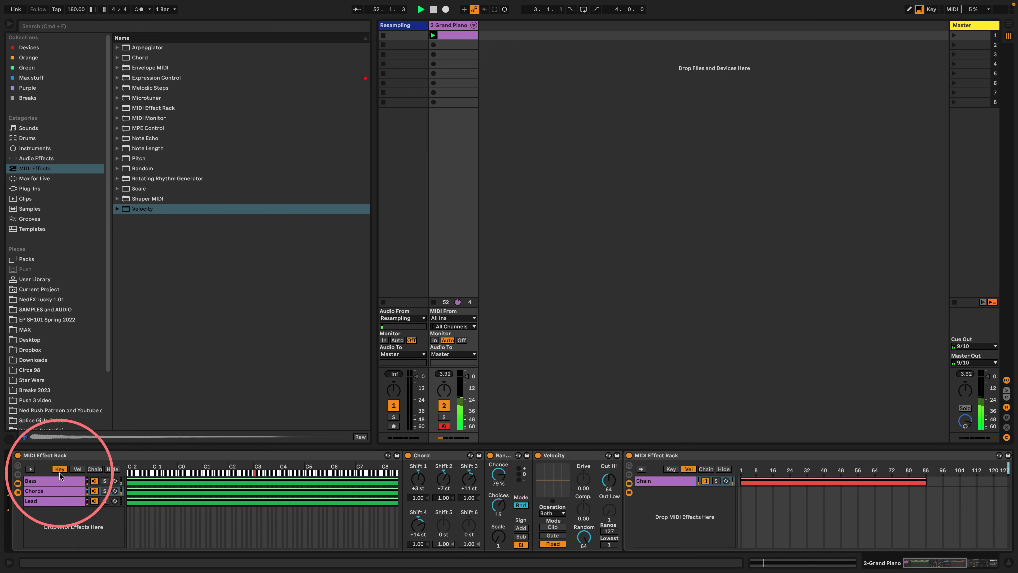
pyautogui.click(55, 479)
pyautogui.hscroll(10, 323, 523)
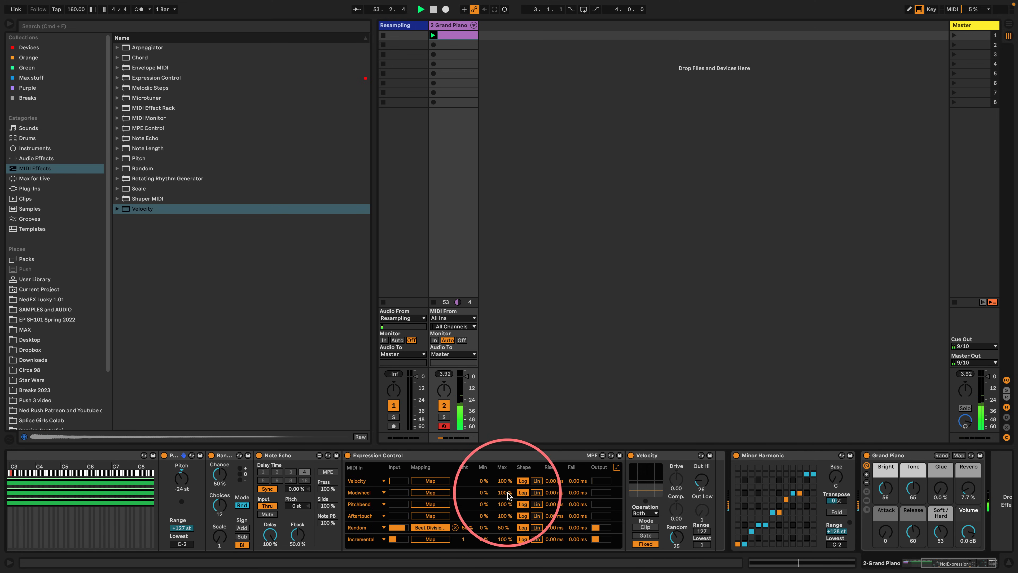
pyautogui.click(363, 516)
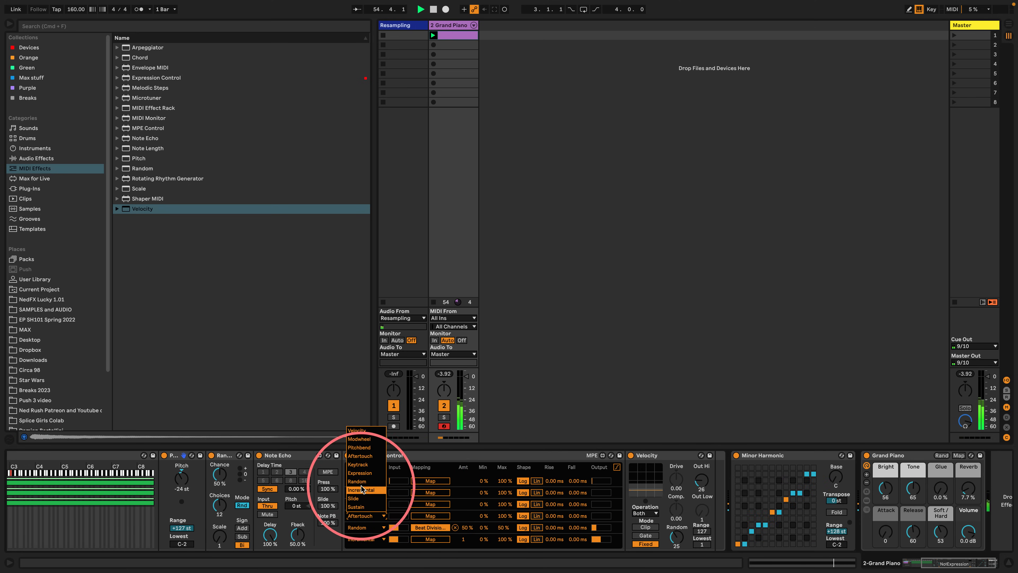
pyautogui.click(357, 481)
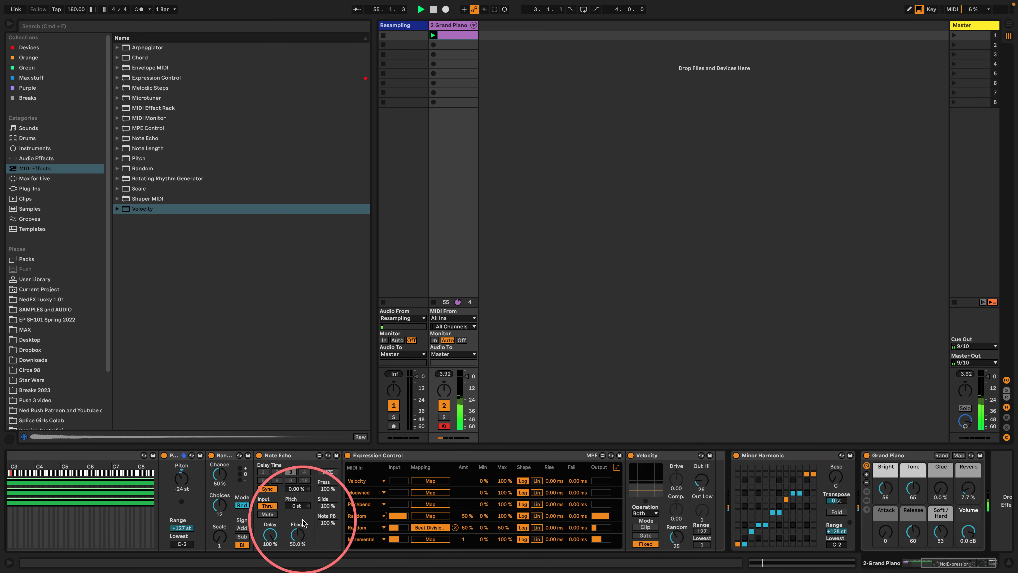
pyautogui.click(415, 515)
pyautogui.click(269, 535)
# Change the Pitchbend source in the Bass chain's Expression Control to Random and map it to Note Echo's Fback
pyautogui.click(362, 504)
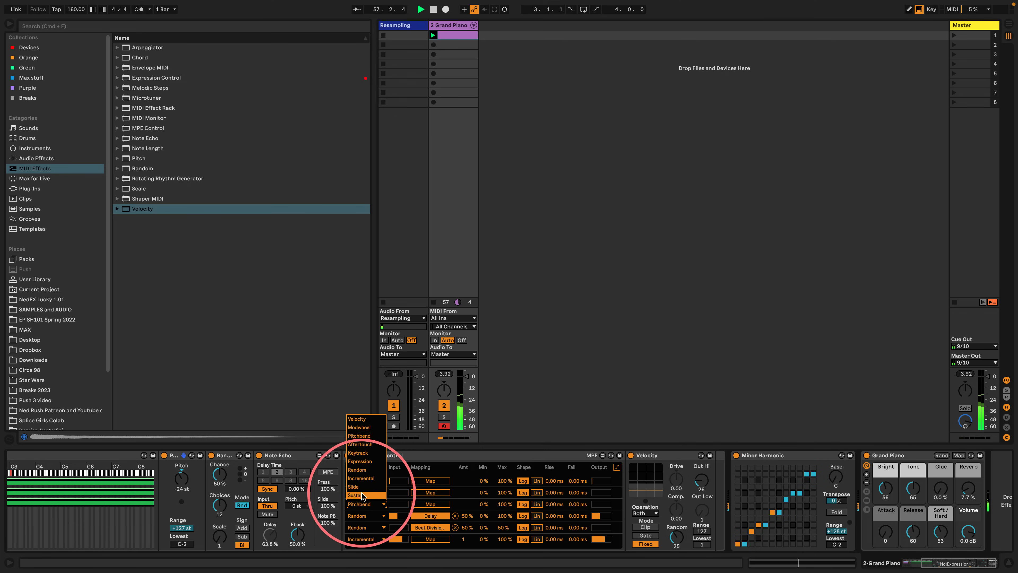
pyautogui.click(357, 469)
pyautogui.click(430, 504)
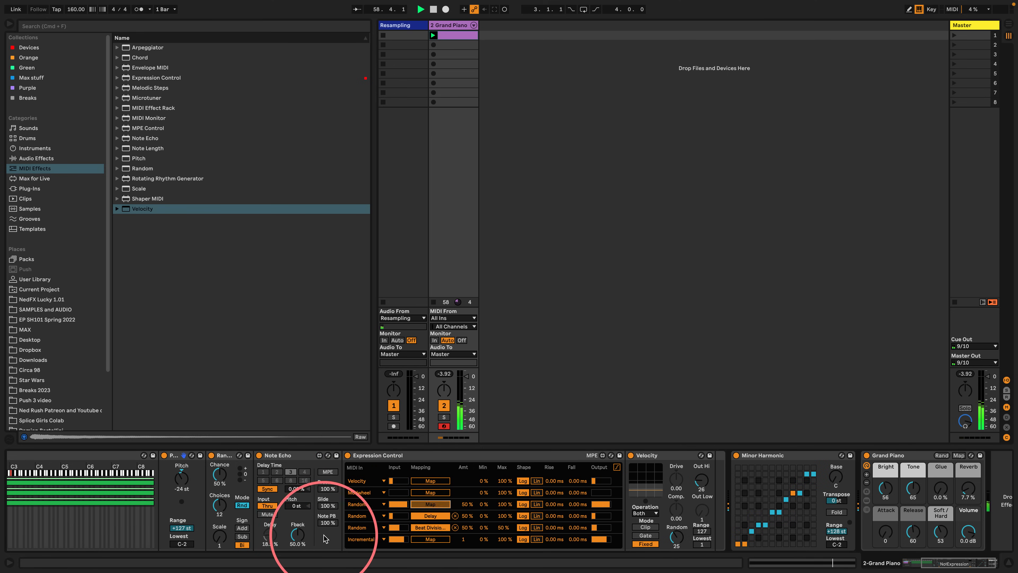
pyautogui.click(297, 535)
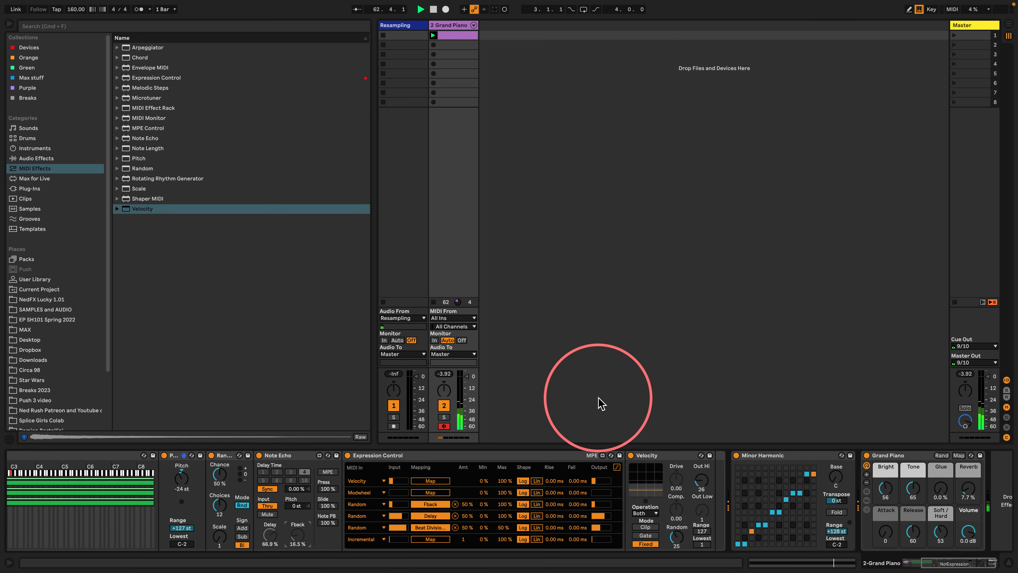
# Narrow the velocity zone of the Lead chain's nested rack so that it ends at about 56
pyautogui.hscroll(-10, 446, 481)
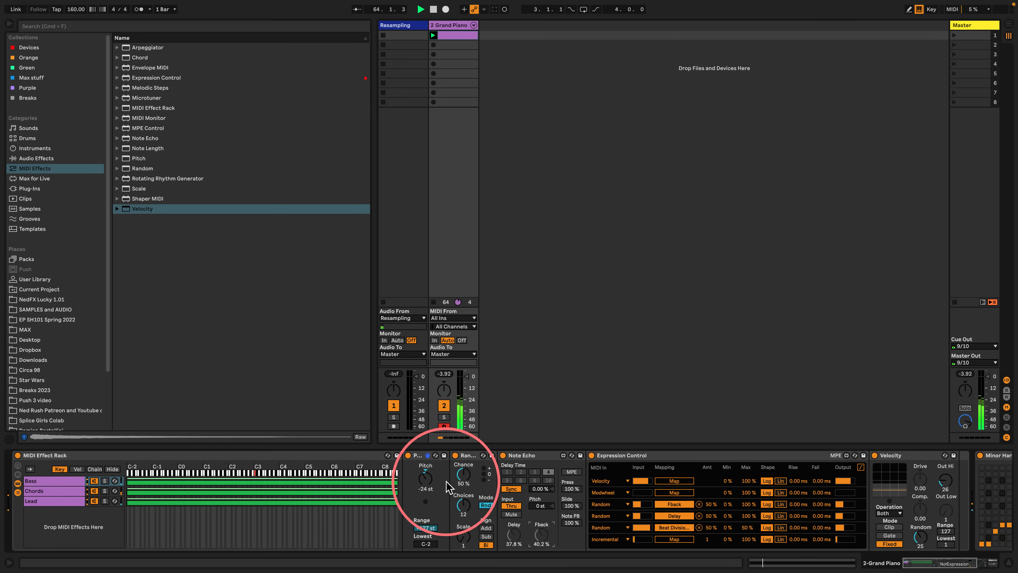
pyautogui.click(34, 500)
pyautogui.hscroll(8, 749, 496)
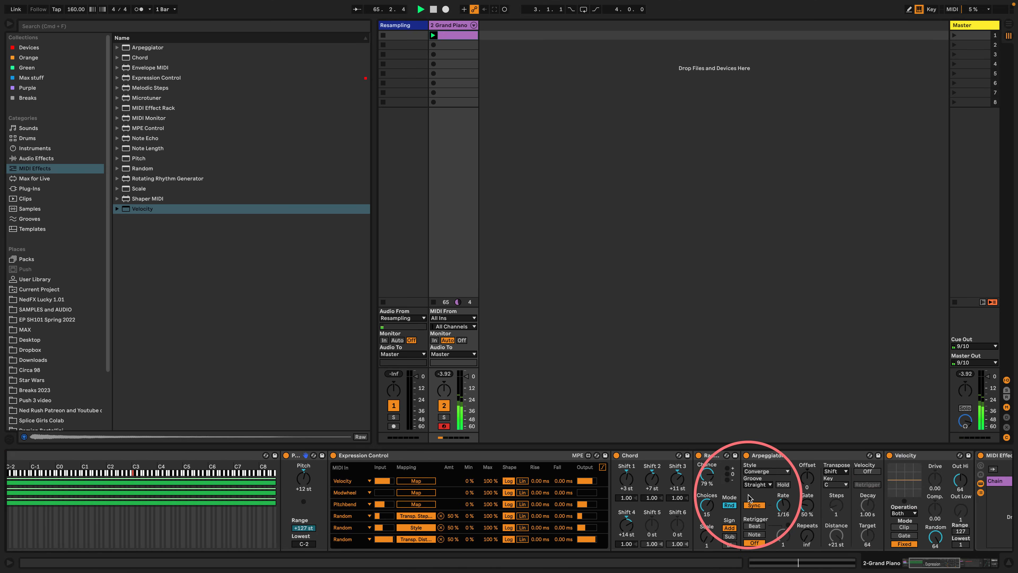
pyautogui.hscroll(10, 740, 498)
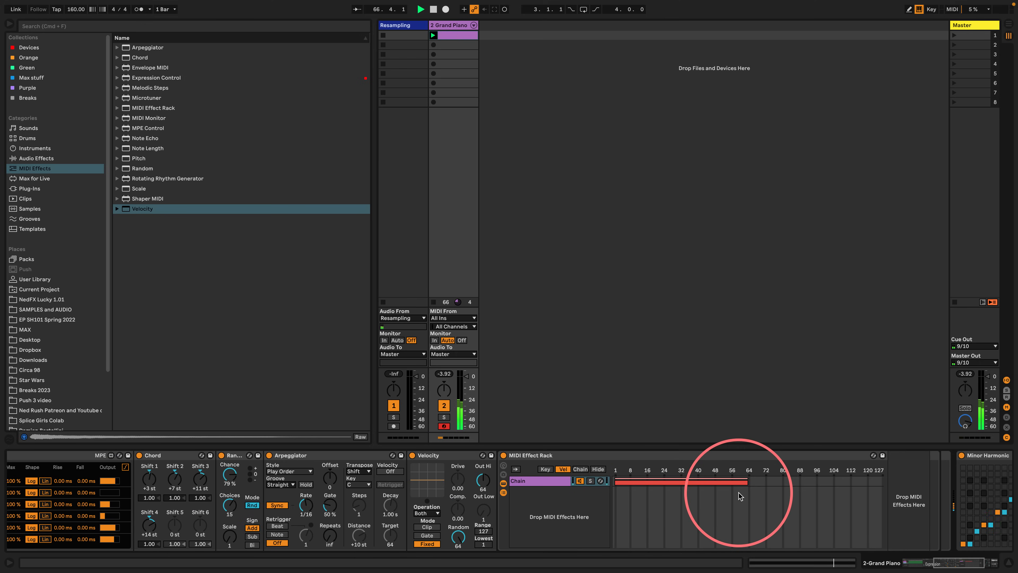
pyautogui.moveTo(747, 482); pyautogui.dragTo(724, 486)
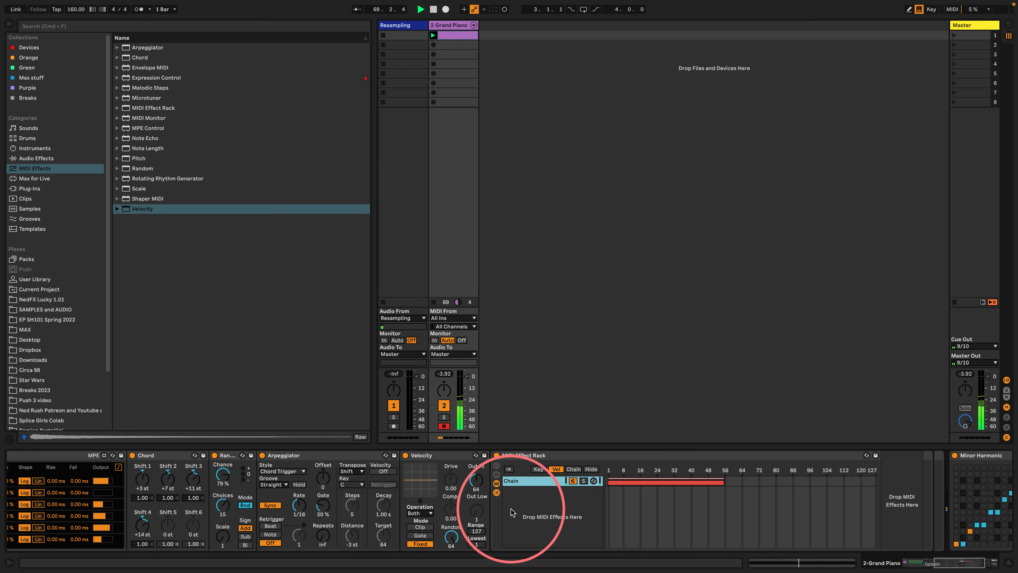
# Solo the Lead chain and insert Note Length between its Velocity and the nested rack
pyautogui.hscroll(-15, 477, 489)
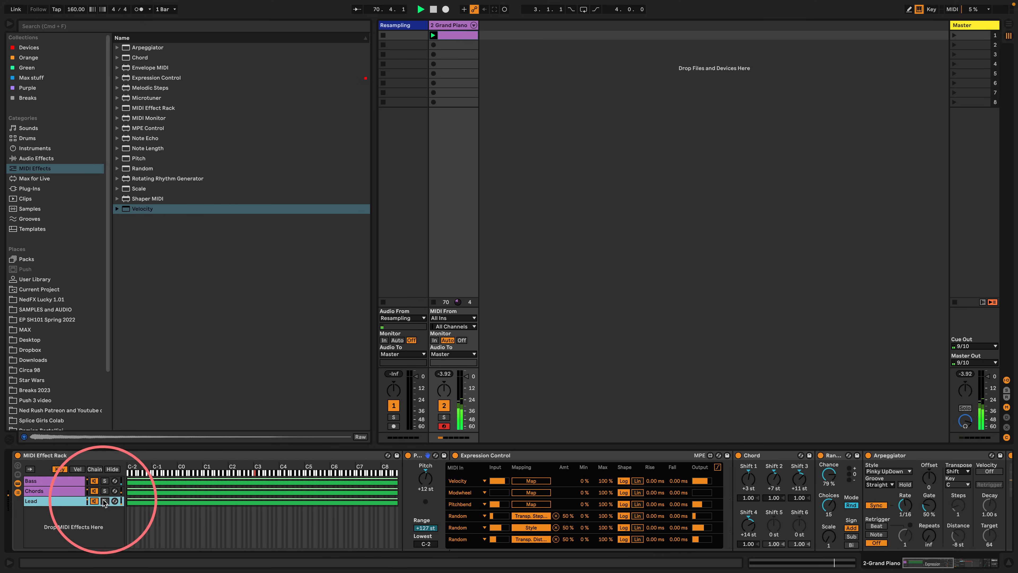
pyautogui.hscroll(8, 606, 500)
pyautogui.hscroll(4, 606, 500)
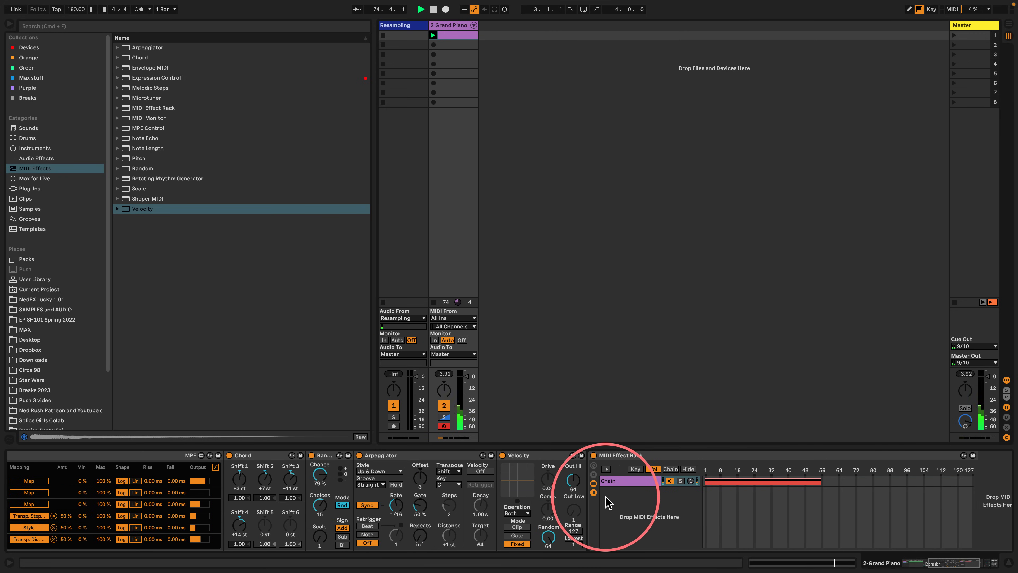
pyautogui.hscroll(-8, 606, 497)
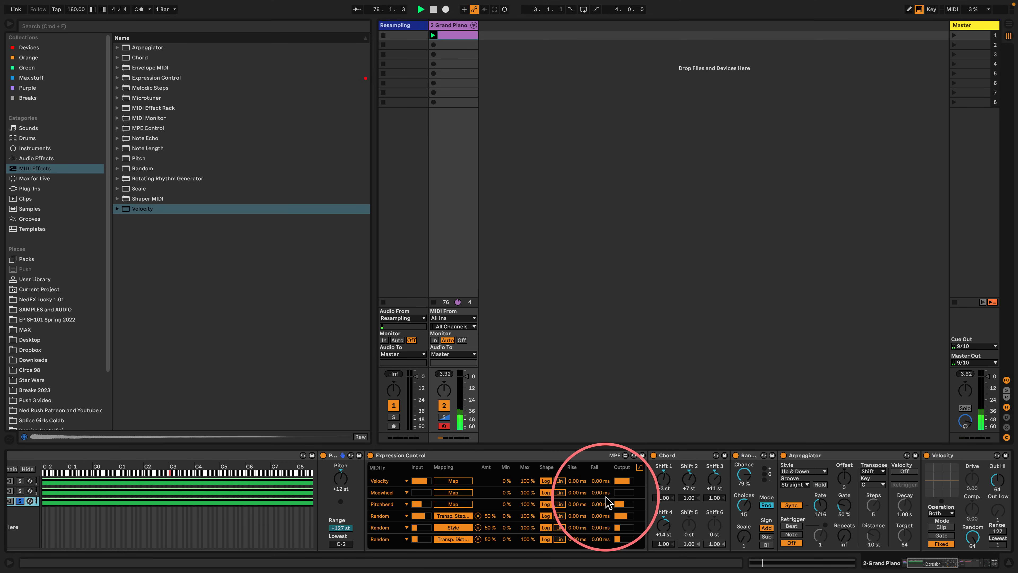
pyautogui.hscroll(7, 606, 498)
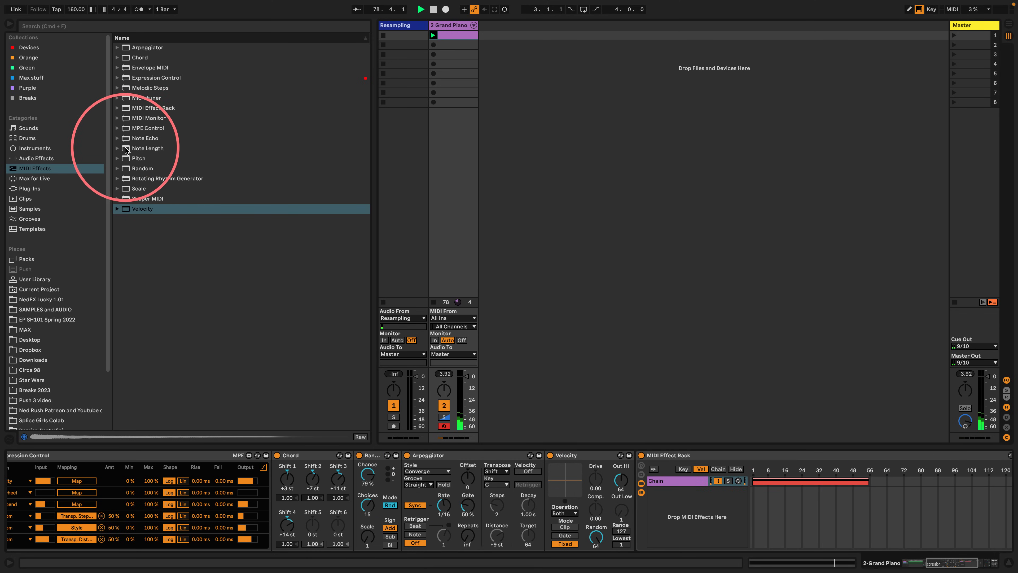
pyautogui.moveTo(126, 153); pyautogui.dragTo(636, 485)
# Insert Expression Control after the Lead chain's nested rack and map its Random source to Note Length's Length
pyautogui.hscroll(-5, 566, 518)
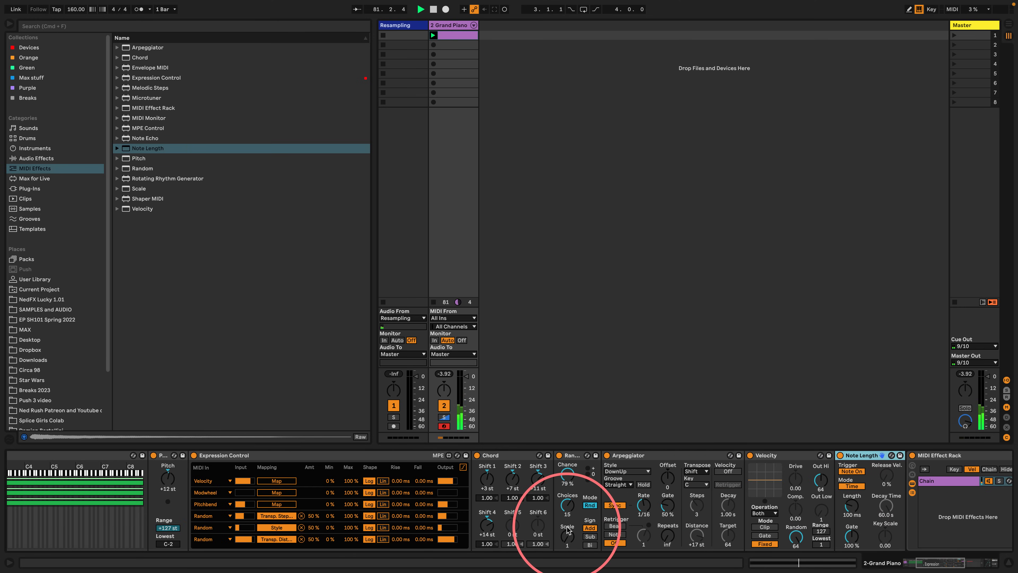
pyautogui.hscroll(1, 556, 517)
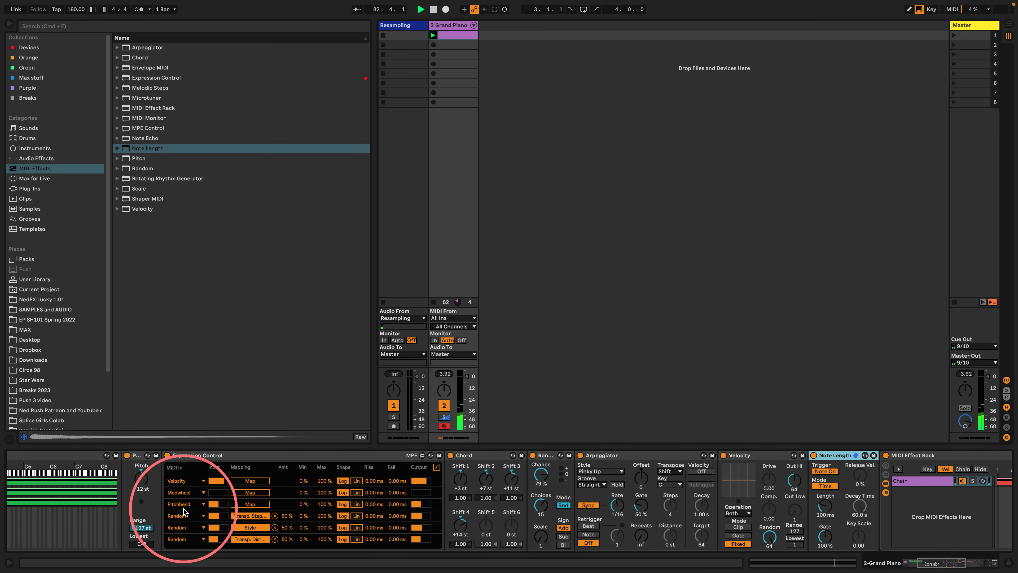
pyautogui.hscroll(5, 503, 497)
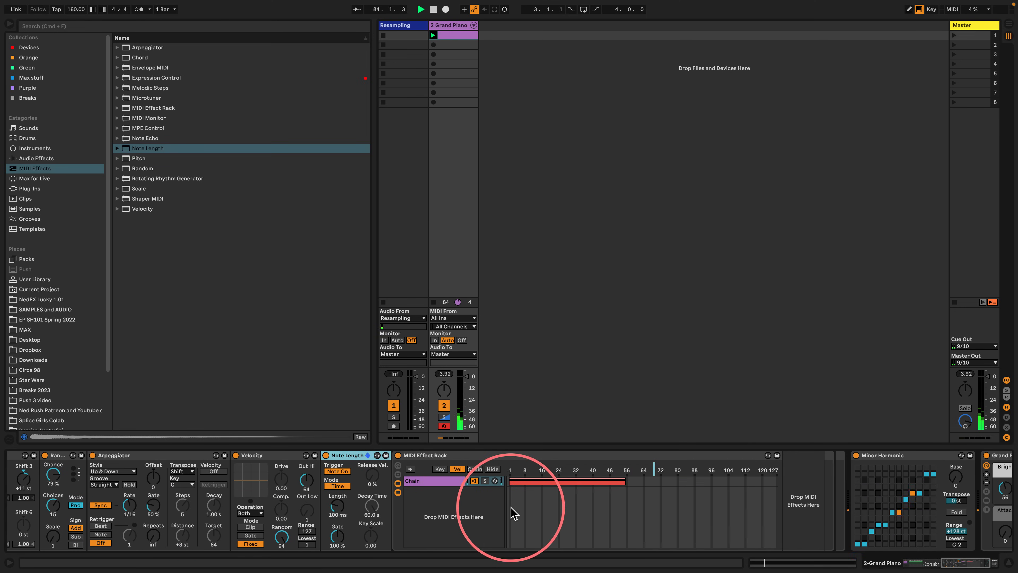
pyautogui.moveTo(151, 77); pyautogui.dragTo(834, 469)
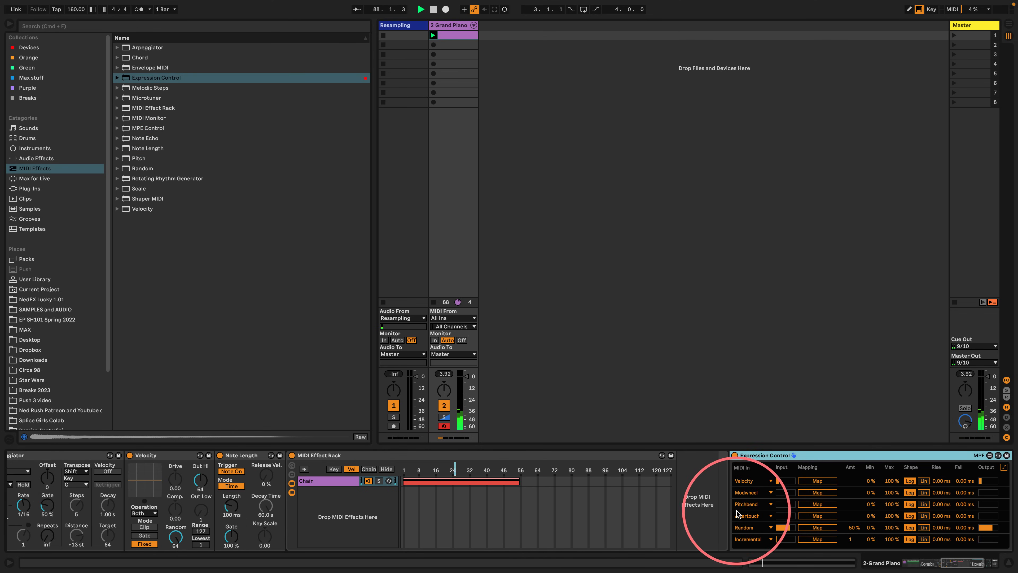
pyautogui.click(809, 529)
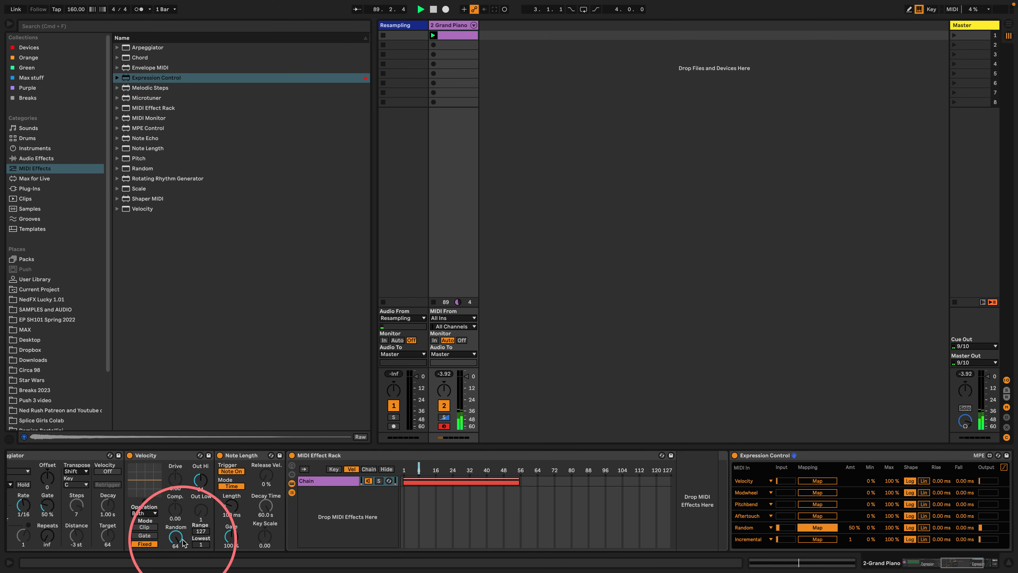
pyautogui.click(231, 506)
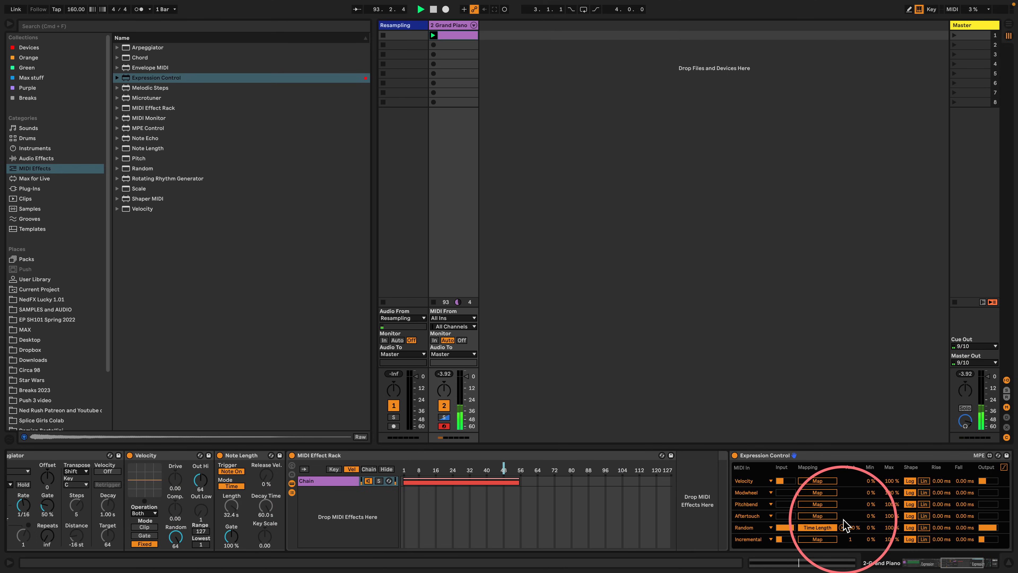
# Widen the nested Lead rack's velocity zone to about 80 and try adjusting the Arpeggiator's Rate
pyautogui.moveTo(520, 481); pyautogui.dragTo(569, 489)
pyautogui.hscroll(-10, 433, 521)
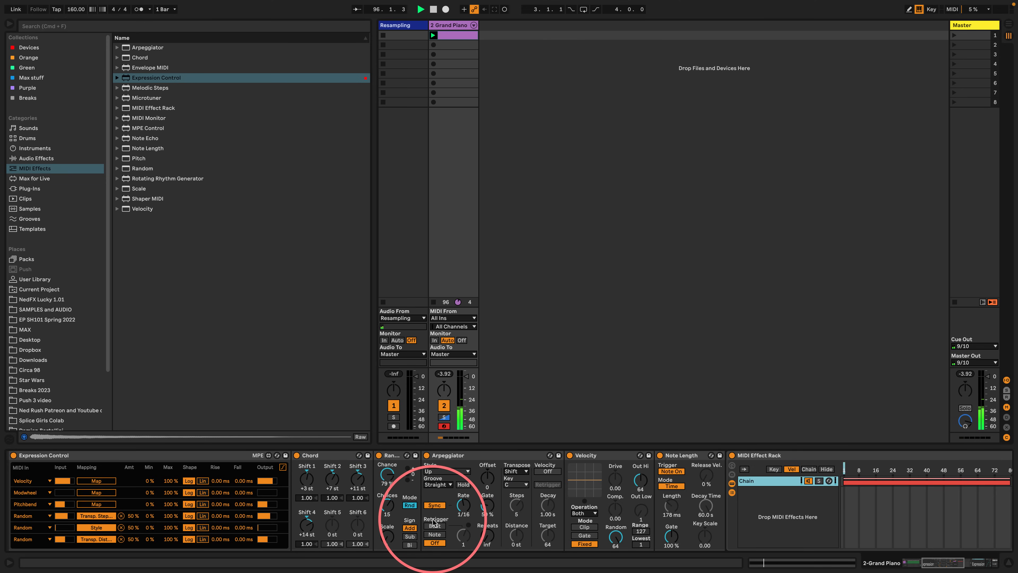
pyautogui.moveTo(464, 504); pyautogui.dragTo(465, 496)
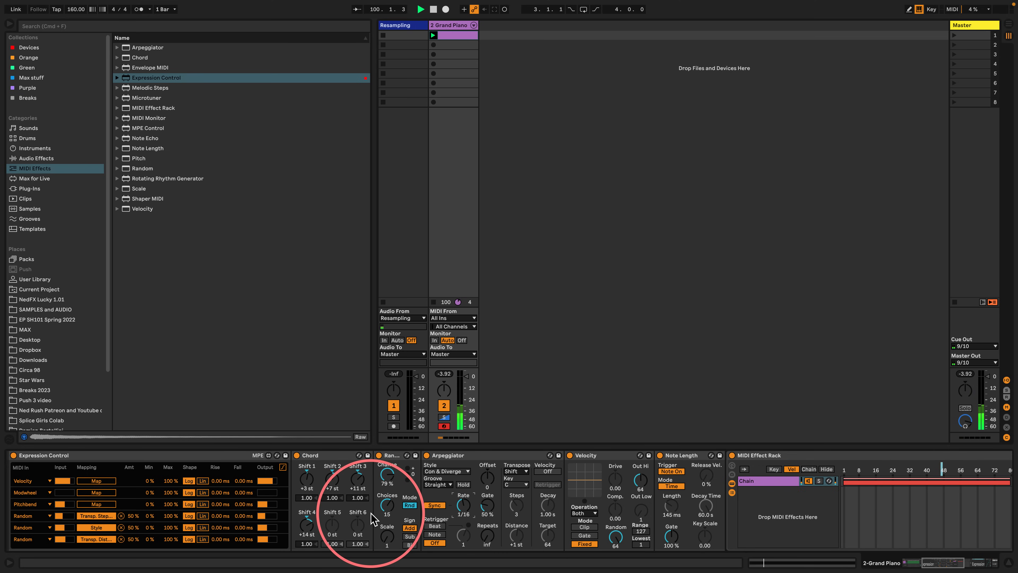
# Turn off solo on the Lead chain so that all three chains play together
pyautogui.hscroll(-15, 373, 518)
pyautogui.click(105, 501)
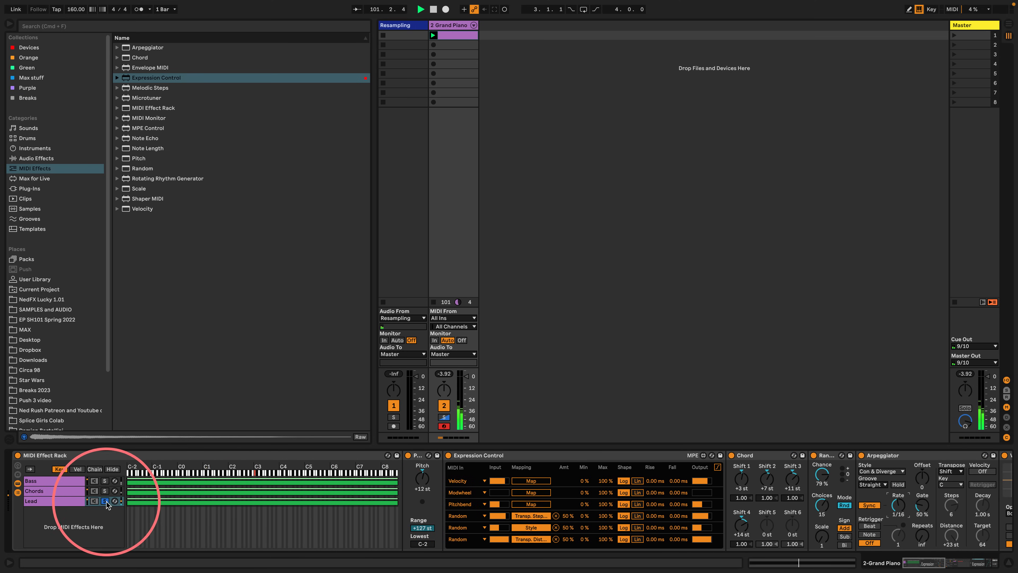
pyautogui.click(105, 500)
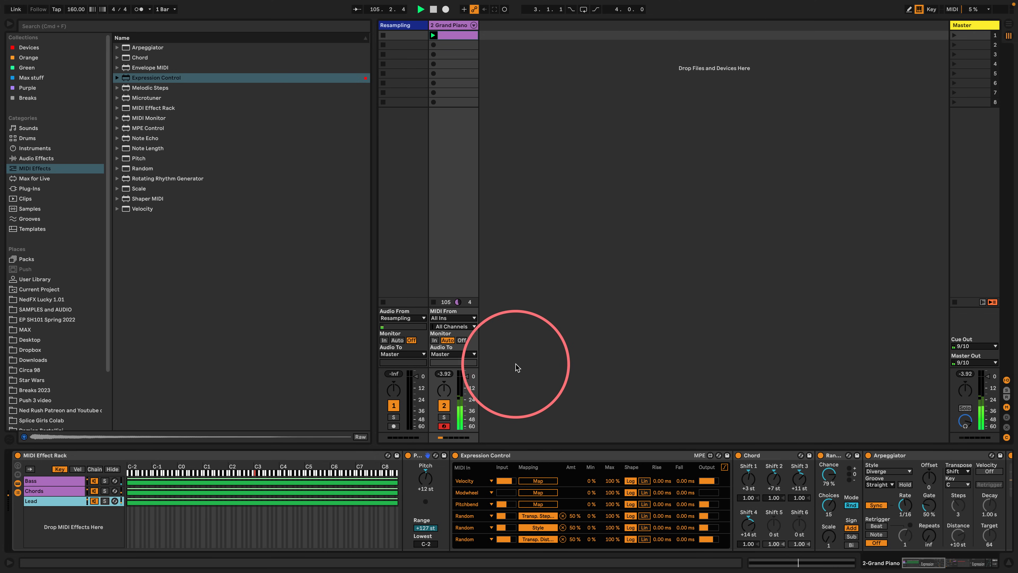
# Insert another Expression Control before Chord in the Chords chain
pyautogui.click(35, 492)
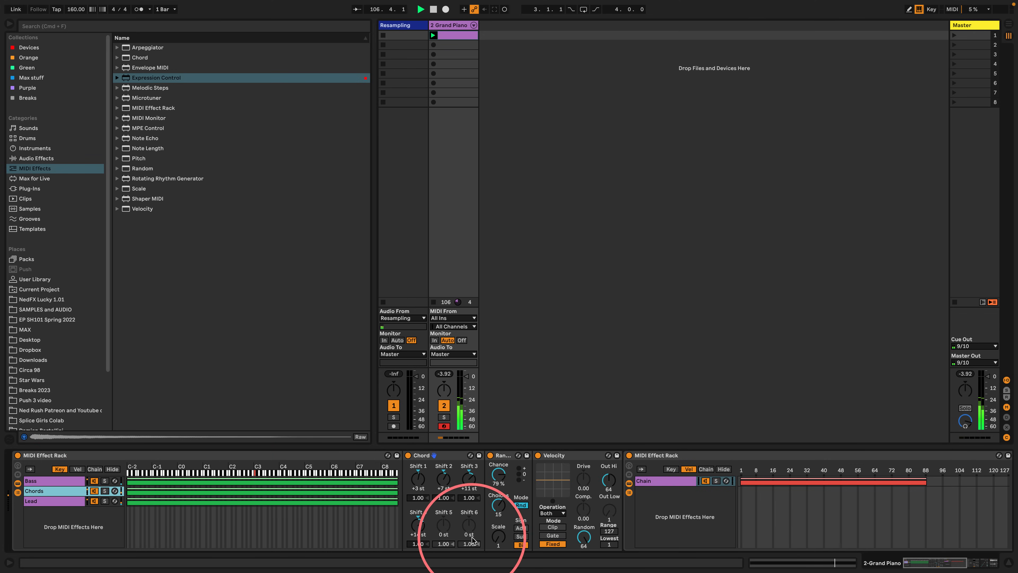
pyautogui.hscroll(6, 529, 501)
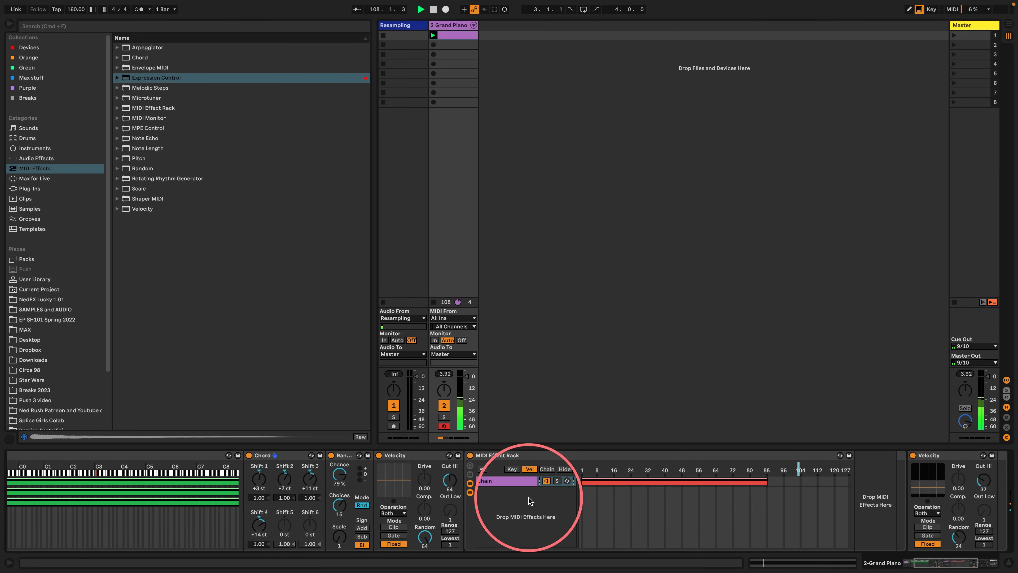
pyautogui.hscroll(3, 529, 501)
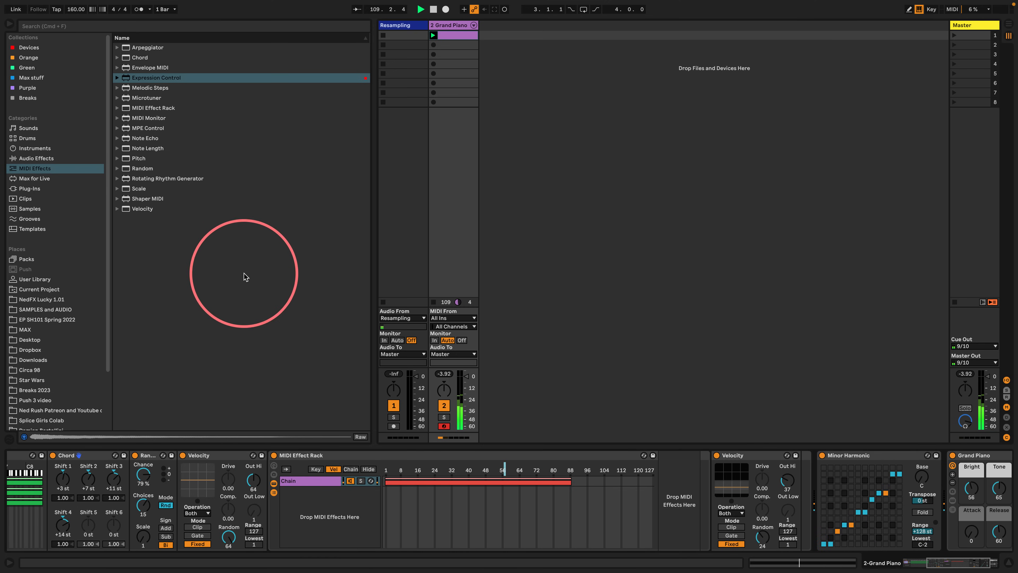
pyautogui.moveTo(140, 78); pyautogui.dragTo(49, 485)
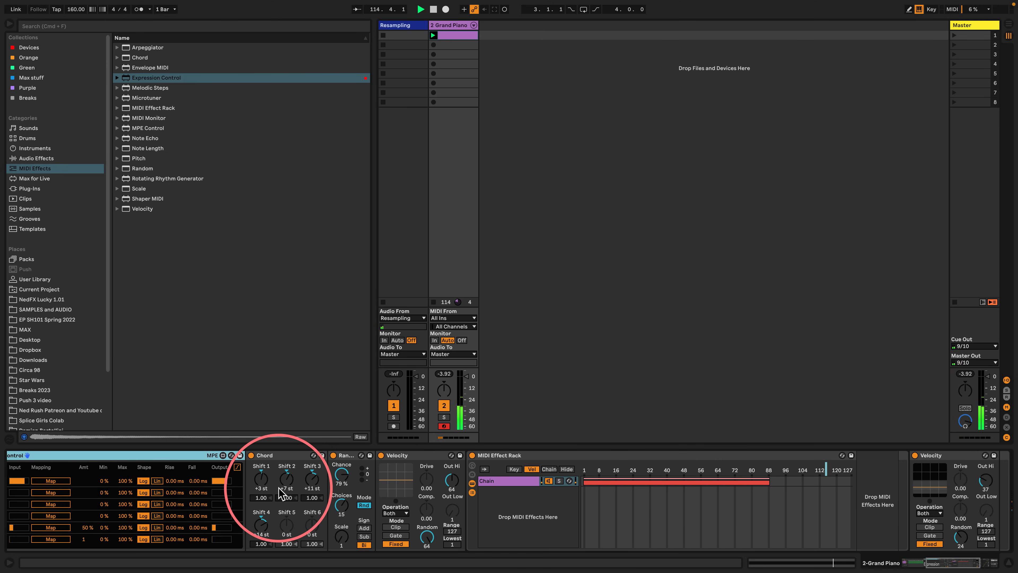
# Insert Note Length after Velocity in the Chords chain and map Expression Control's Random source to its Length
pyautogui.moveTo(120, 148); pyautogui.dragTo(453, 481)
pyautogui.hscroll(-10, 400, 485)
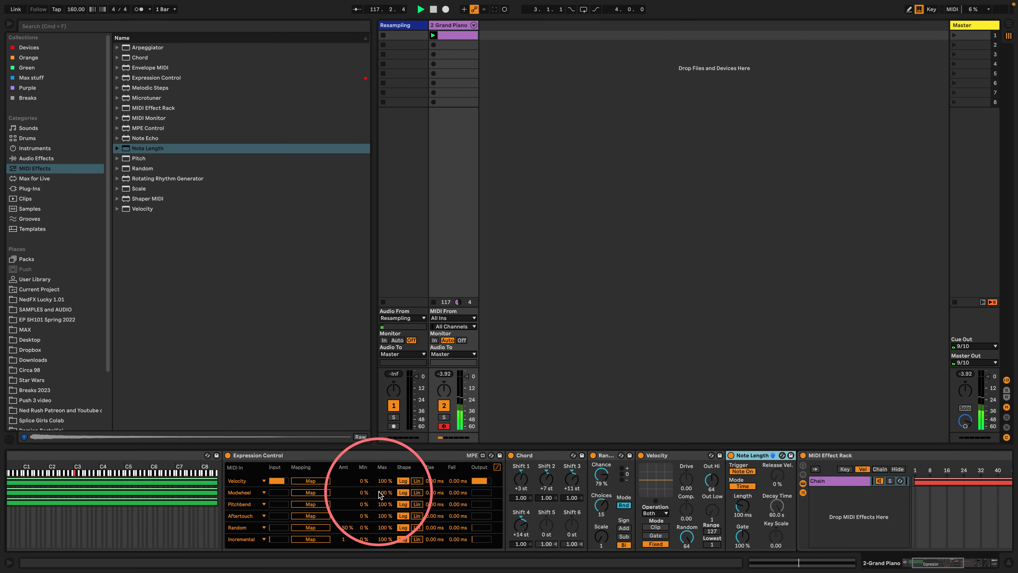
pyautogui.click(737, 513)
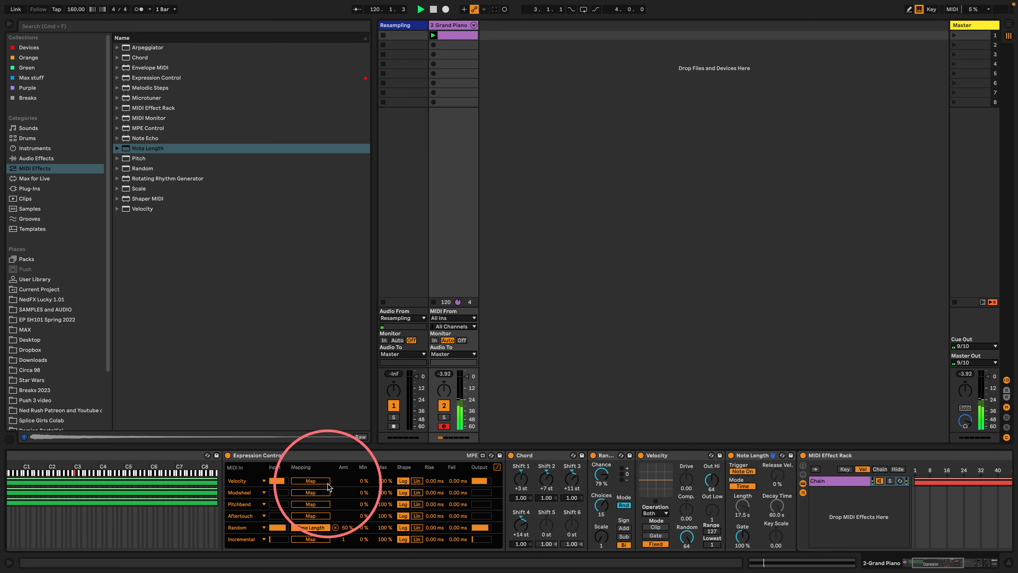
pyautogui.hscroll(6, 328, 484)
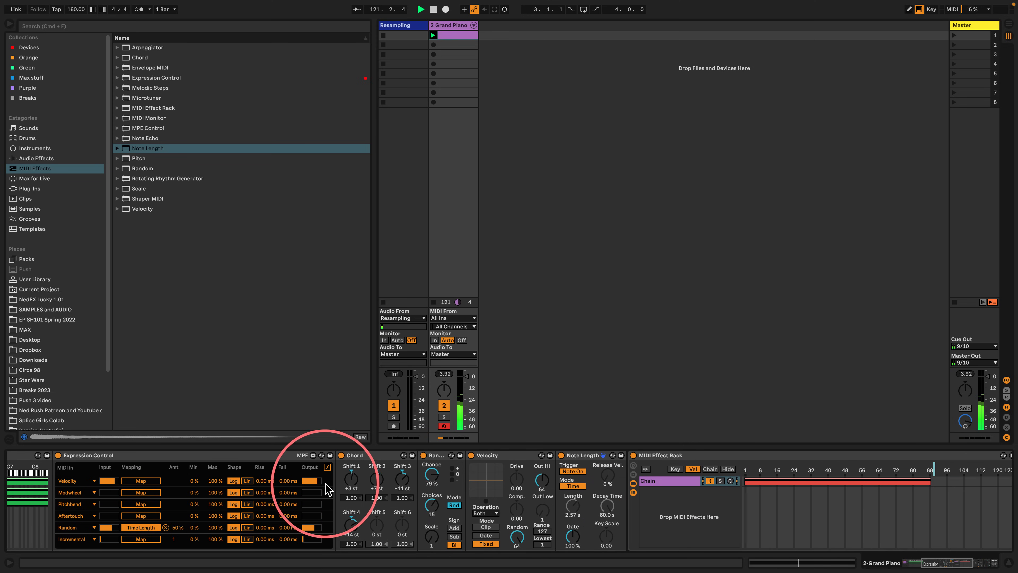
# Insert Note Length after Velocity in the Bass chain
pyautogui.hscroll(-13, 325, 483)
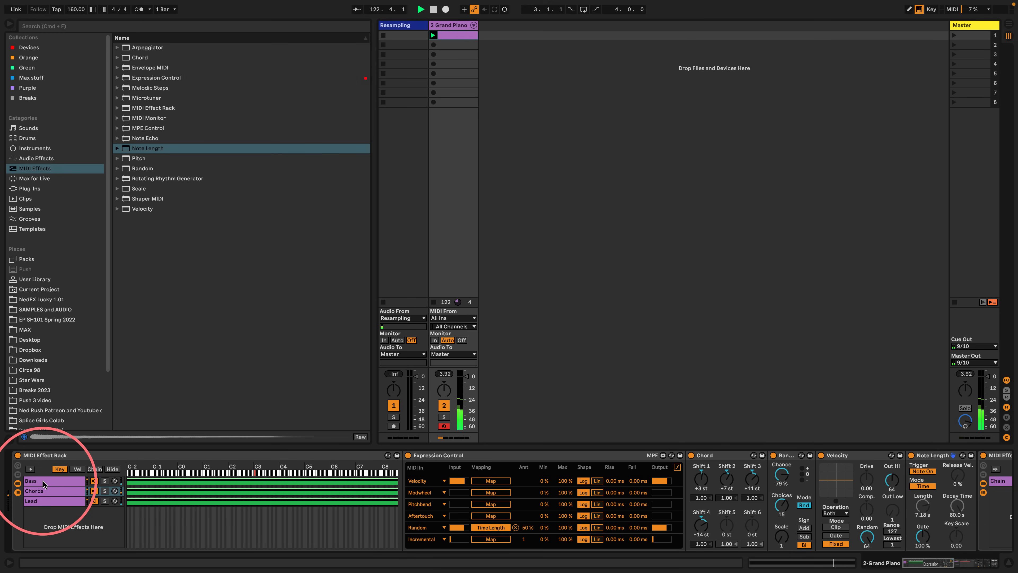
pyautogui.click(43, 484)
pyautogui.hscroll(10, 487, 481)
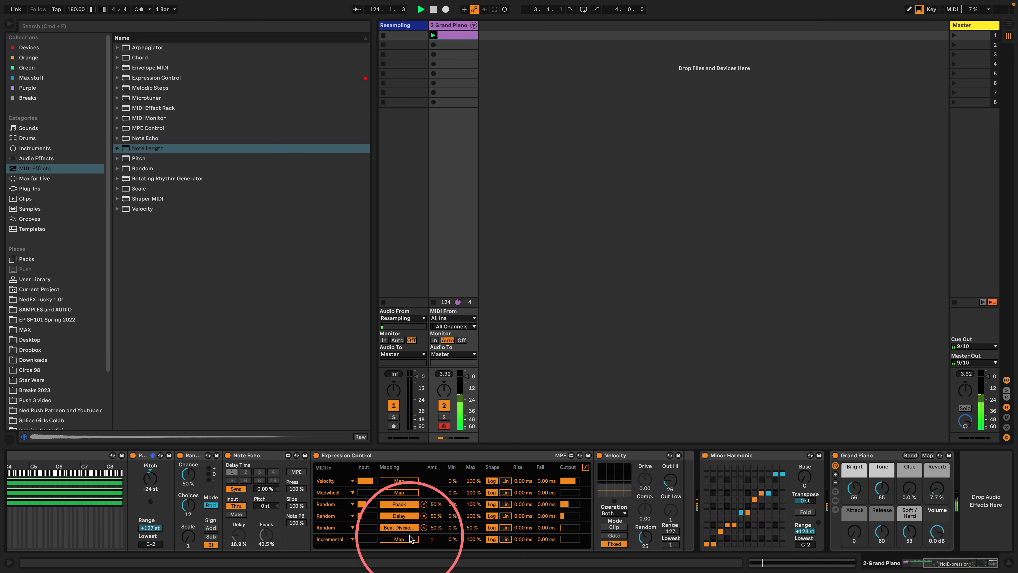
pyautogui.moveTo(125, 148); pyautogui.dragTo(682, 471)
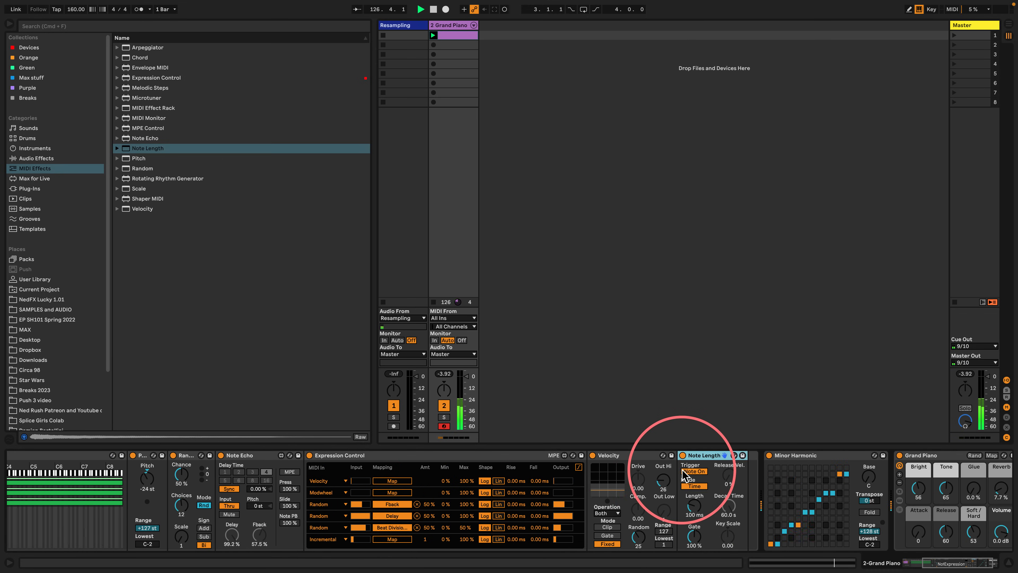
# Change the Incremental source in the Bass chain's Expression Control to Random and map it to Note Length's Length
pyautogui.click(326, 540)
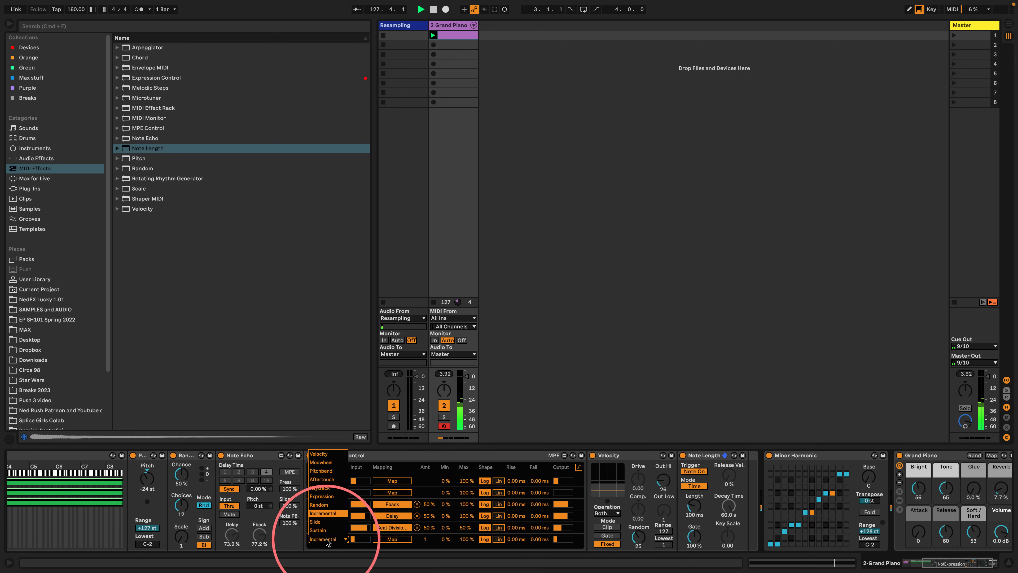
pyautogui.click(319, 504)
pyautogui.click(695, 509)
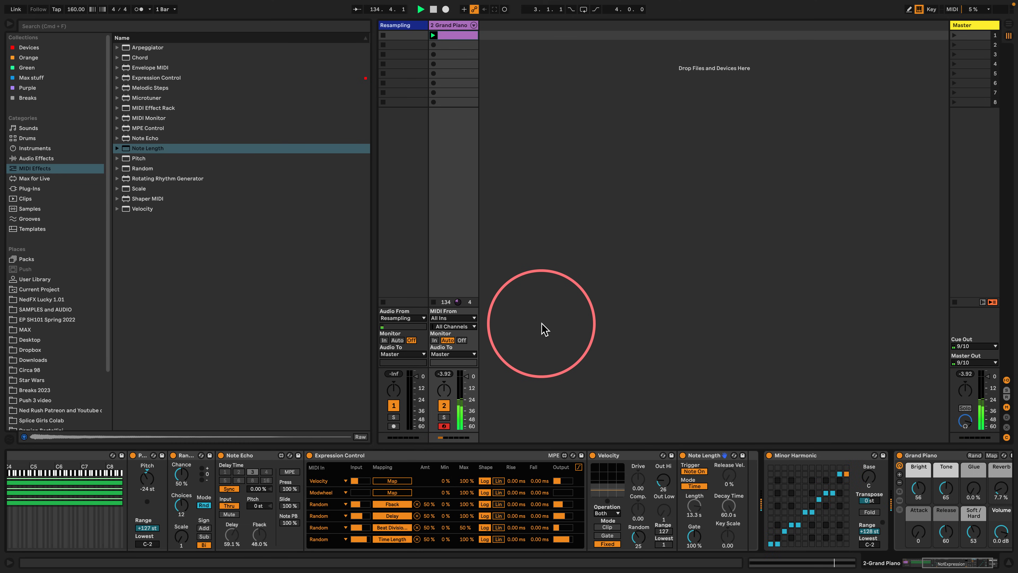
# Try a 1/8 rate on the Lead chain's Arpeggiator and return it to 1/16
pyautogui.hscroll(-10, 902, 539)
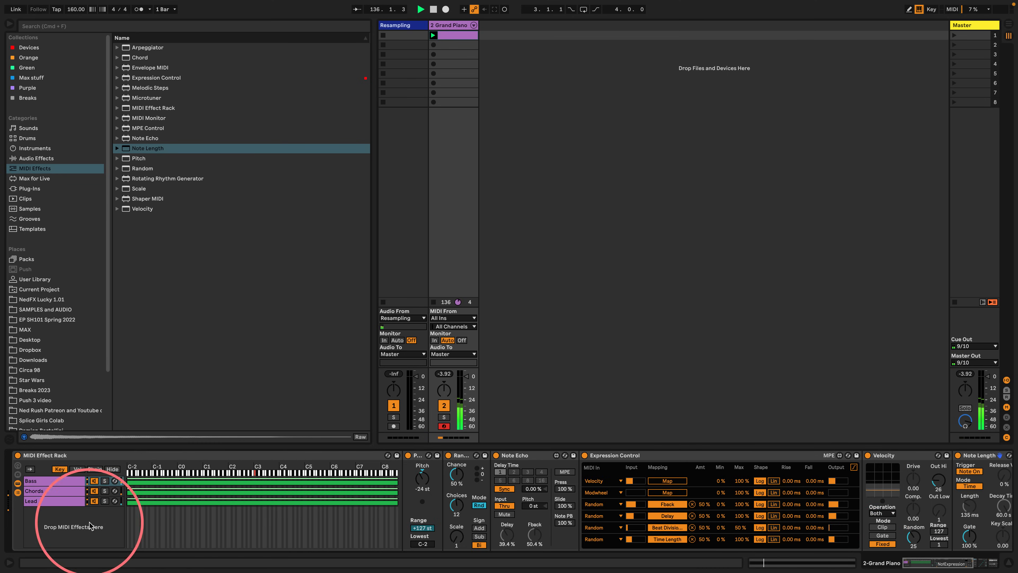
pyautogui.click(36, 493)
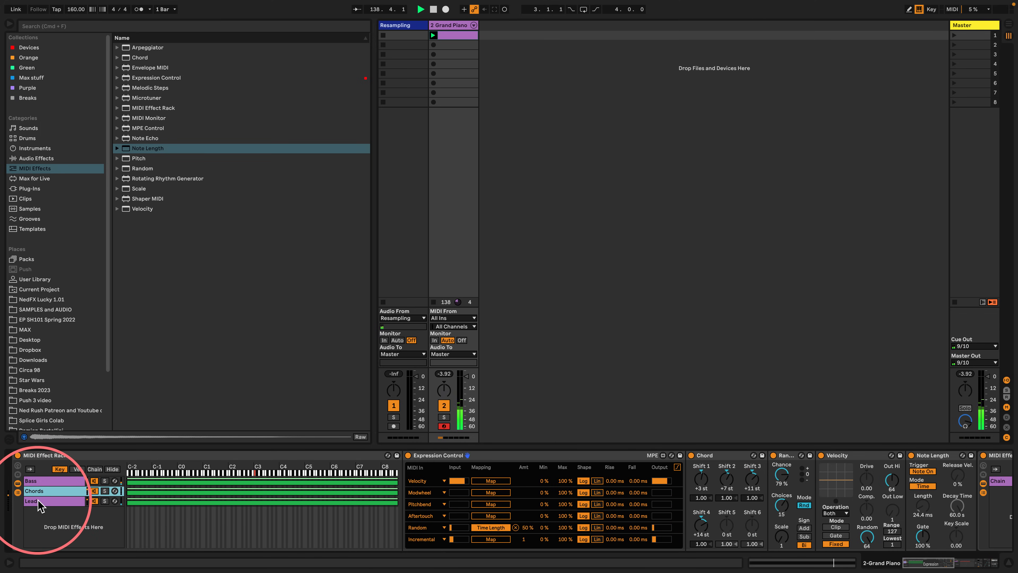
pyautogui.click(39, 502)
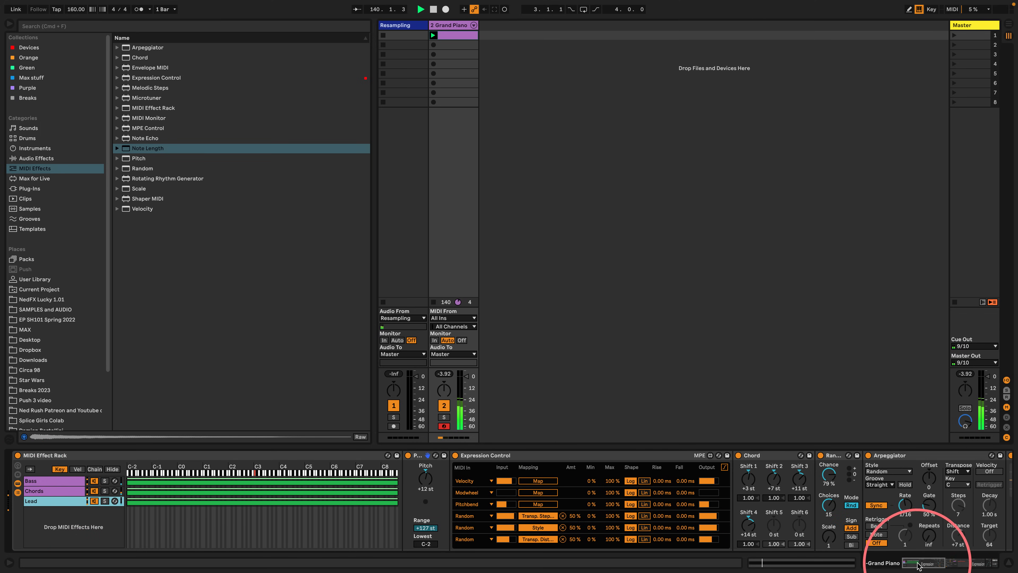
pyautogui.moveTo(918, 566); pyautogui.dragTo(936, 565)
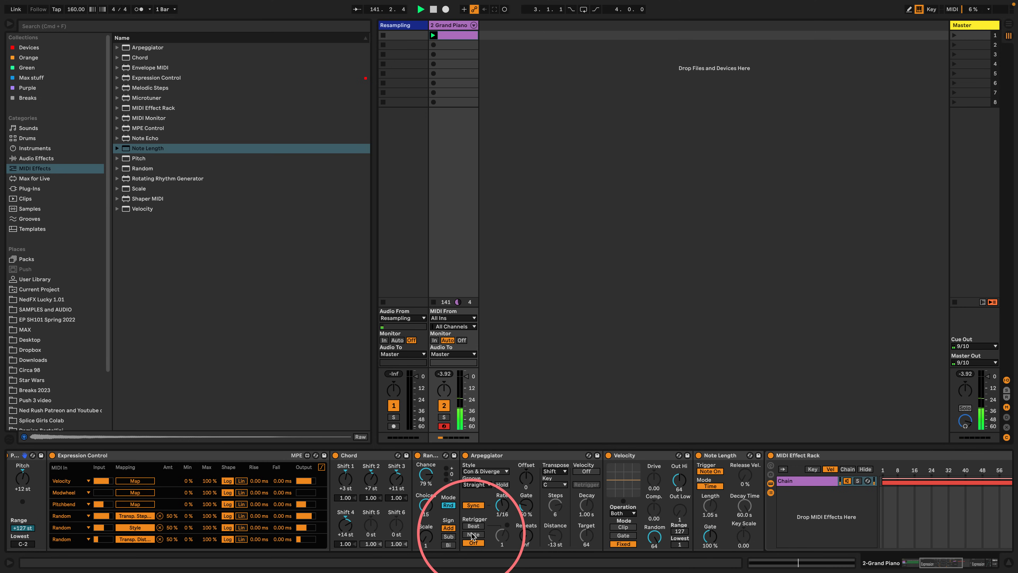
pyautogui.moveTo(490, 510); pyautogui.dragTo(490, 503)
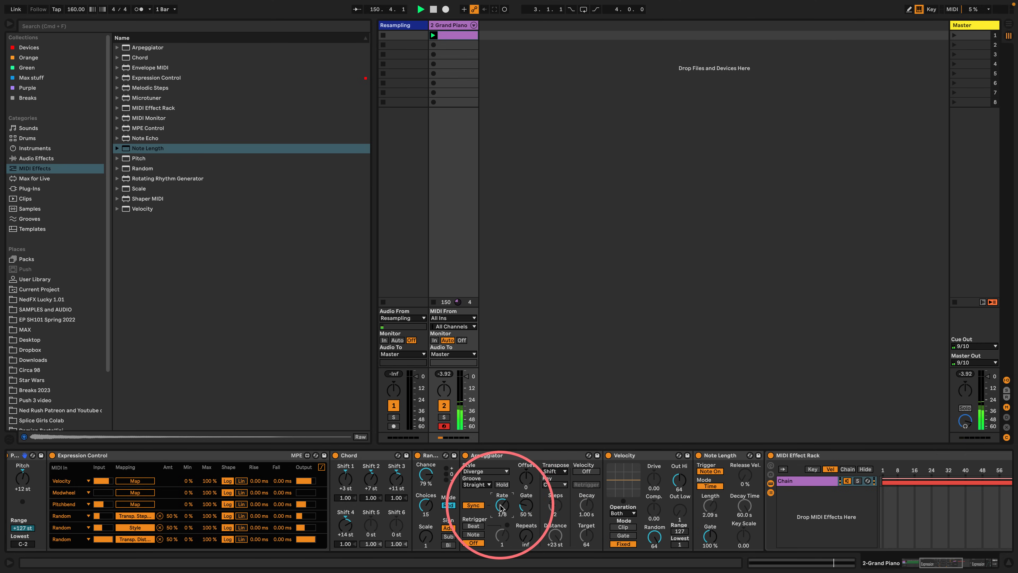
pyautogui.moveTo(499, 504); pyautogui.dragTo(499, 511)
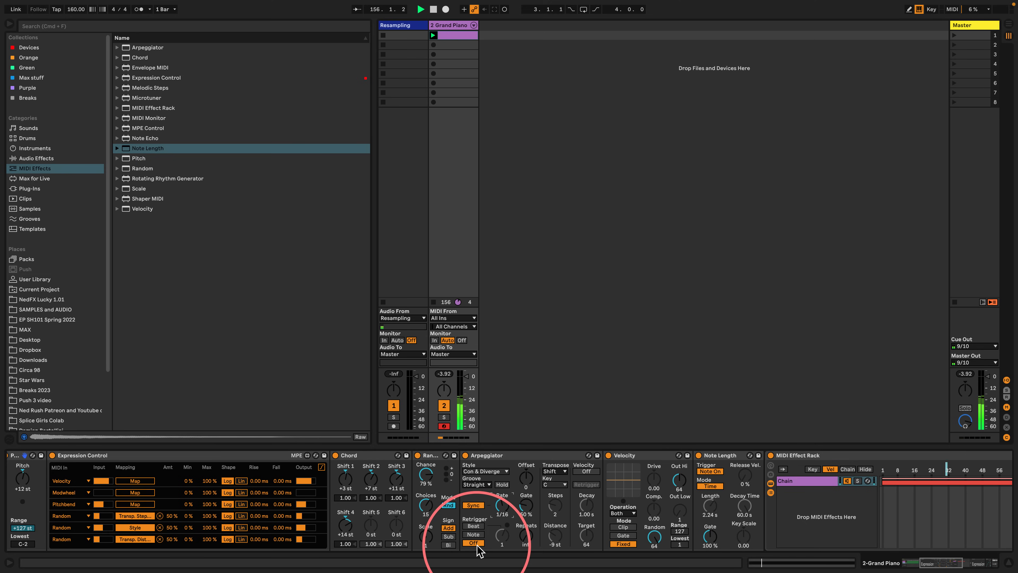
# Solo the Lead chain and set its Random Choices to 9 and Arpeggiator Rate to 1/4
pyautogui.hscroll(-10, 304, 485)
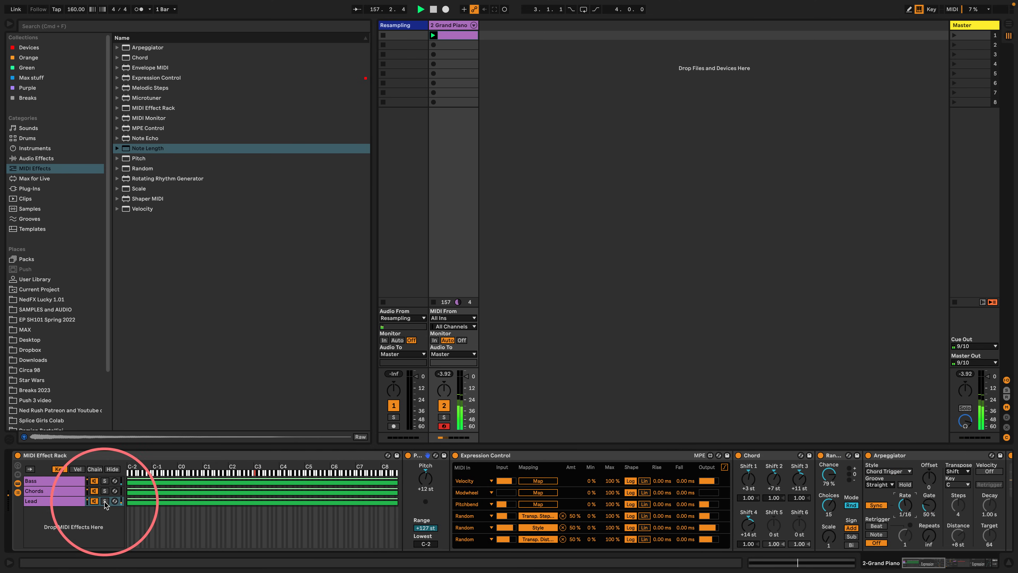
pyautogui.click(105, 501)
pyautogui.hscroll(10, 641, 473)
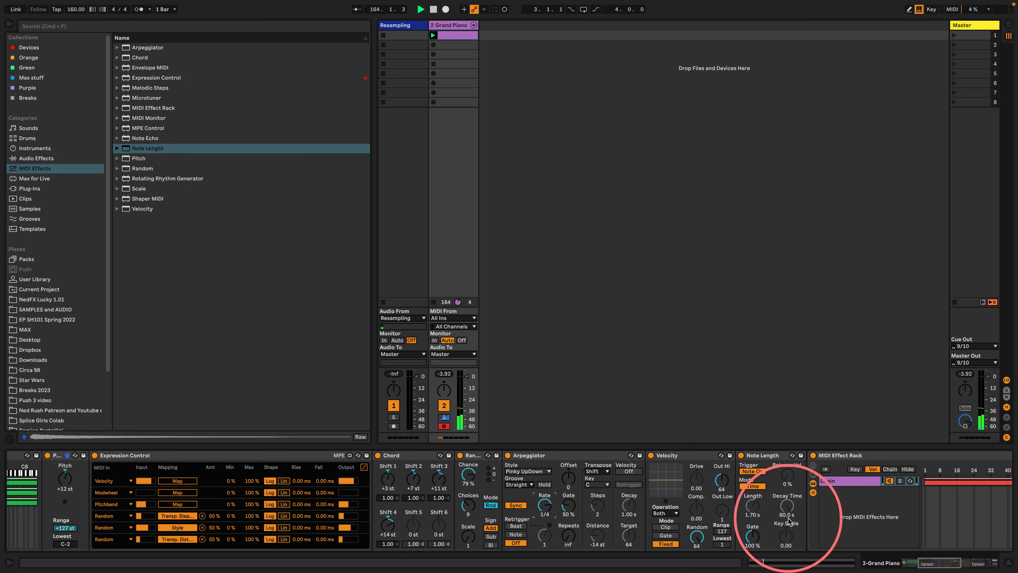
# Go to the device controlling Lead's Note Length and raise the Min of its Random-to-Time Length mapping
pyautogui.rightClick(751, 512)
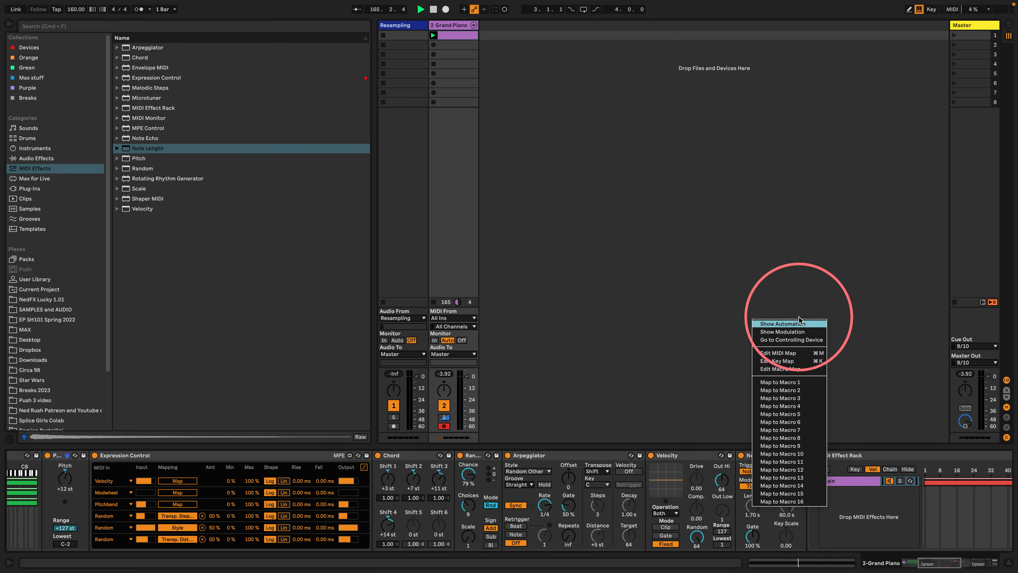
pyautogui.click(785, 339)
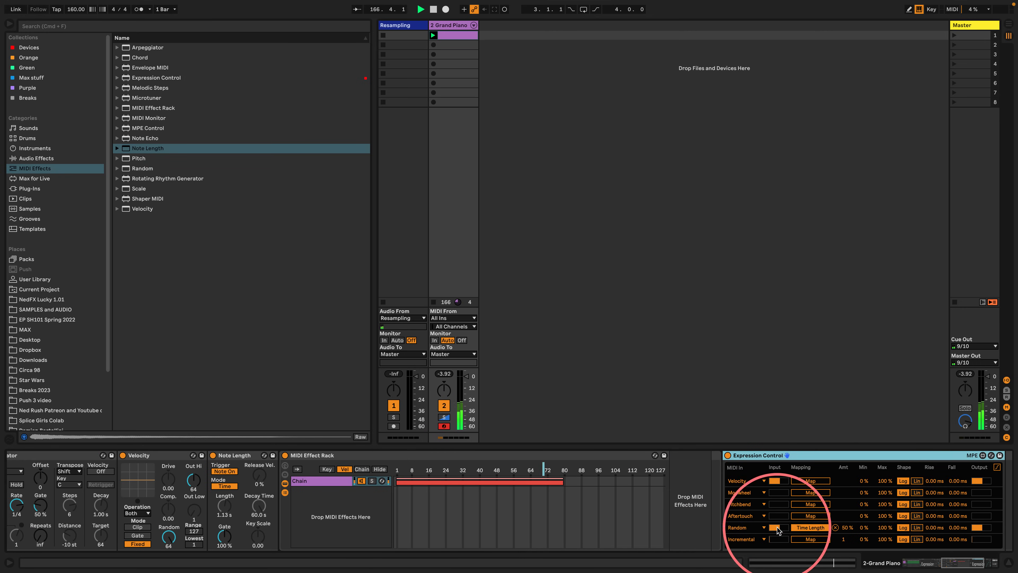
pyautogui.hscroll(8, 776, 525)
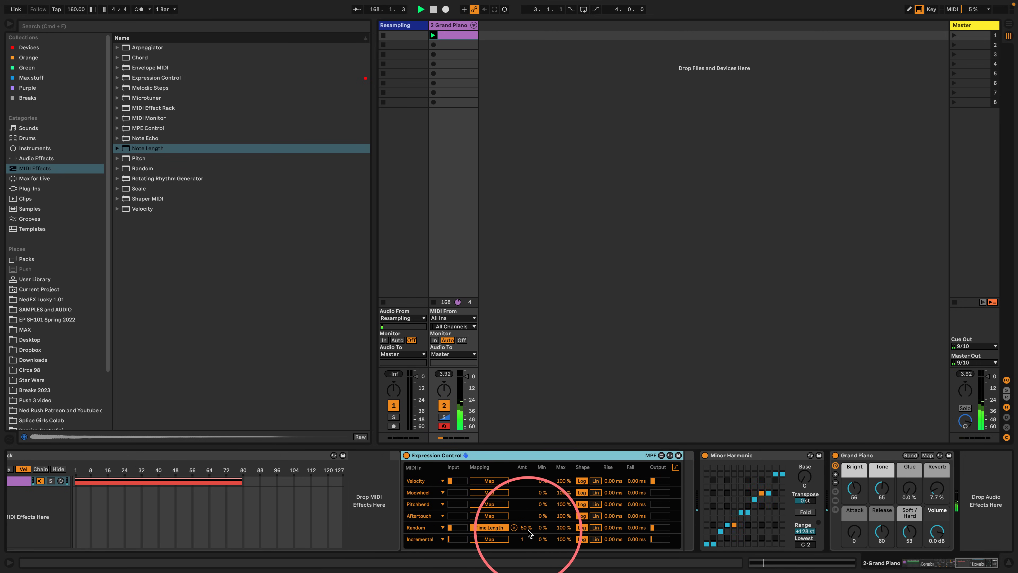
pyautogui.moveTo(539, 527); pyautogui.dragTo(538, 521)
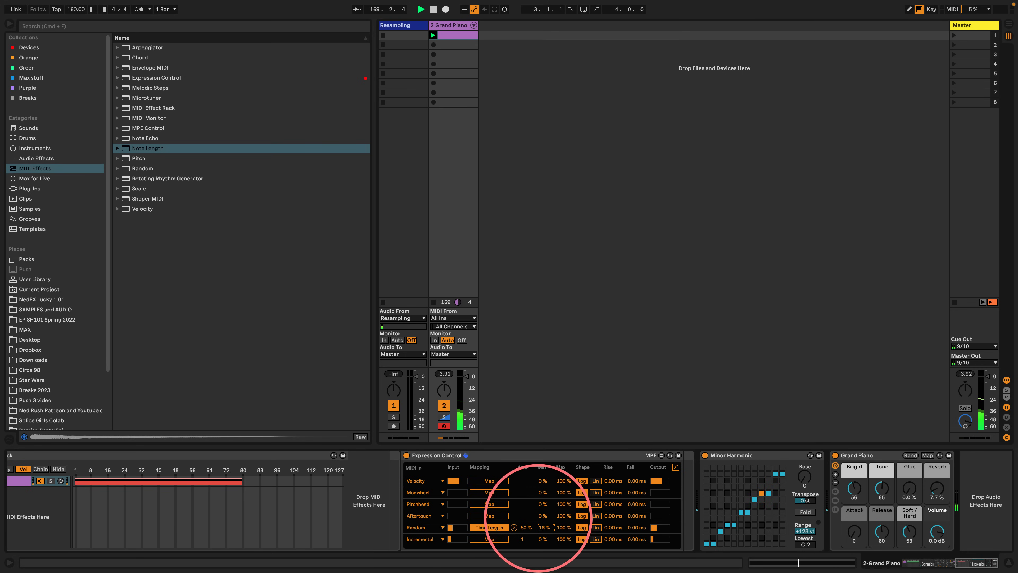
# Return the Lead Arpeggiator's rate to 1/16 and group the device into its own MIDI Effect Rack
pyautogui.hscroll(-13, 474, 513)
pyautogui.hscroll(-8, 475, 518)
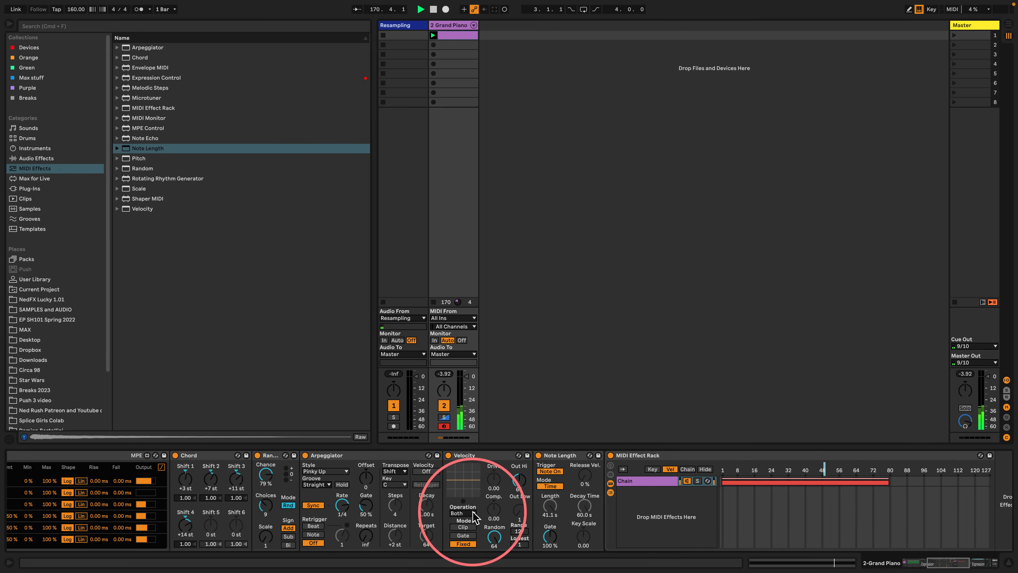
pyautogui.hscroll(2, 475, 516)
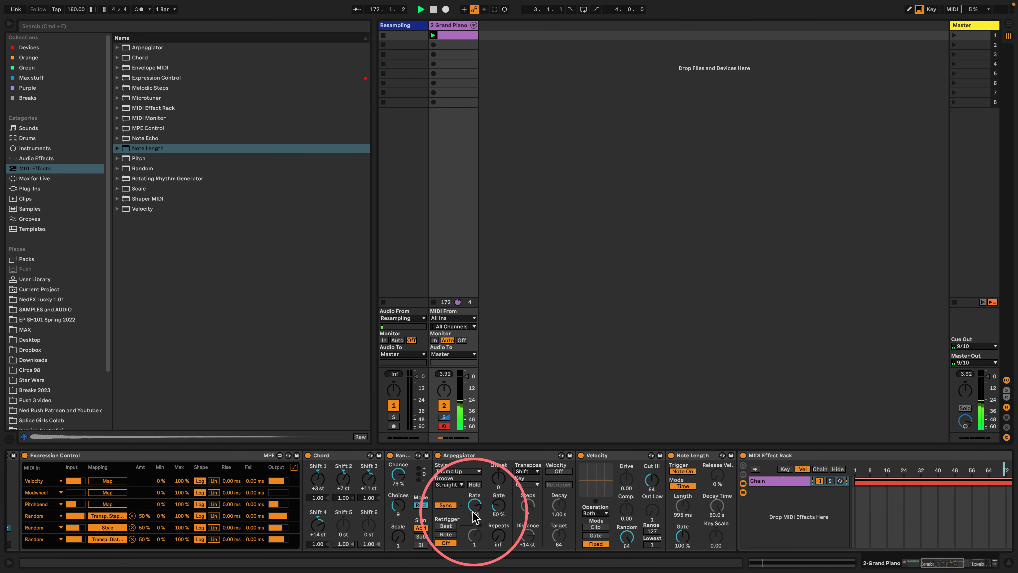
pyautogui.hscroll(2, 474, 506)
pyautogui.hscroll(-3, 461, 504)
pyautogui.hscroll(-4, 449, 505)
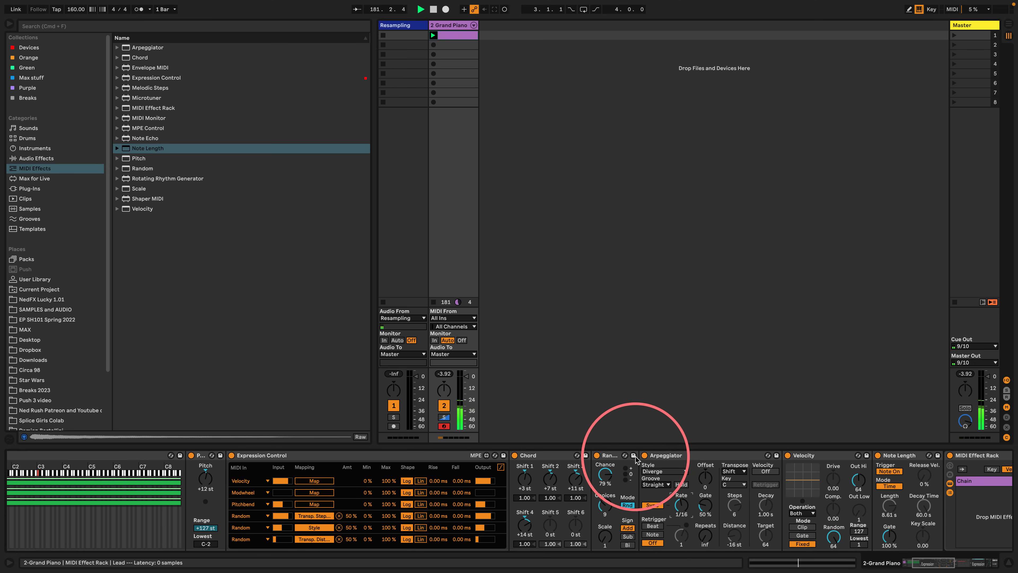
pyautogui.click(684, 455)
pyautogui.press('super+g')
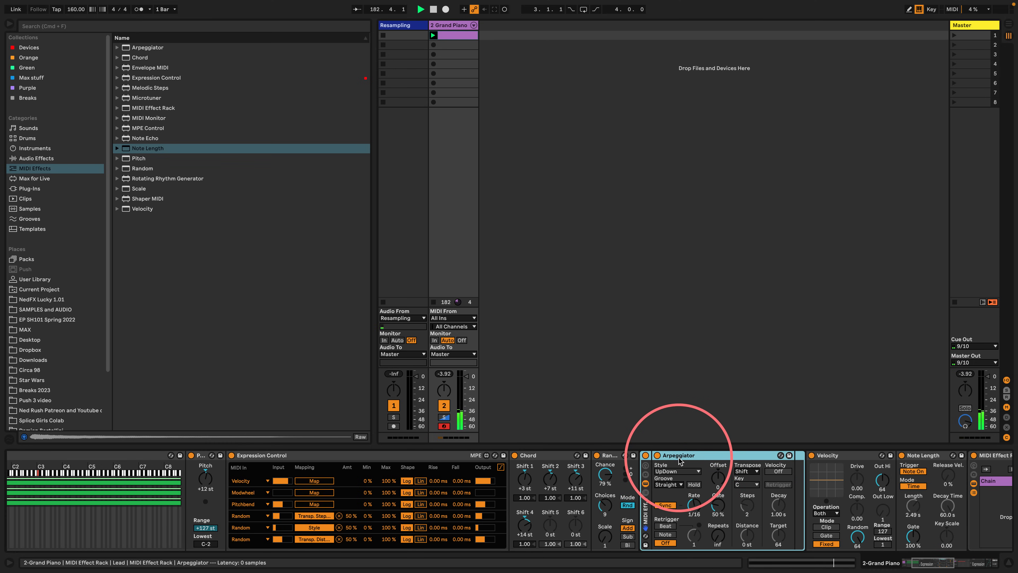
# Duplicate the Arpeggiator chain inside the new rack and solo the copy with its rate set to 1/8
pyautogui.hscroll(7, 676, 469)
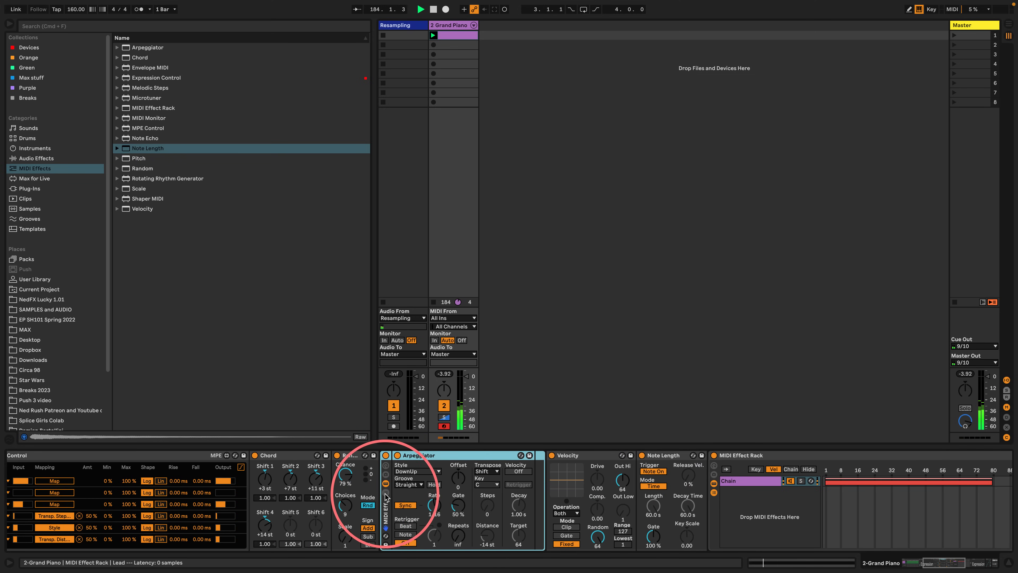
pyautogui.click(386, 492)
pyautogui.click(409, 481)
pyautogui.press('super+d')
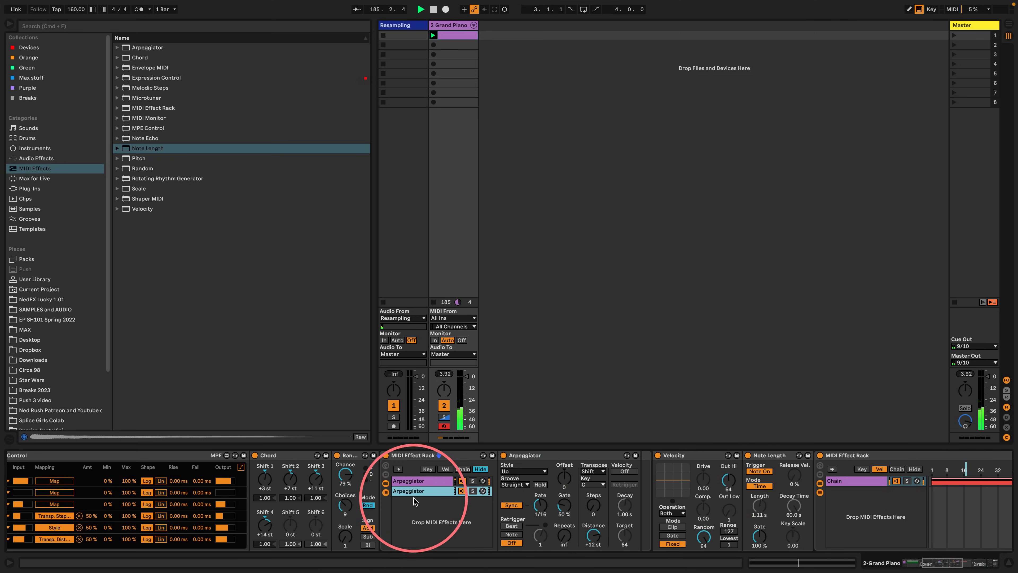
pyautogui.click(473, 491)
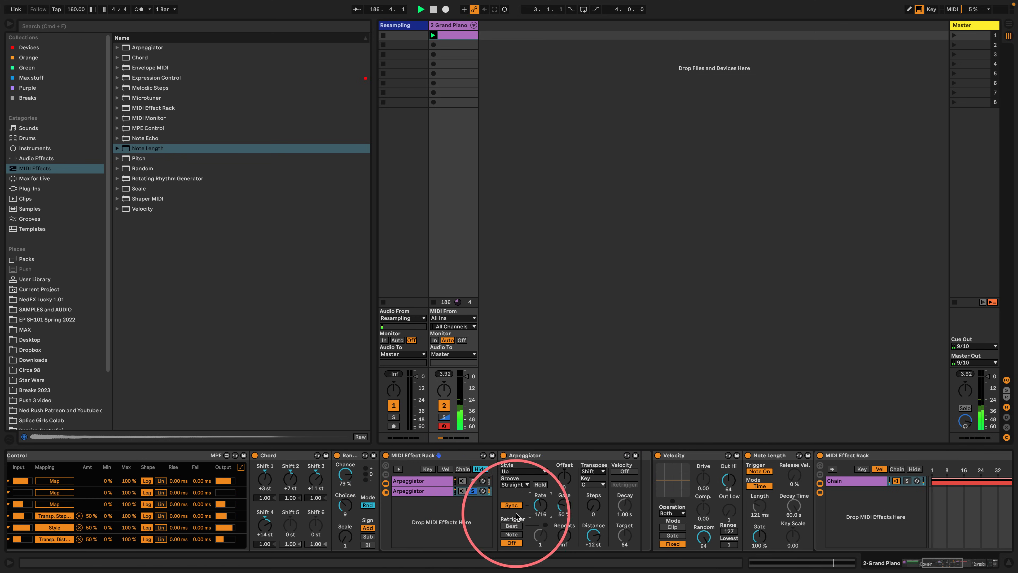
pyautogui.click(455, 528)
# Duplicate the 1/8 Arpeggiator chain and set the third chain's rate to 1/4
pyautogui.click(421, 491)
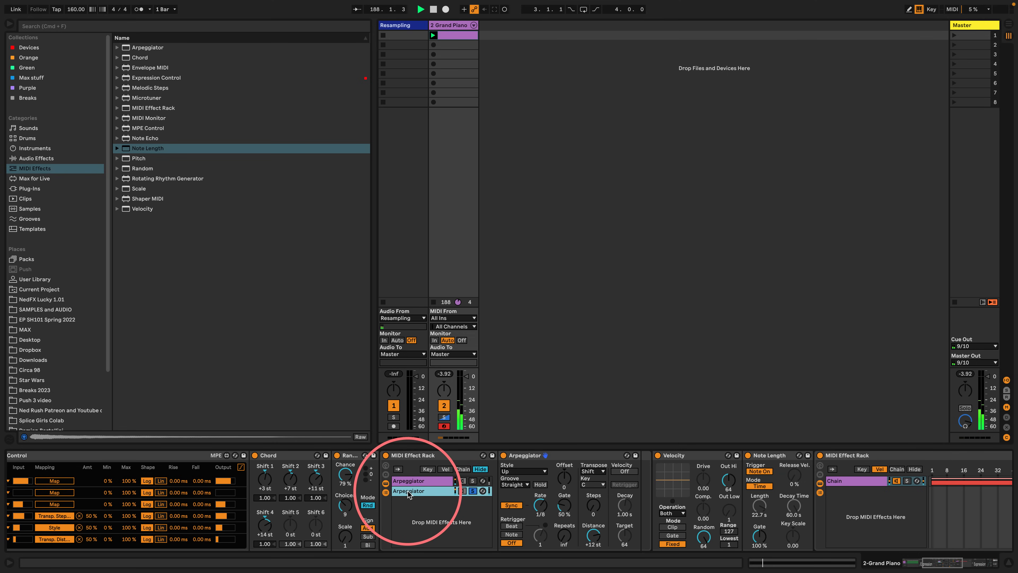
pyautogui.press('super+d')
pyautogui.click(475, 500)
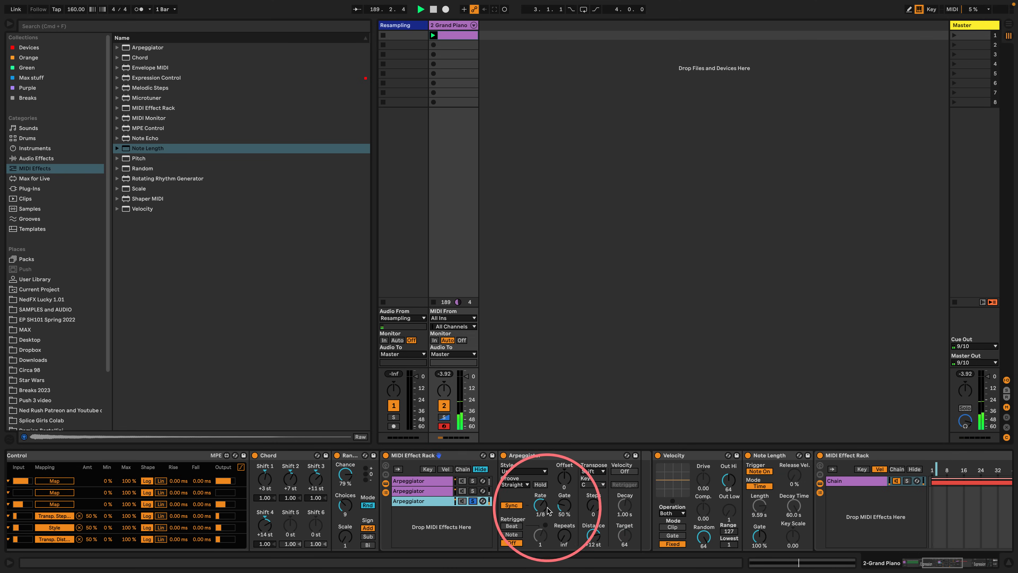
pyautogui.moveTo(543, 507); pyautogui.dragTo(541, 502)
# Distribute the velocity zones of the three Arpeggiator chains equally and insert a Velocity device before their rack
pyautogui.click(445, 469)
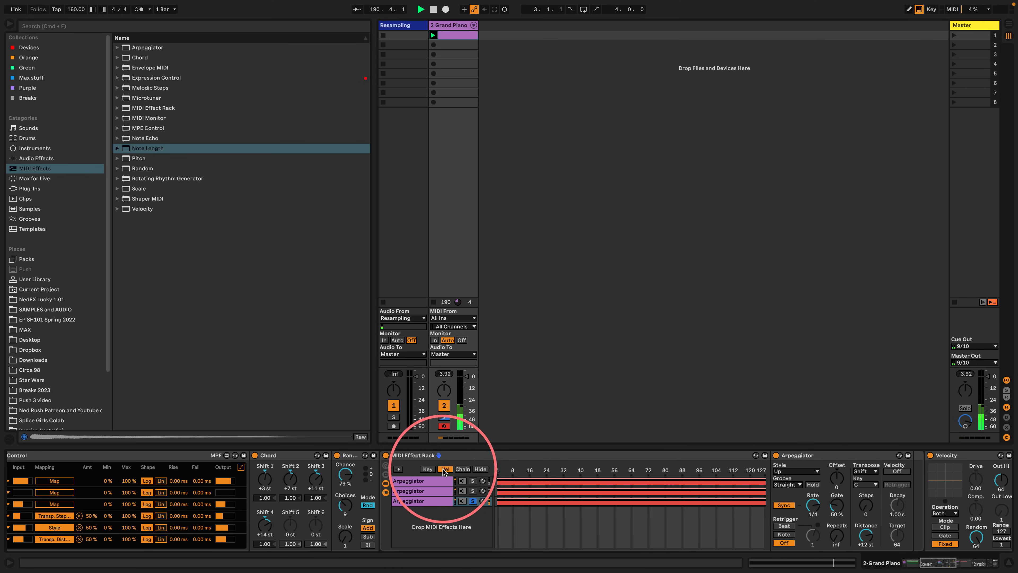
pyautogui.click(421, 480)
pyautogui.keyDown('shift'); pyautogui.click(425, 501); pyautogui.keyUp('shift')
pyautogui.rightClick(429, 500)
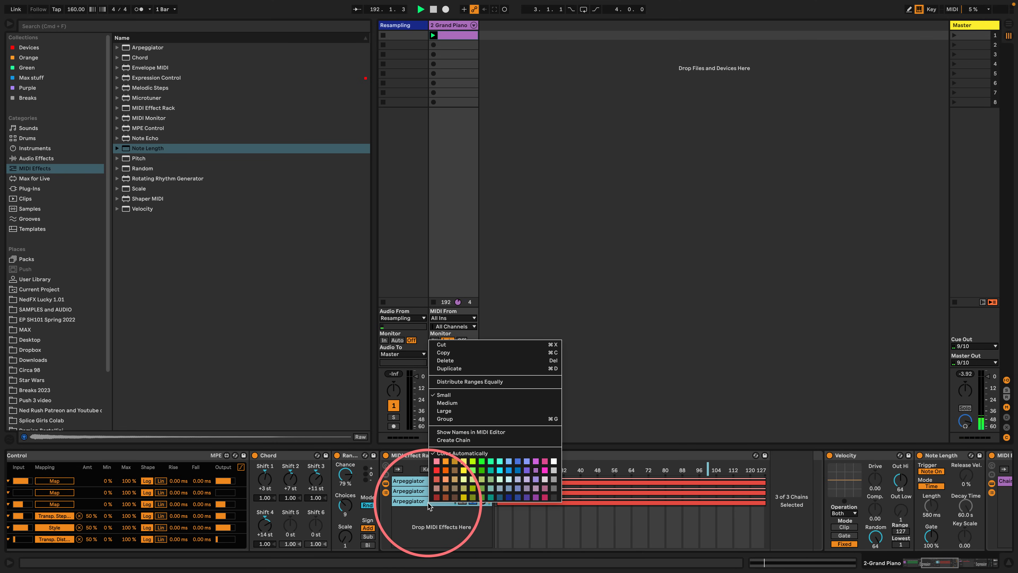
pyautogui.click(449, 382)
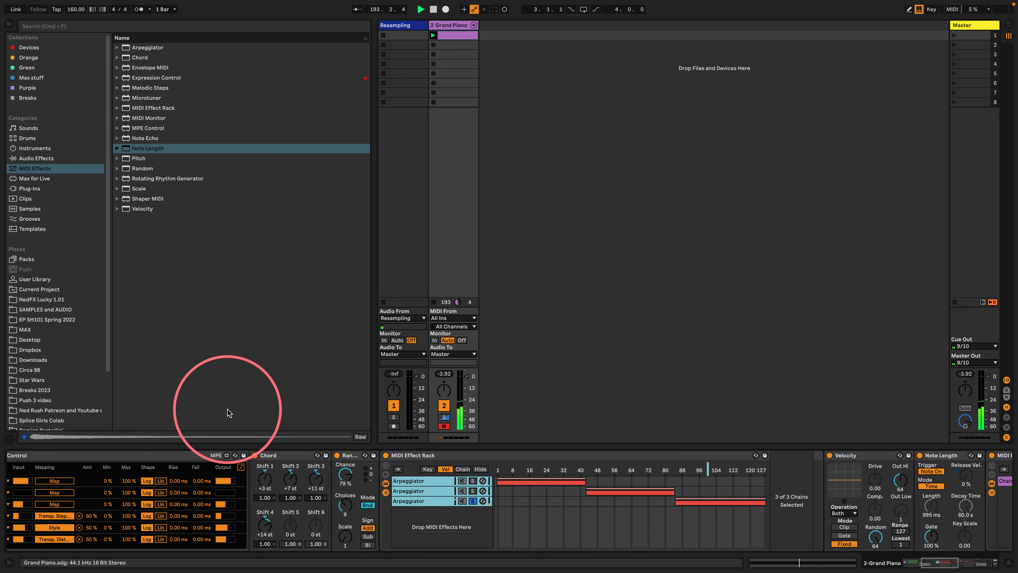
pyautogui.moveTo(126, 210); pyautogui.dragTo(377, 497)
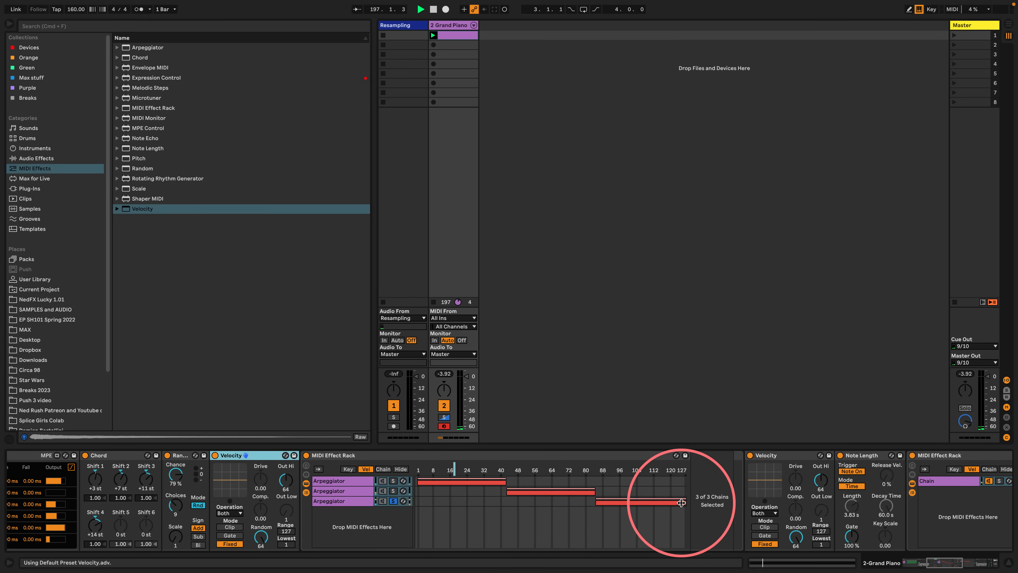
# Turn off the solos on the third Arpeggiator chain and the Lead chain
pyautogui.click(347, 500)
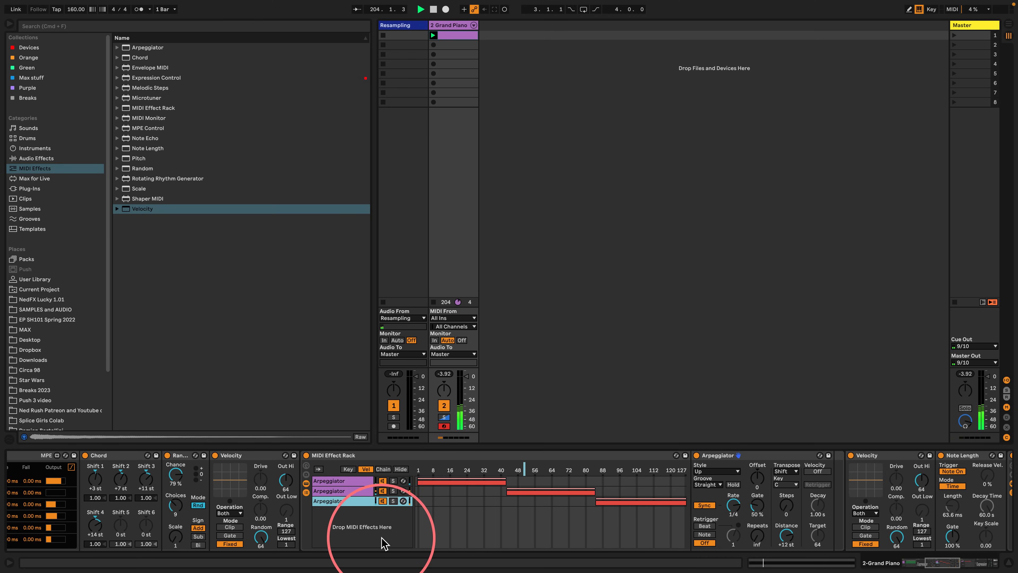
pyautogui.hscroll(-10, 384, 543)
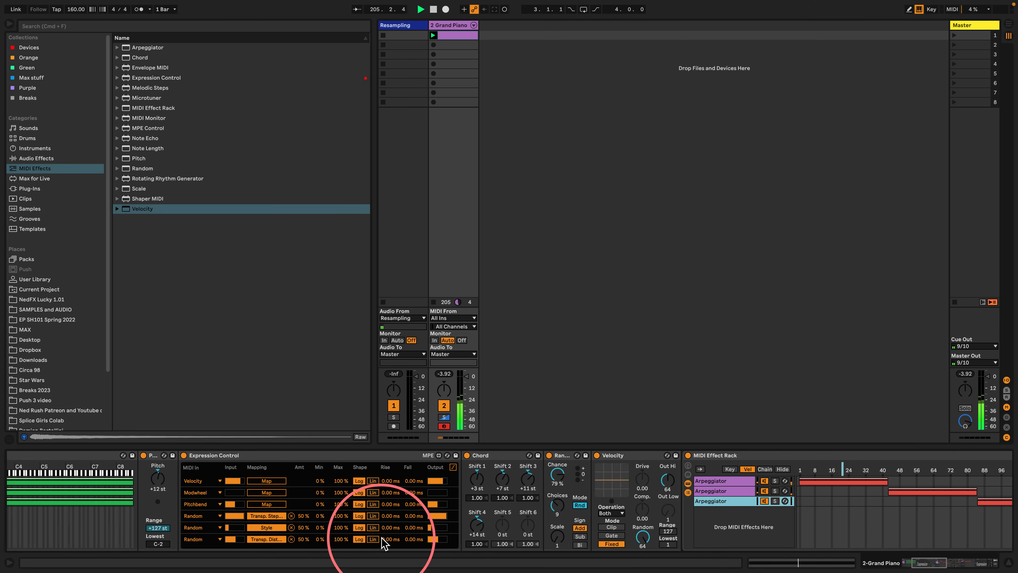
pyautogui.click(105, 500)
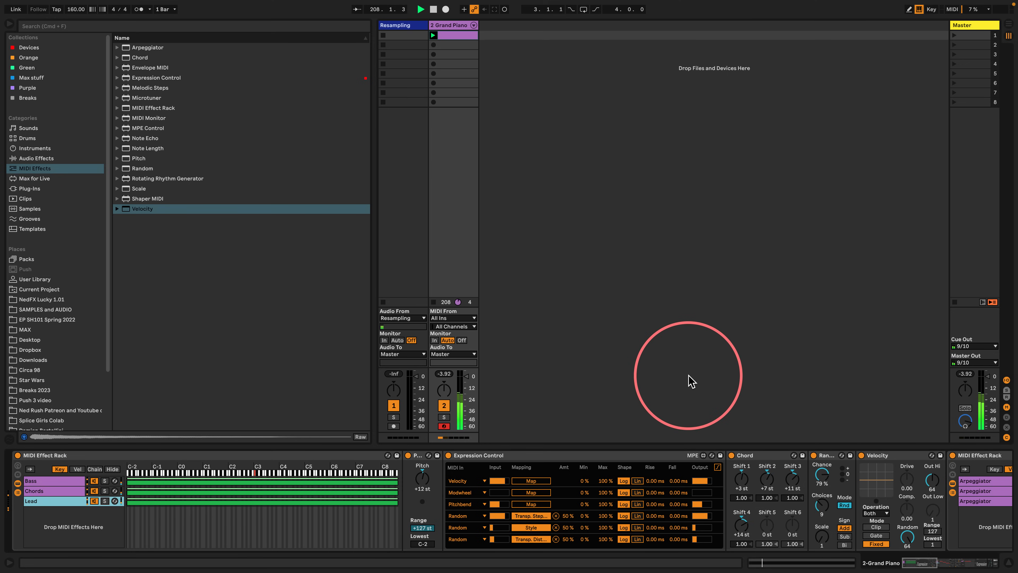
# Shorten the velocity zone of the final rack in the Lead chain so it ends at about 64
pyautogui.hscroll(10, 629, 473)
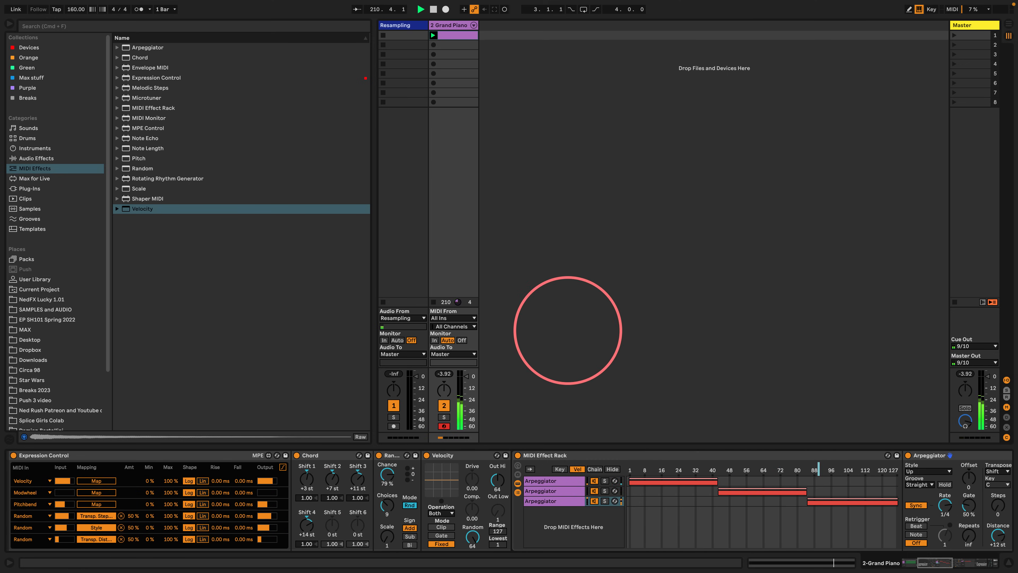
pyautogui.hscroll(10, 575, 493)
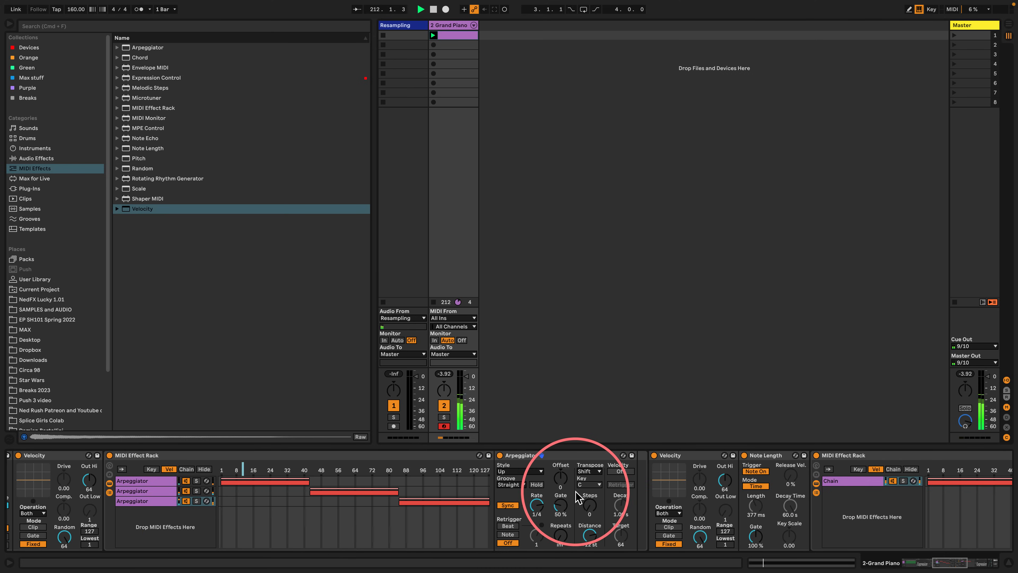
pyautogui.hscroll(10, 576, 498)
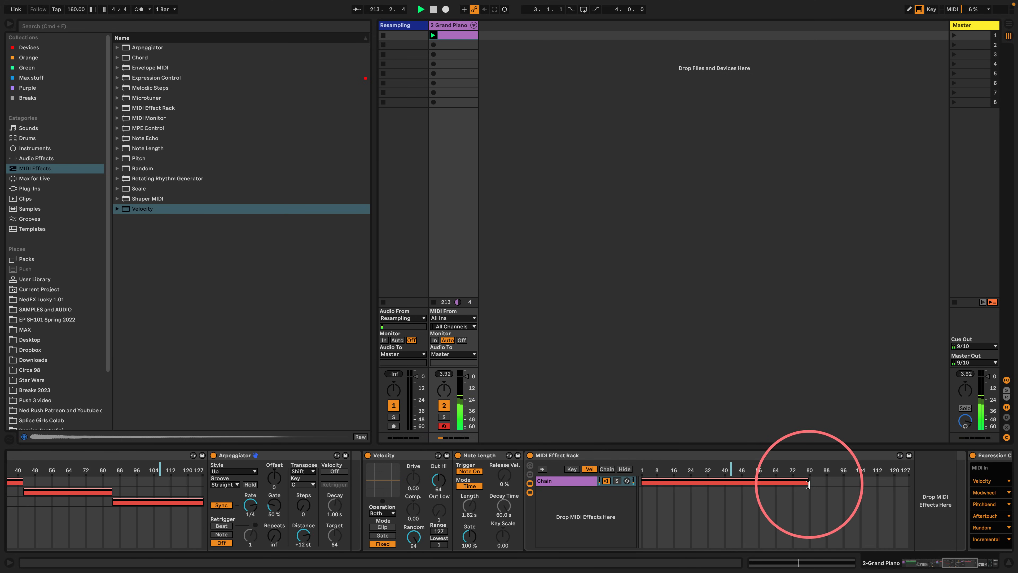
pyautogui.moveTo(806, 481); pyautogui.dragTo(740, 486)
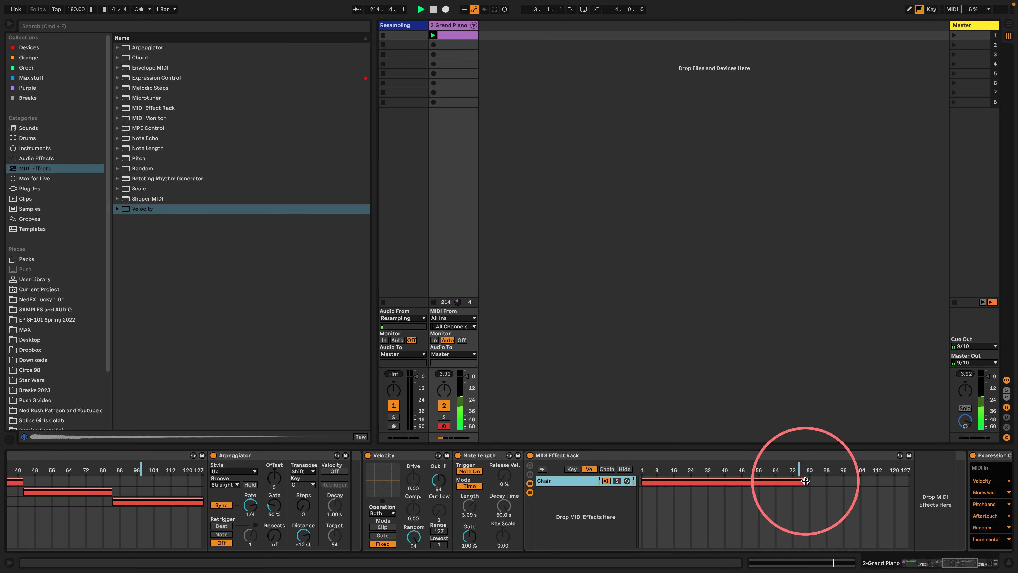
pyautogui.moveTo(805, 481); pyautogui.dragTo(774, 481)
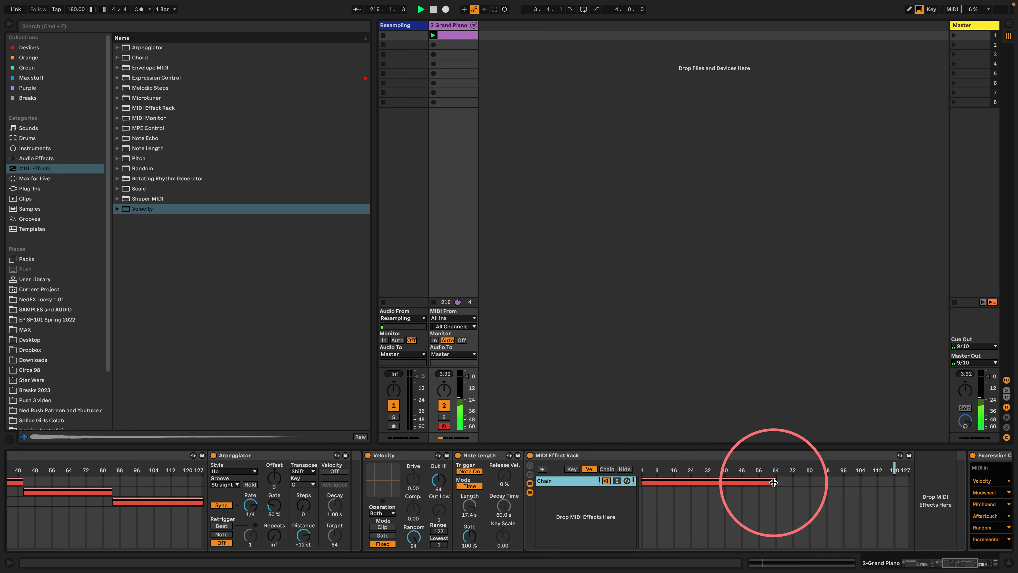
# Shorten the velocity zone of the final rack in the Chords chain so it ends at about 64
pyautogui.hscroll(-20, 773, 482)
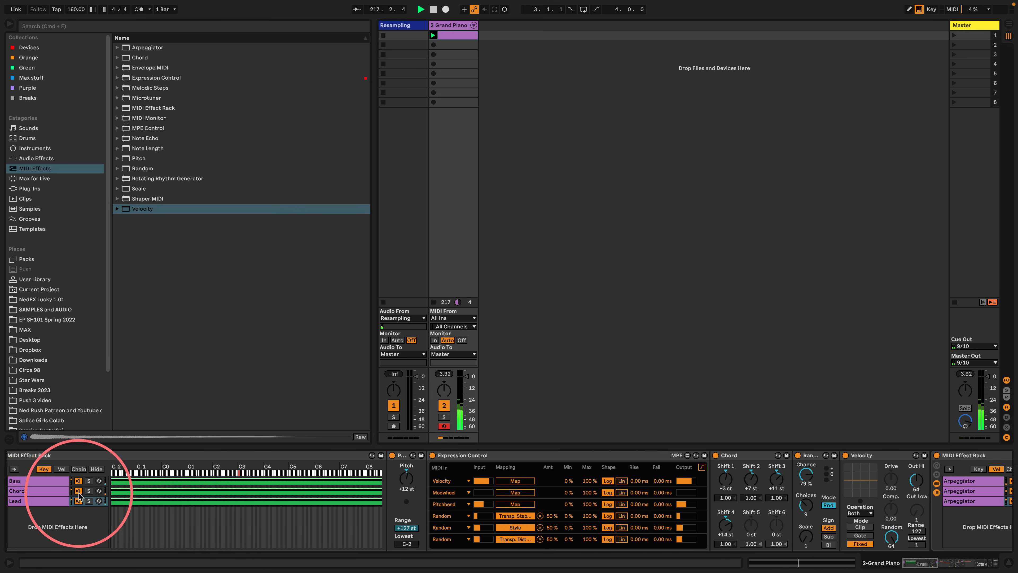
pyautogui.hscroll(15, 181, 488)
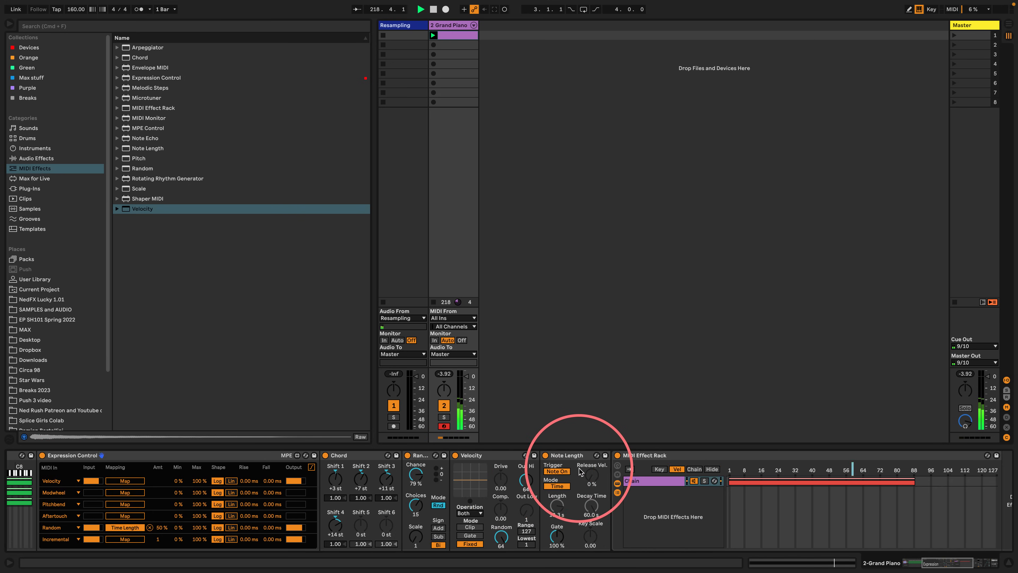
pyautogui.hscroll(10, 581, 471)
pyautogui.moveTo(708, 479); pyautogui.dragTo(655, 485)
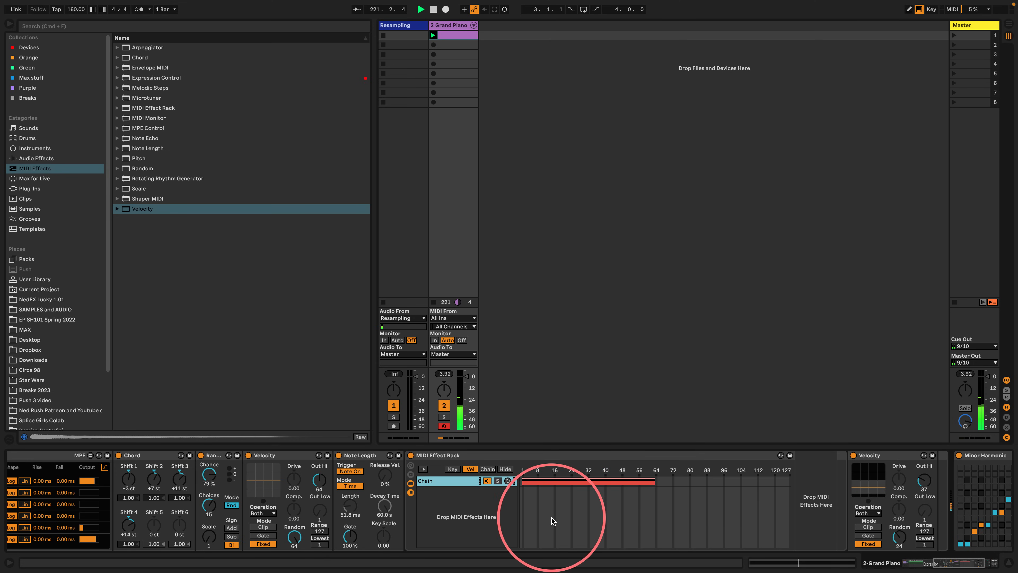
# Replace the Note Echo in the Bass chain with an Arpeggiator after the Random device and set its Steps to 1
pyautogui.hscroll(-20, 291, 478)
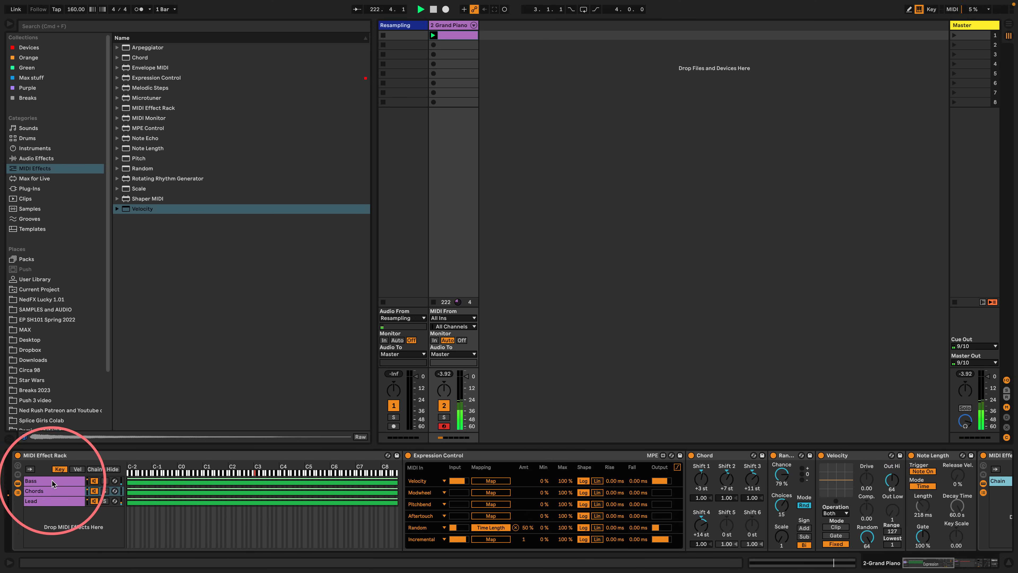
pyautogui.click(53, 481)
pyautogui.hscroll(4, 631, 507)
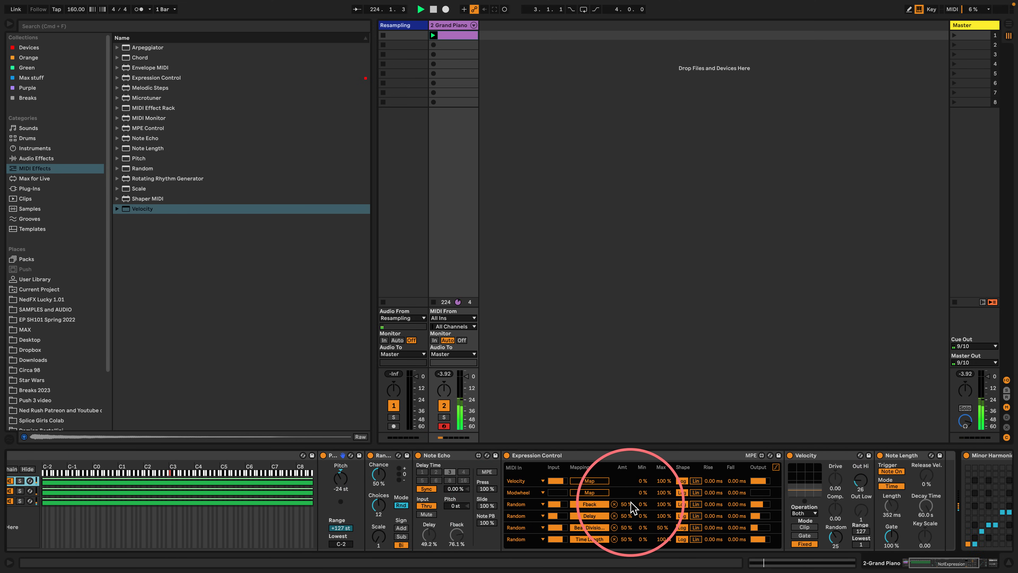
pyautogui.click(420, 457)
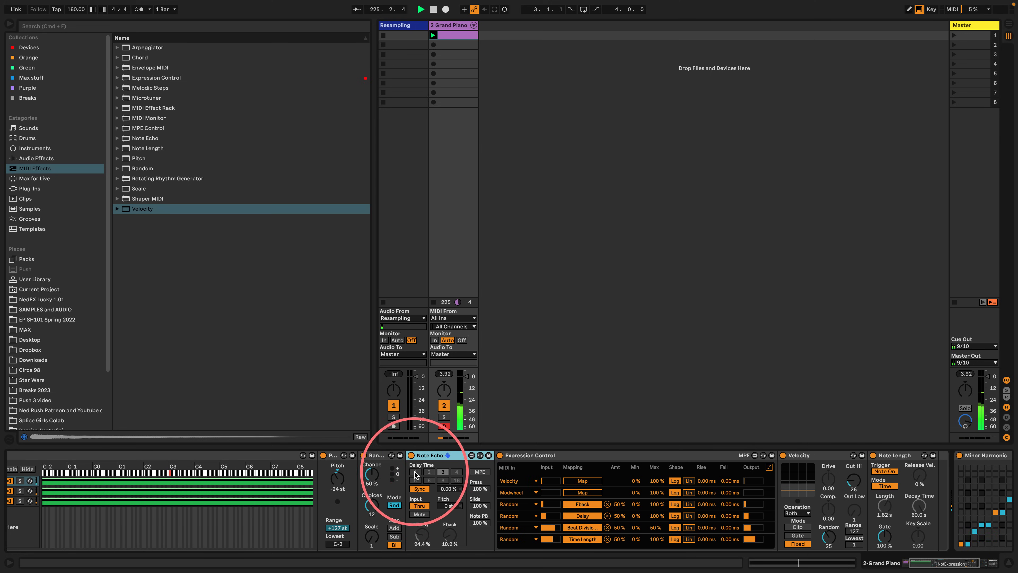
pyautogui.press('Delete')
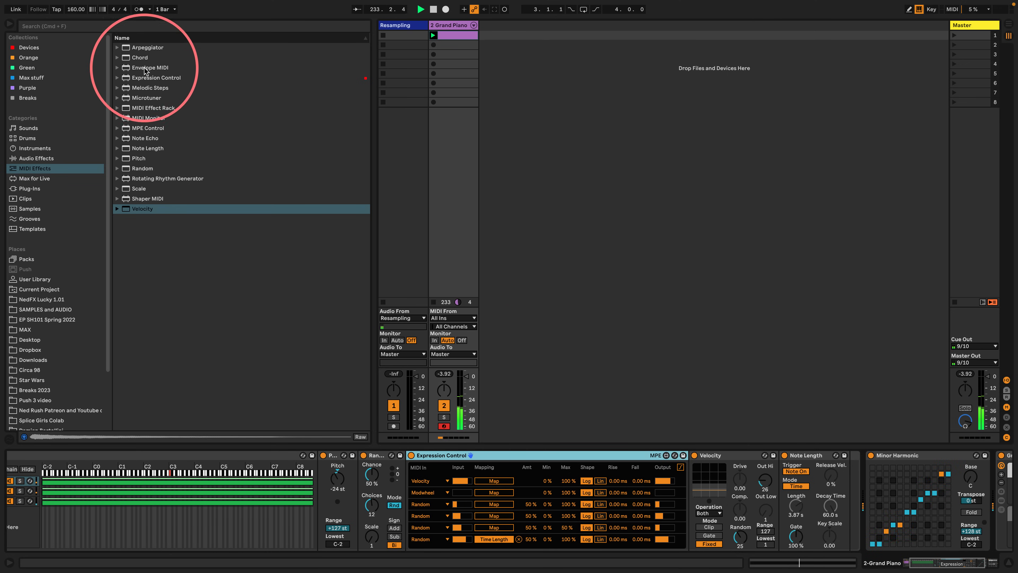
pyautogui.click(138, 47)
pyautogui.moveTo(382, 466); pyautogui.dragTo(407, 467)
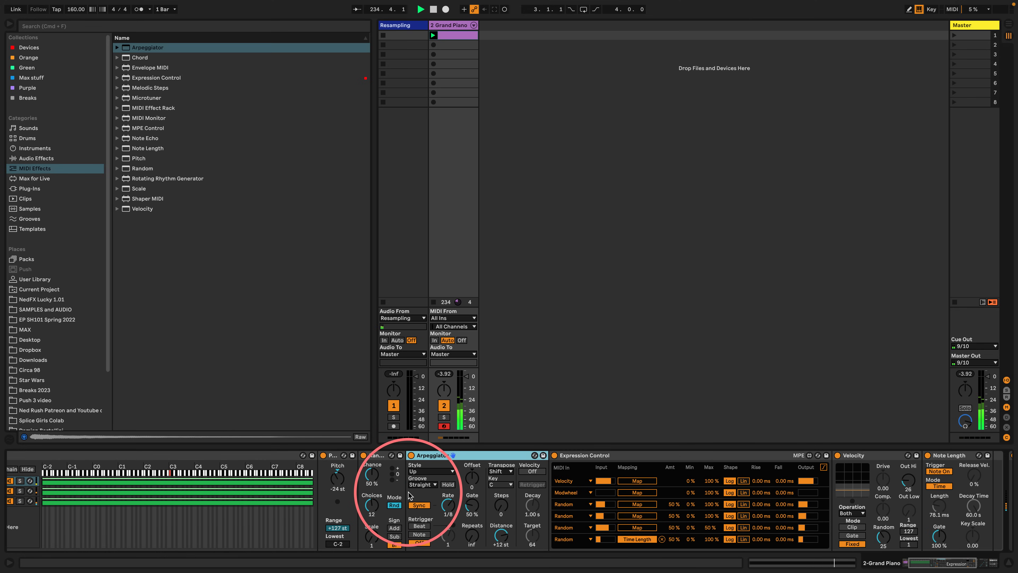
pyautogui.moveTo(498, 507); pyautogui.dragTo(498, 502)
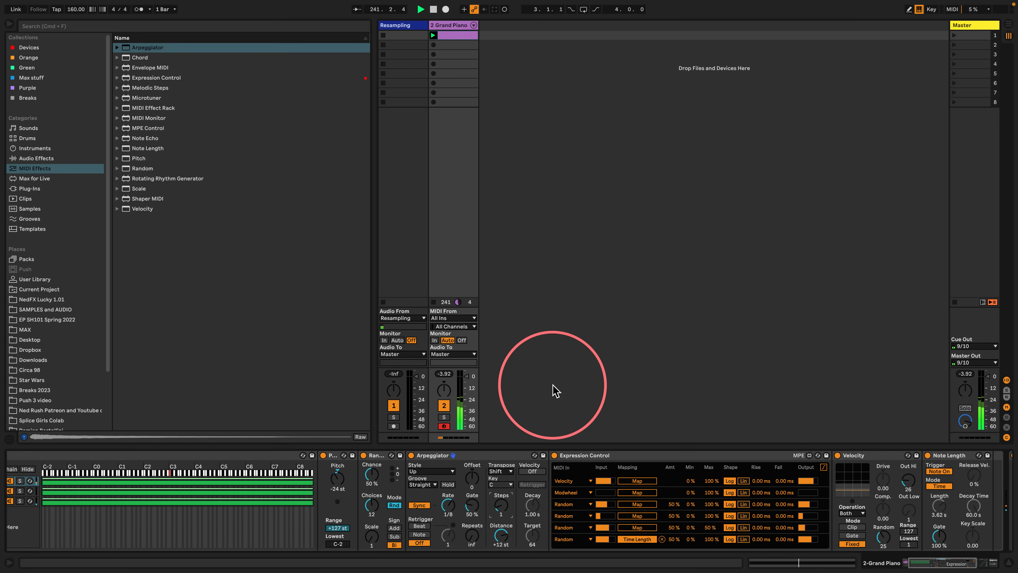
# Insert a Velocity device between the Minor Harmonic scale and the Grand Piano, with Out Hi at 52 and Random at 6
pyautogui.hscroll(5, 536, 519)
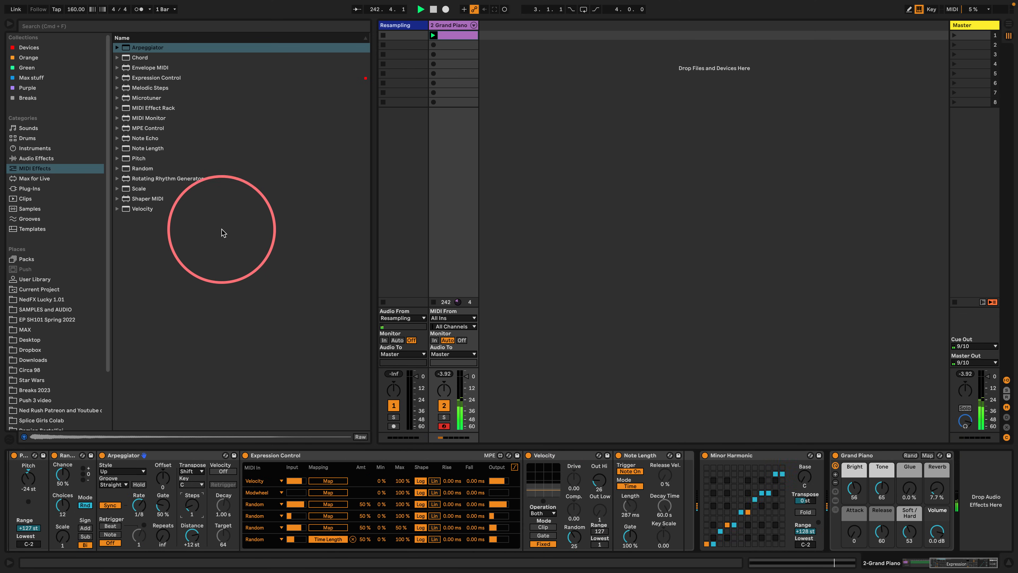
pyautogui.moveTo(144, 208); pyautogui.dragTo(809, 489)
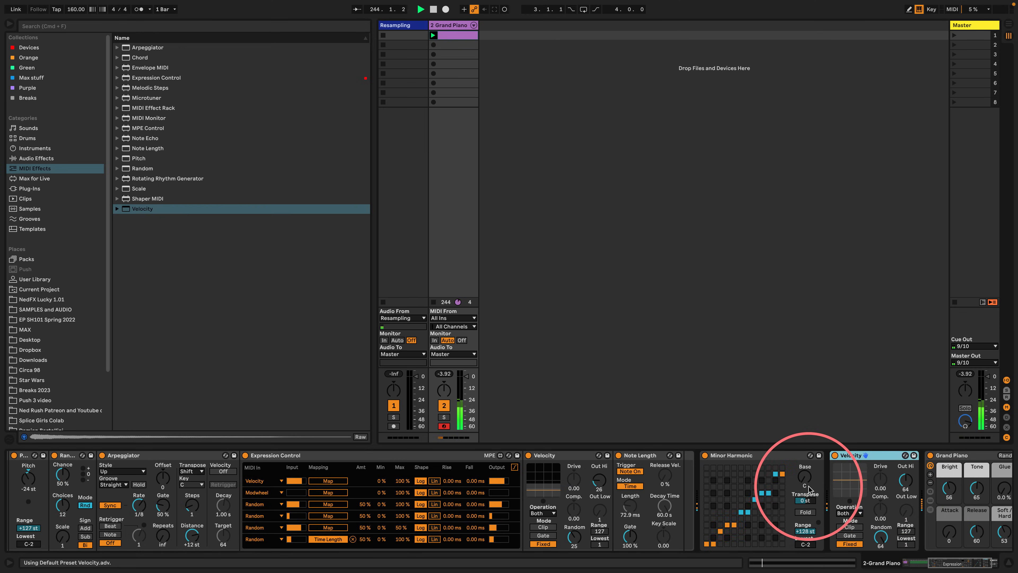
pyautogui.moveTo(881, 536); pyautogui.dragTo(881, 565)
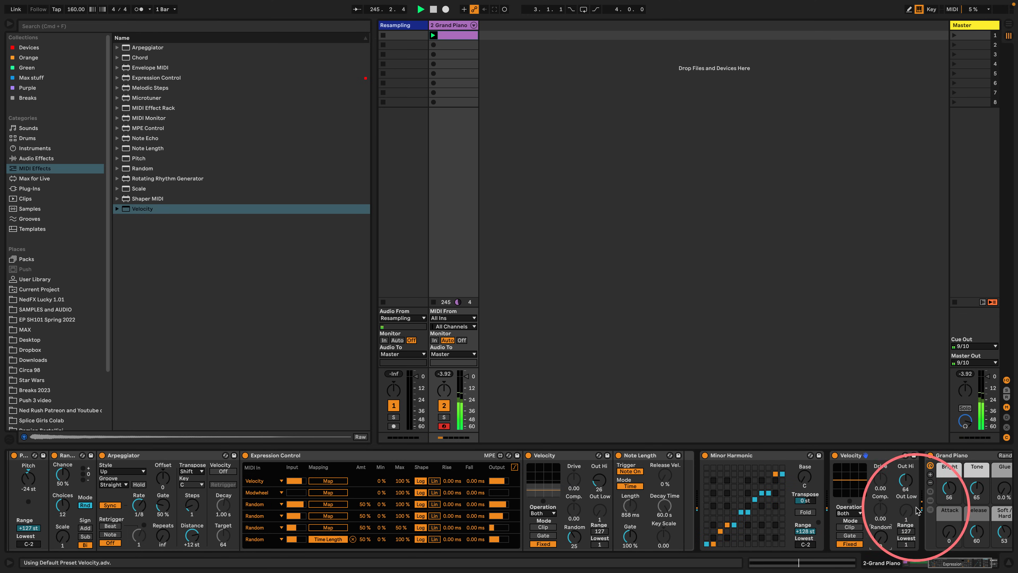
pyautogui.hscroll(3, 910, 537)
pyautogui.moveTo(810, 473); pyautogui.dragTo(809, 488)
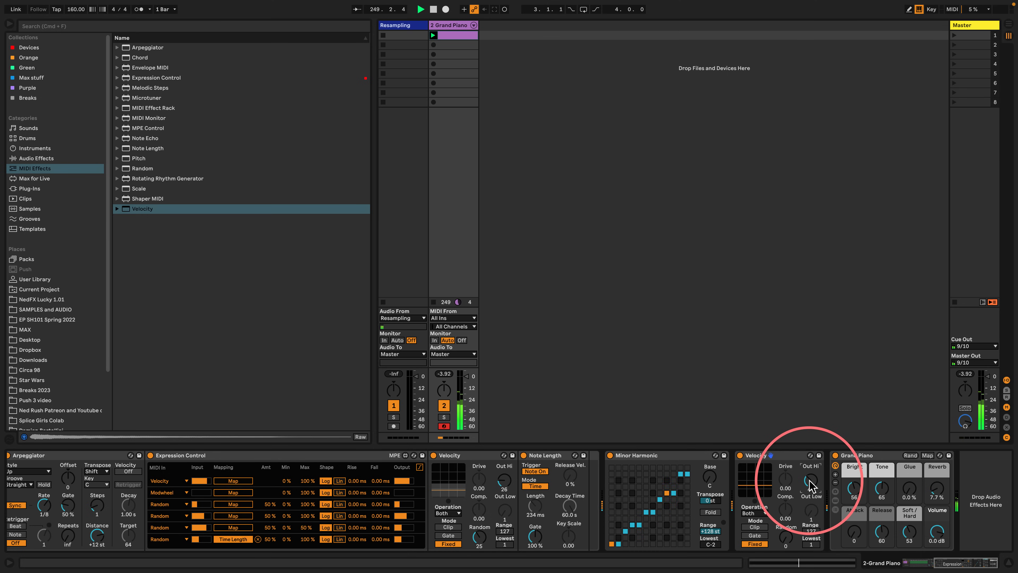
pyautogui.moveTo(809, 495); pyautogui.dragTo(810, 479)
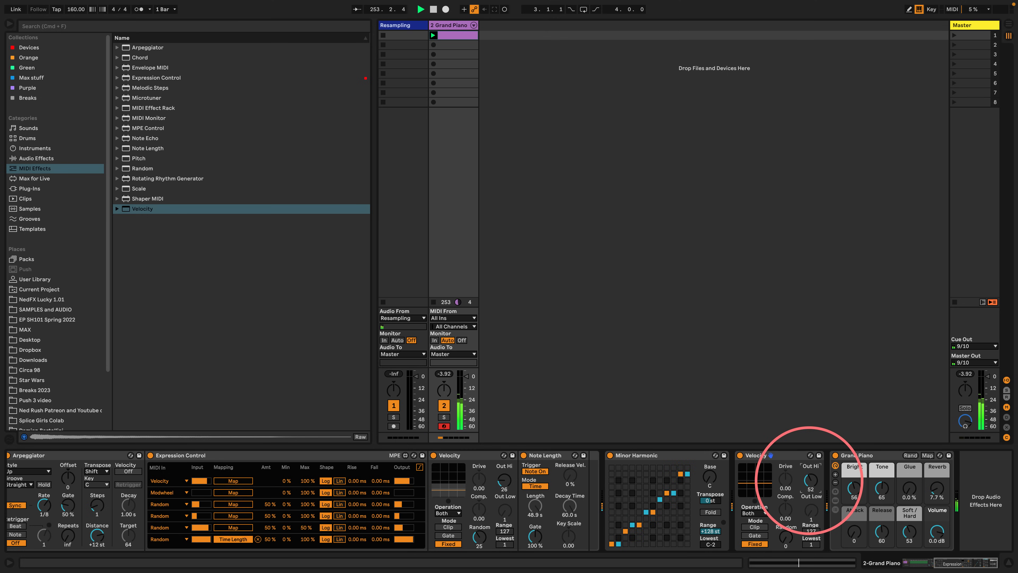
pyautogui.moveTo(786, 536); pyautogui.dragTo(786, 534)
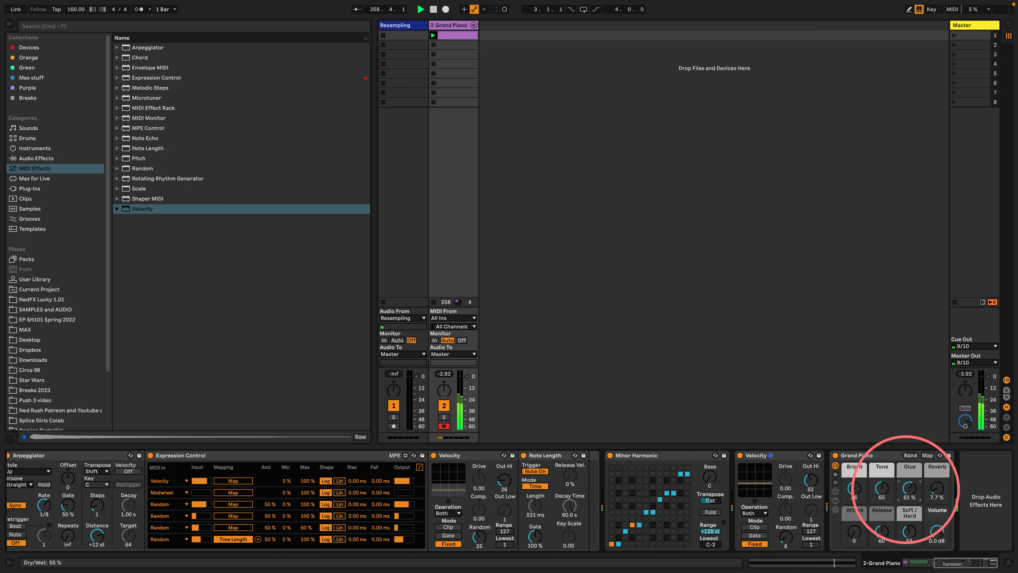
# Set the Grand Piano's Glue to 42 % and its Reverb to 54 %
pyautogui.moveTo(907, 493); pyautogui.dragTo(933, 490)
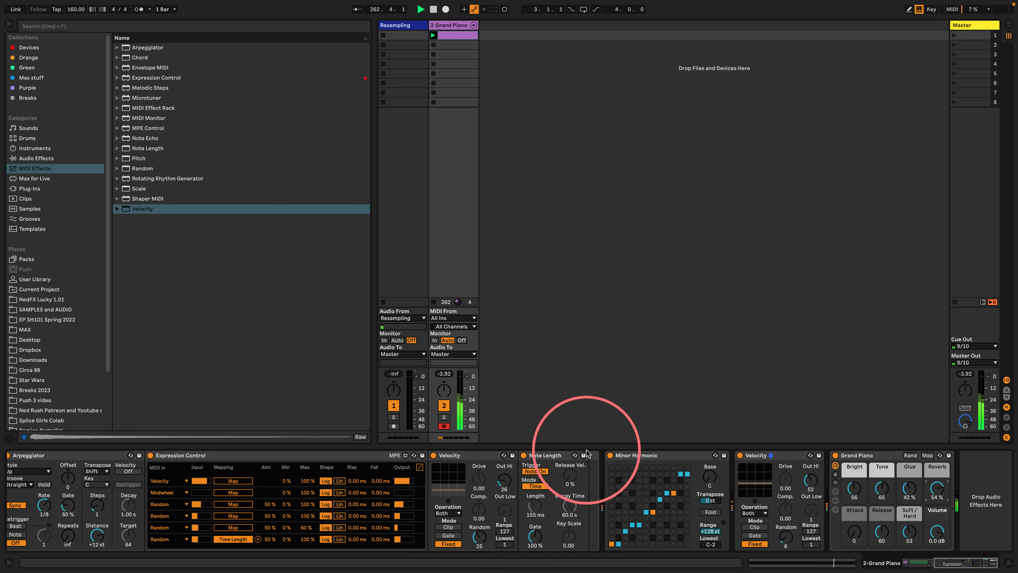
pyautogui.hscroll(-6, 538, 498)
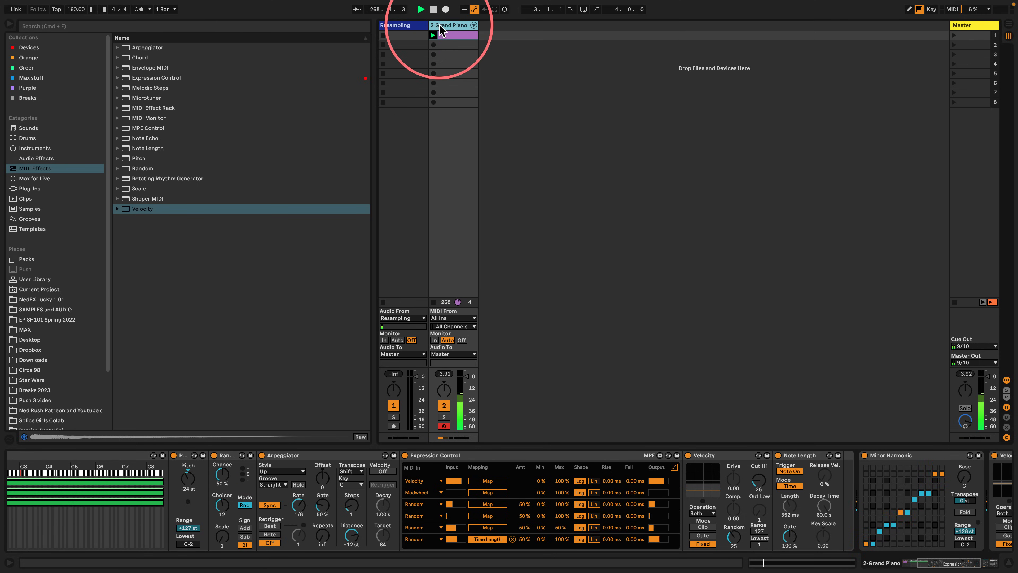
# Add a MIDI track that receives MIDI from 2-Grand Piano, set its monitoring to In and arm it for recording
pyautogui.press('super+shift+t')
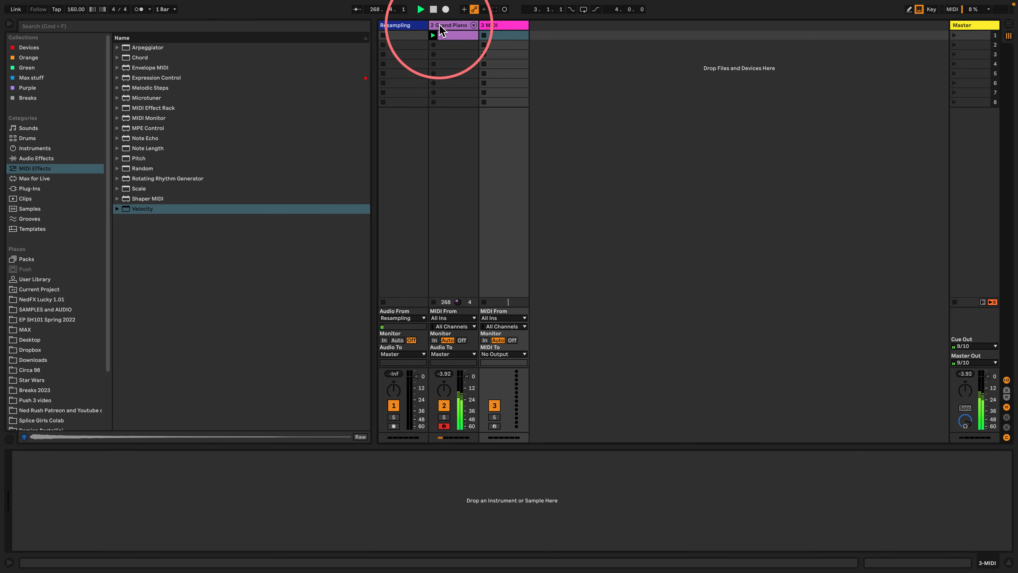
pyautogui.click(512, 317)
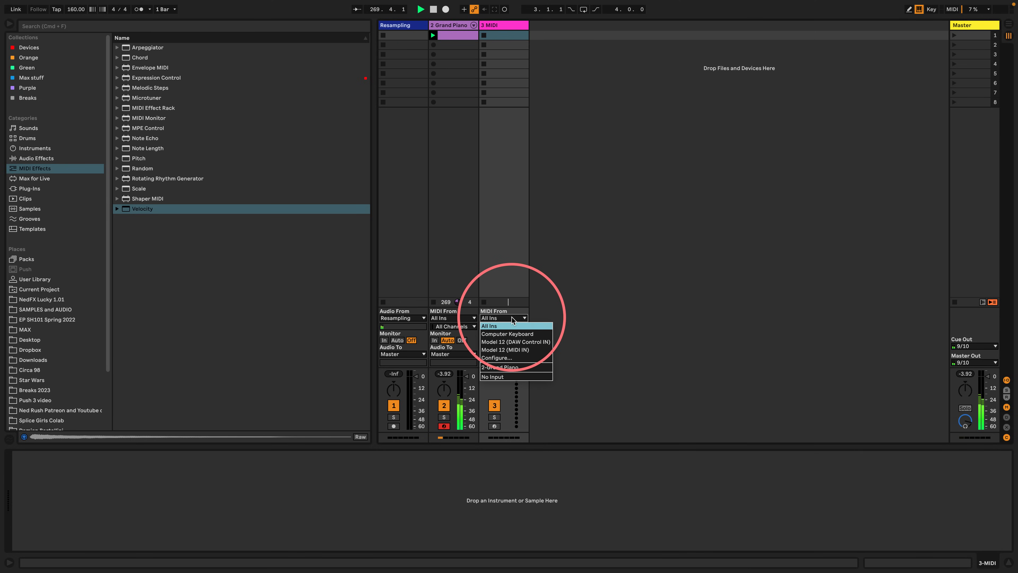
pyautogui.click(500, 367)
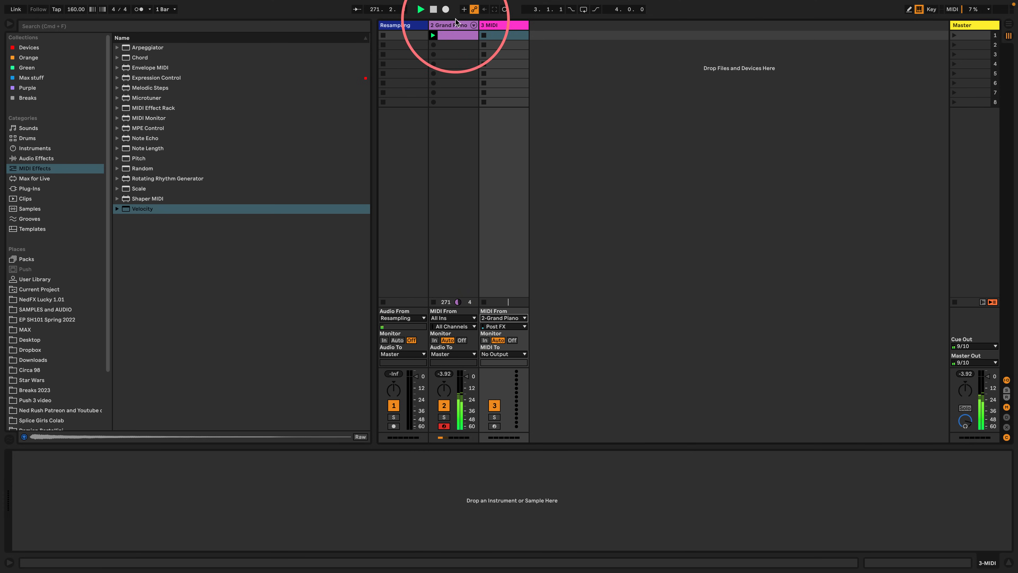
pyautogui.click(484, 340)
pyautogui.click(494, 426)
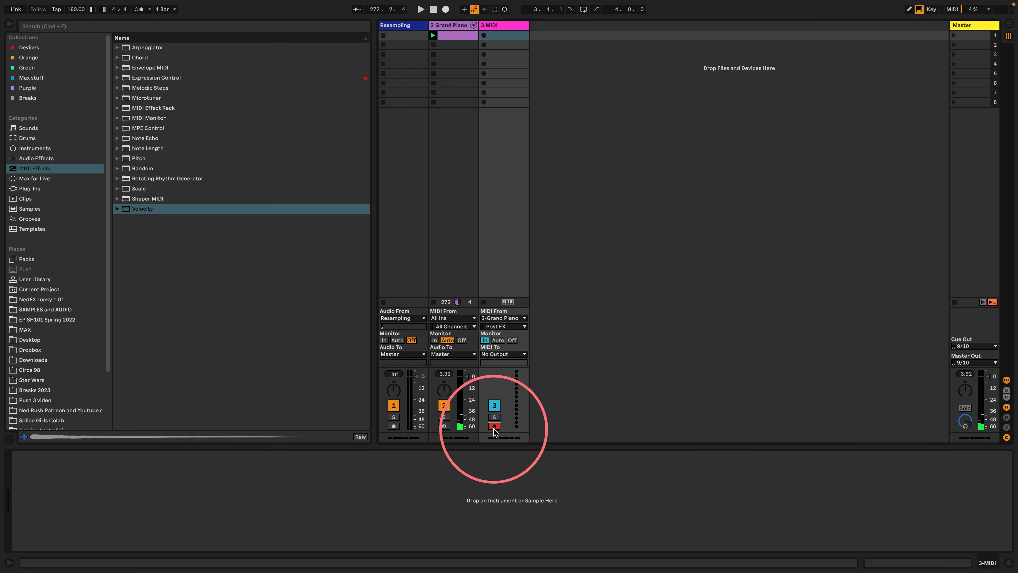
# Record 32 bars of the generated piano notes into the first clip slot of the new MIDI track, and stop playback
pyautogui.click(484, 35)
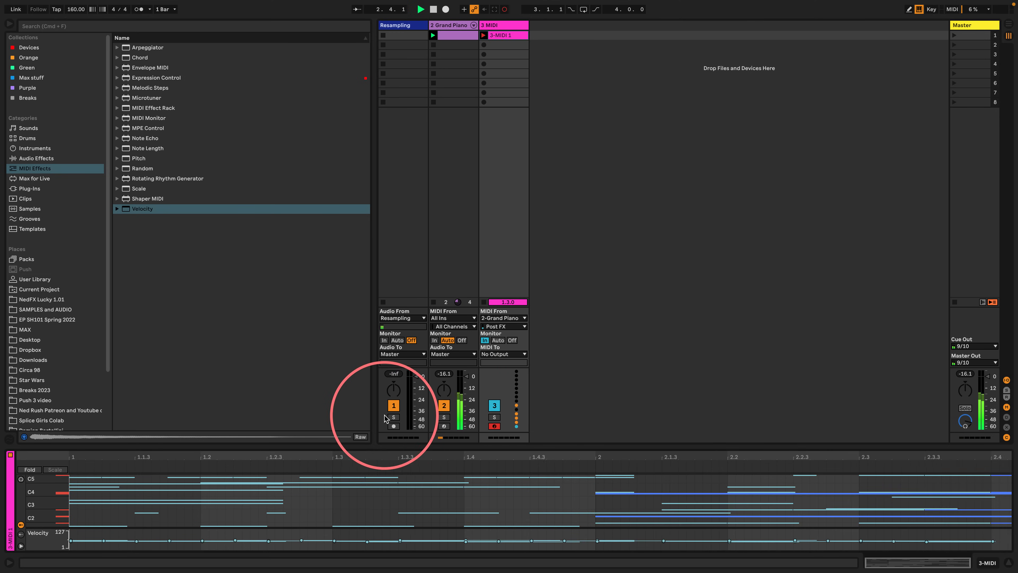
pyautogui.moveTo(376, 443); pyautogui.dragTo(391, 200)
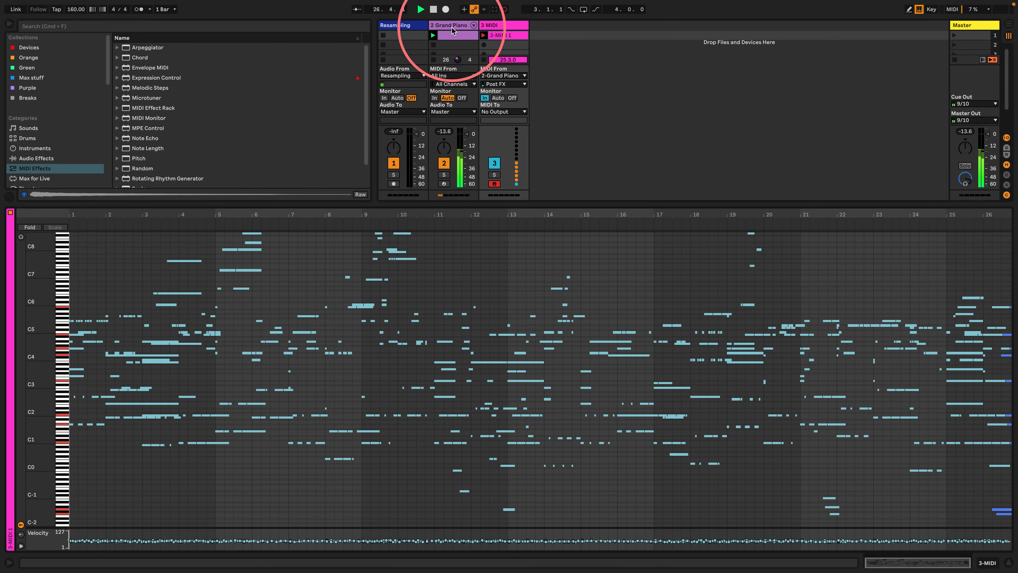
pyautogui.click(442, 36)
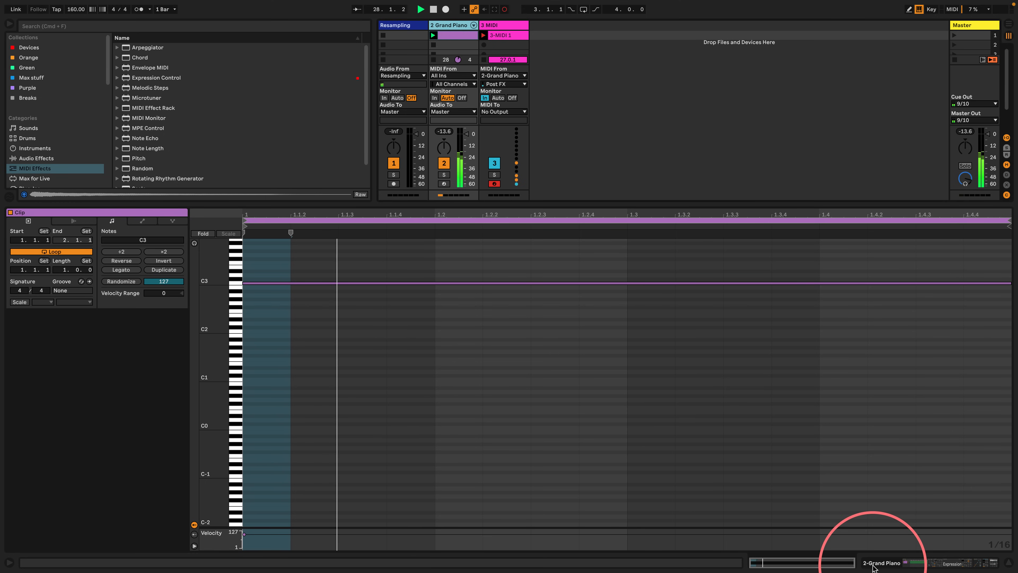
pyautogui.click(877, 563)
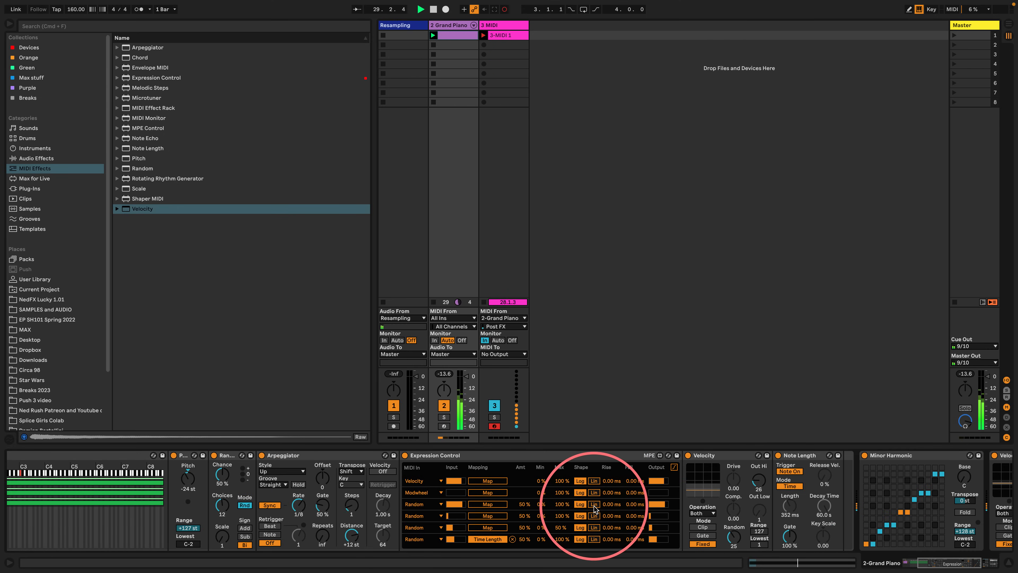
pyautogui.hscroll(5, 549, 491)
pyautogui.hscroll(2, 549, 491)
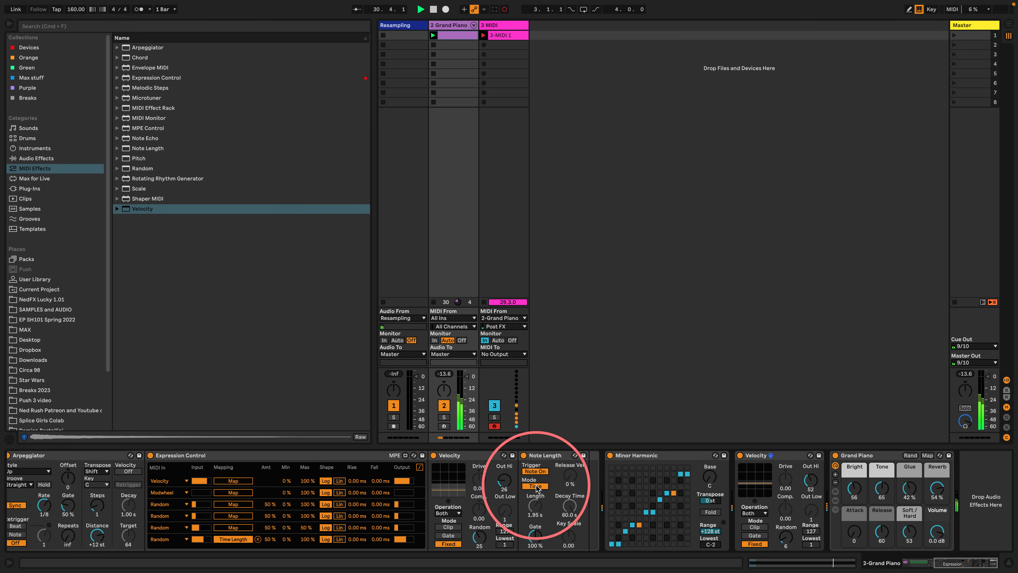
pyautogui.click(484, 301)
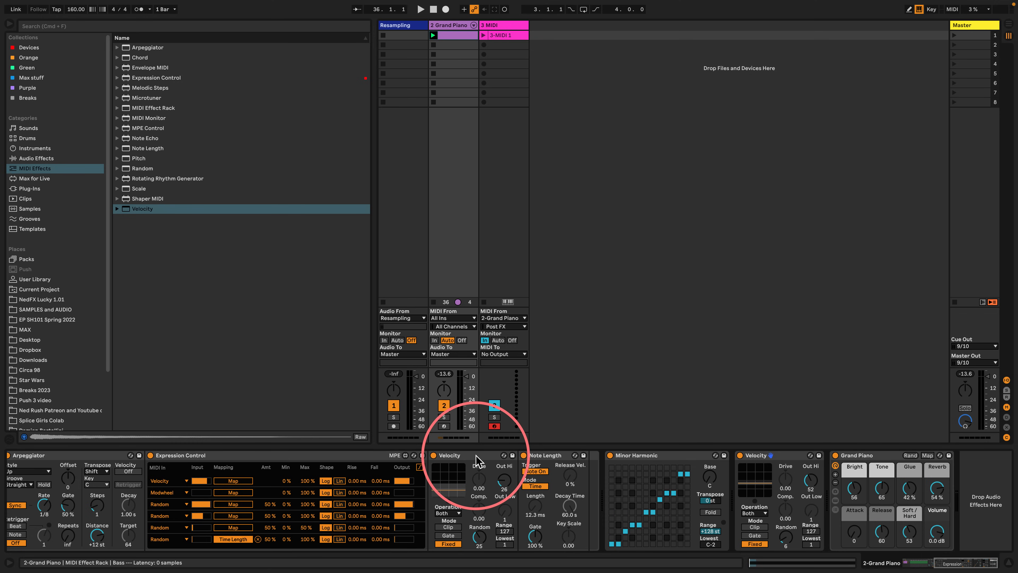
# Open the recorded clip on the new MIDI track and examine its generated notes and their lengths
pyautogui.doubleClick(501, 35)
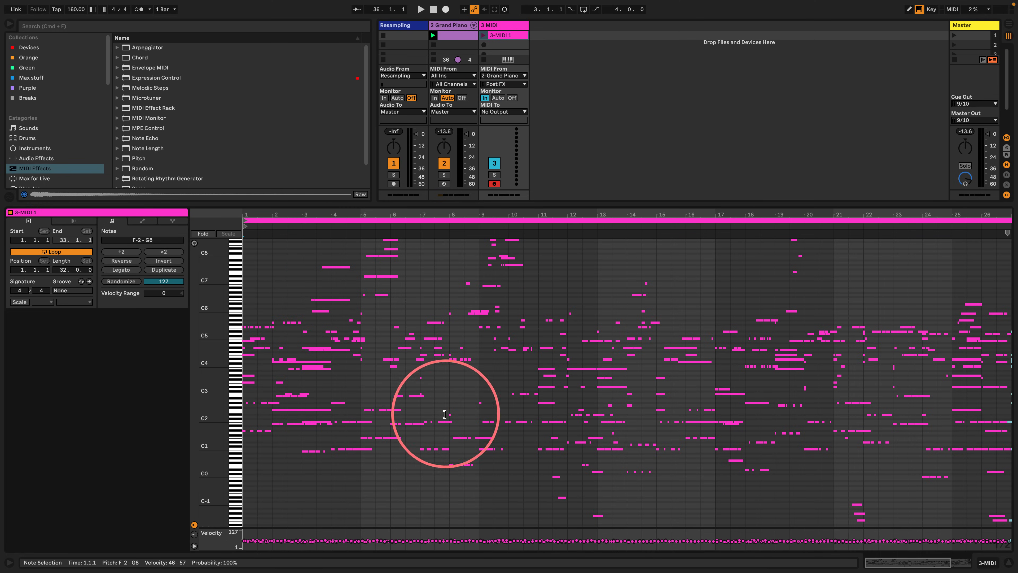
pyautogui.moveTo(480, 386); pyautogui.dragTo(614, 287)
pyautogui.click(563, 258)
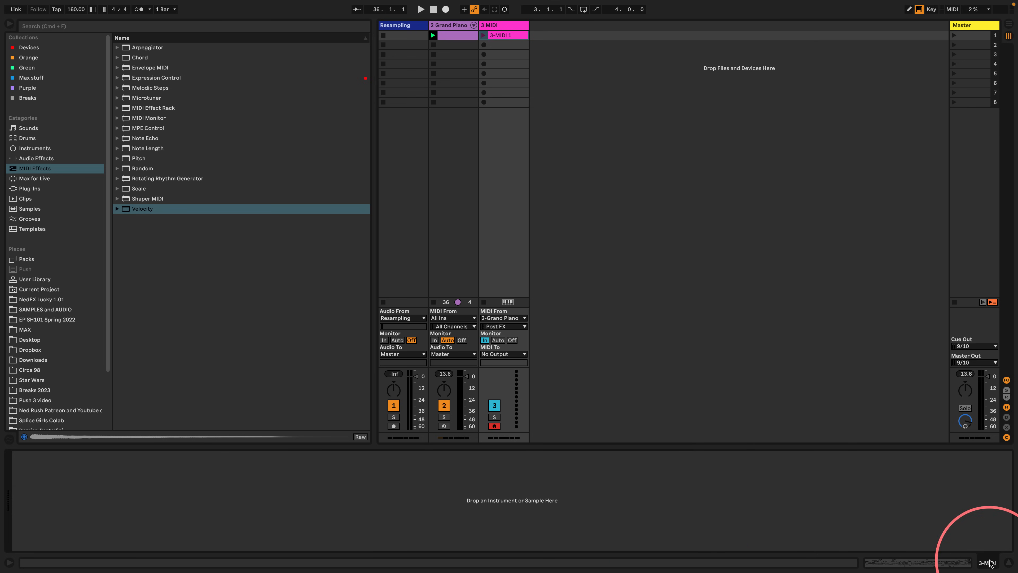
# Return to the Grand Piano track's devices and turn off the Note Length device in the Bass chain
pyautogui.click(987, 563)
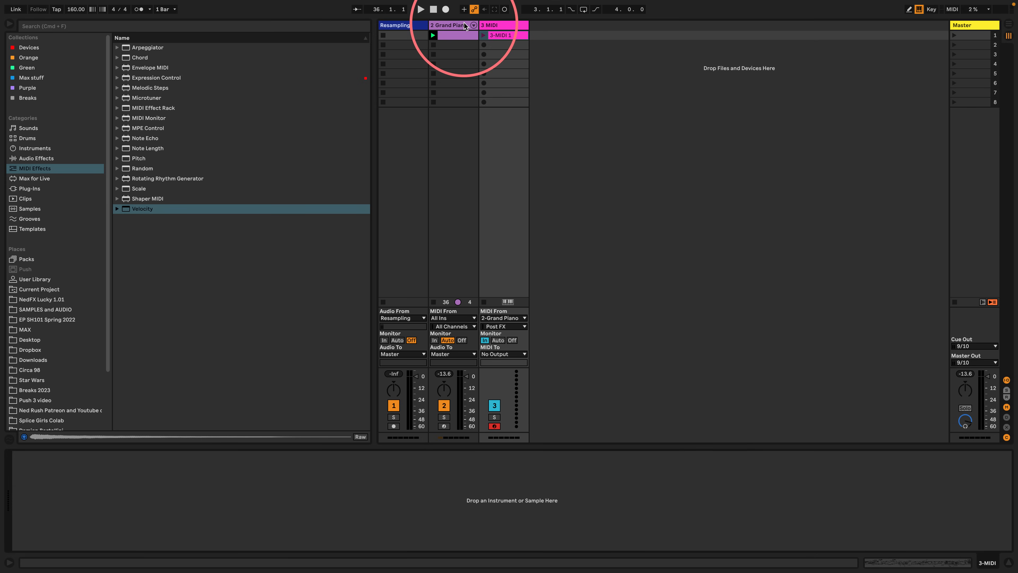
pyautogui.click(464, 27)
pyautogui.click(538, 456)
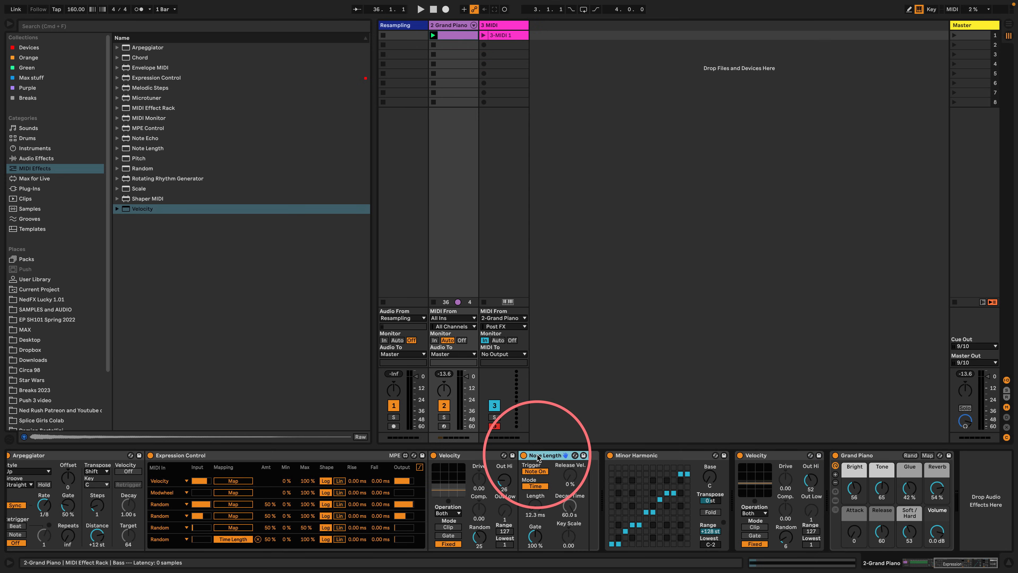
pyautogui.click(523, 456)
# Turn off the Note Length device in the Chords chain
pyautogui.hscroll(-6, 459, 504)
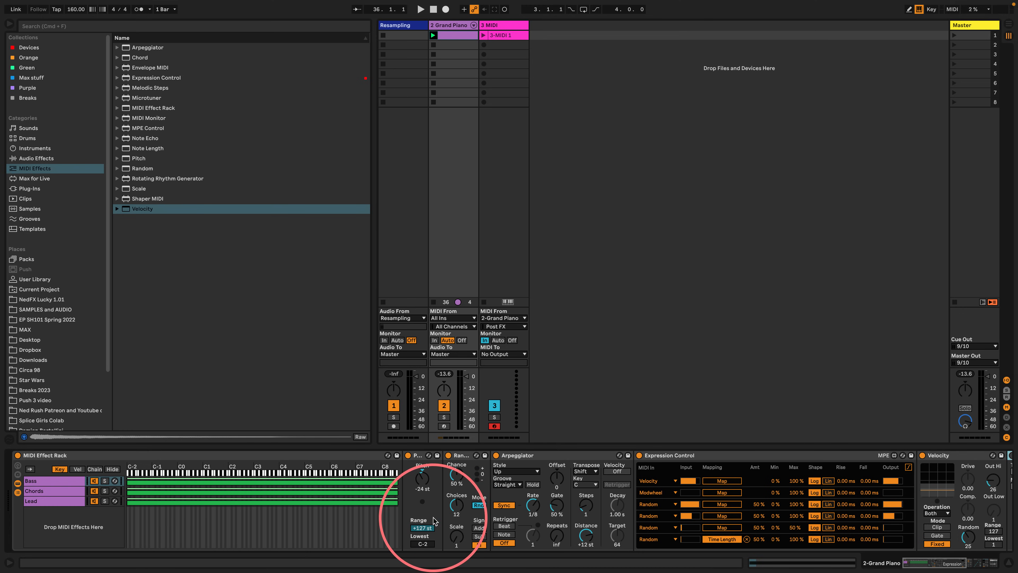
pyautogui.click(30, 492)
pyautogui.hscroll(8, 732, 501)
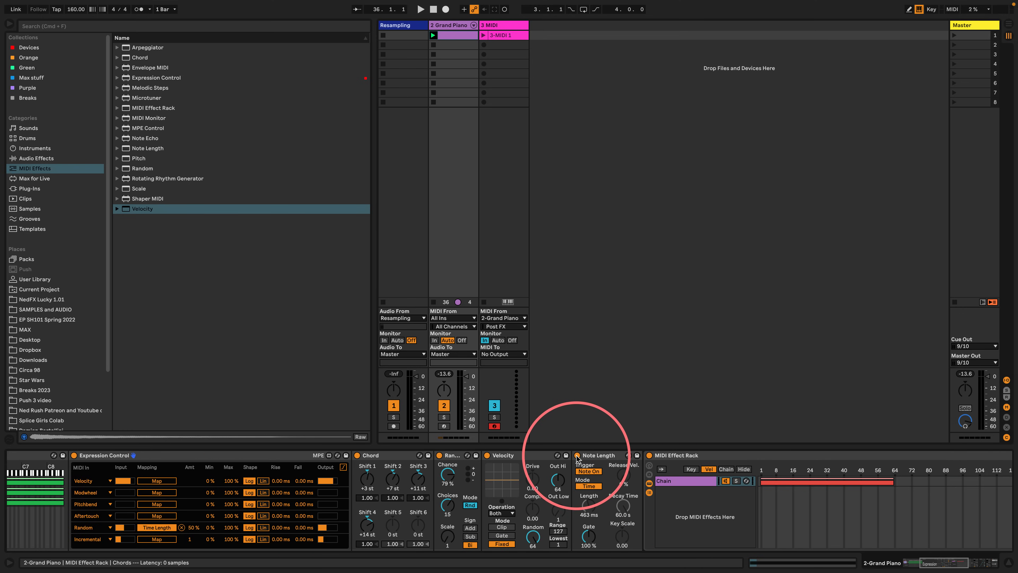
pyautogui.hscroll(-6, 544, 504)
pyautogui.hscroll(-3, 544, 503)
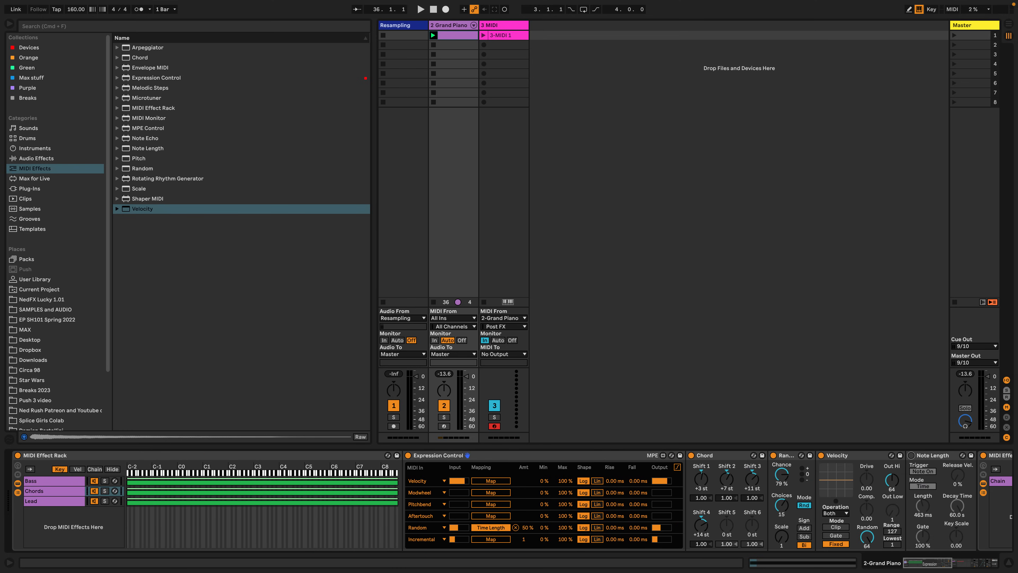
# Turn off the Note Length device in the Lead chain
pyautogui.click(71, 502)
pyautogui.hscroll(10, 645, 493)
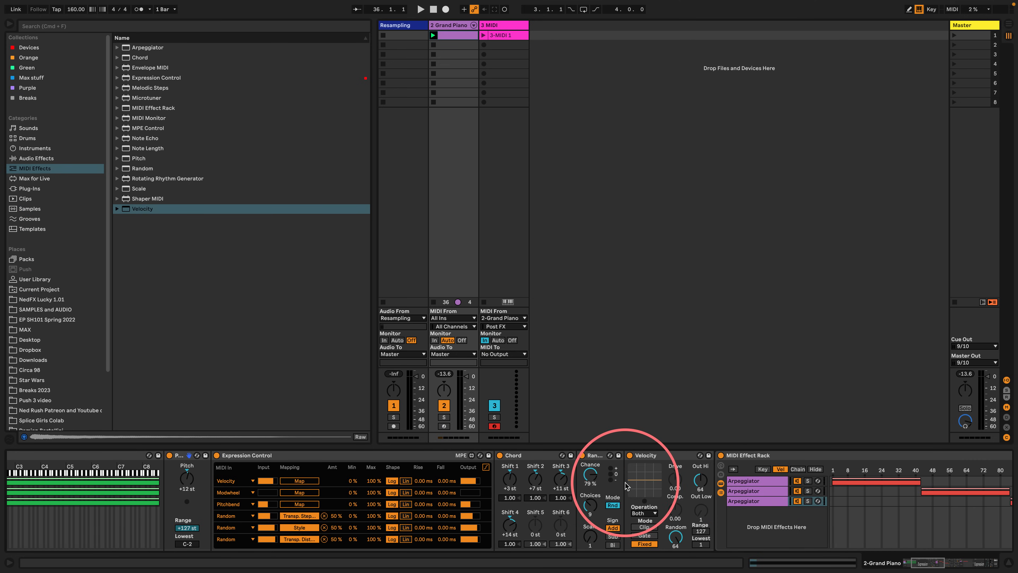
pyautogui.hscroll(6, 642, 483)
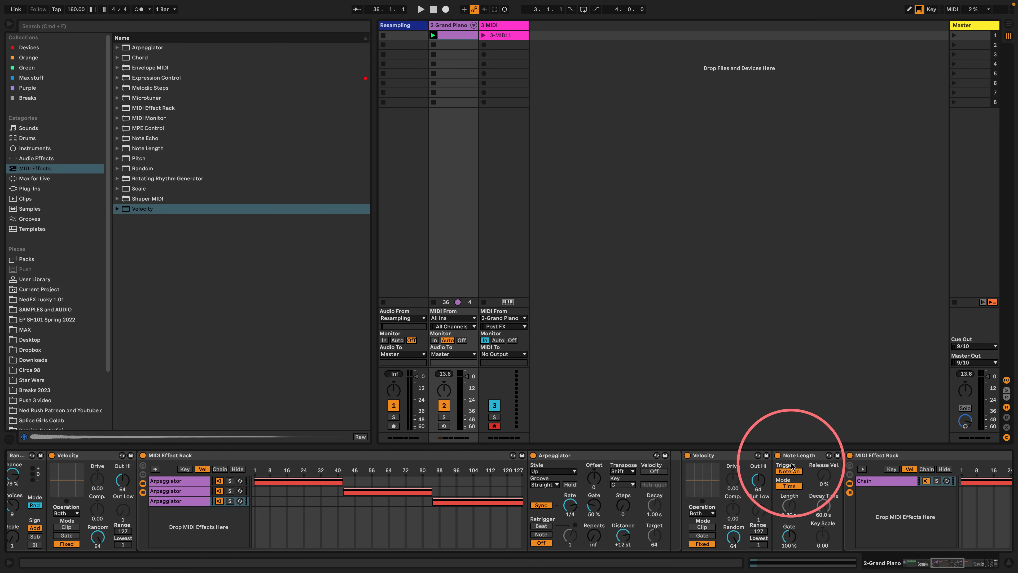
pyautogui.hscroll(20, 781, 482)
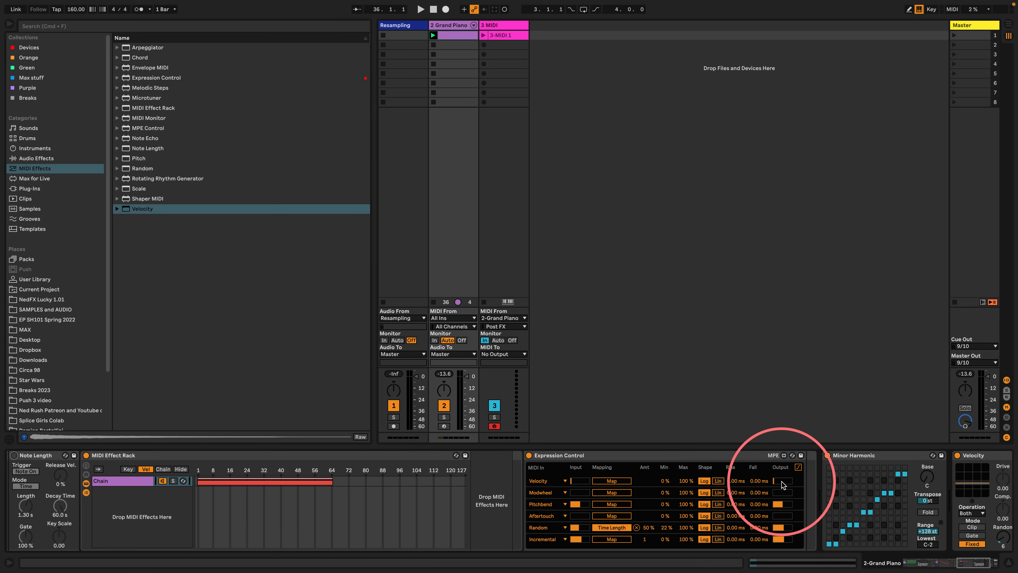
# Insert a Note Length device just before the Minor Harmonic scale, start playback and set its length to about 18.6 ms
pyautogui.hscroll(2, 781, 487)
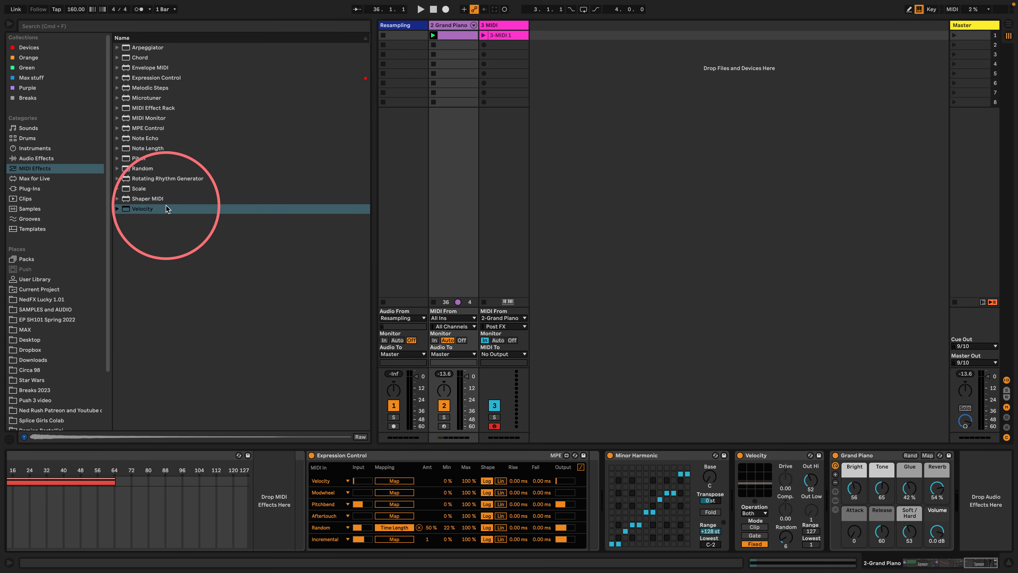
pyautogui.moveTo(125, 153); pyautogui.dragTo(607, 471)
pyautogui.press('space')
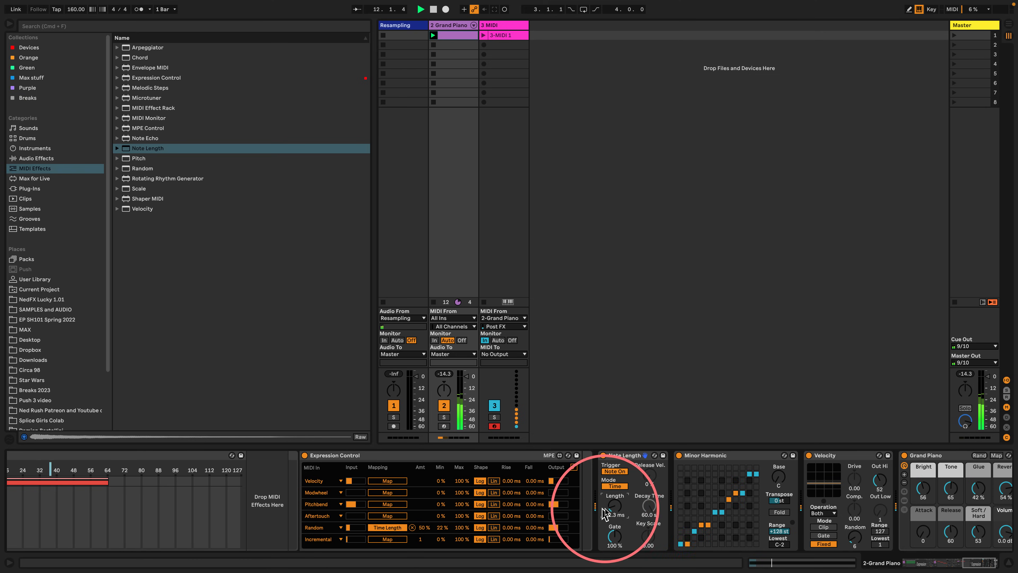
pyautogui.moveTo(613, 509); pyautogui.dragTo(613, 507)
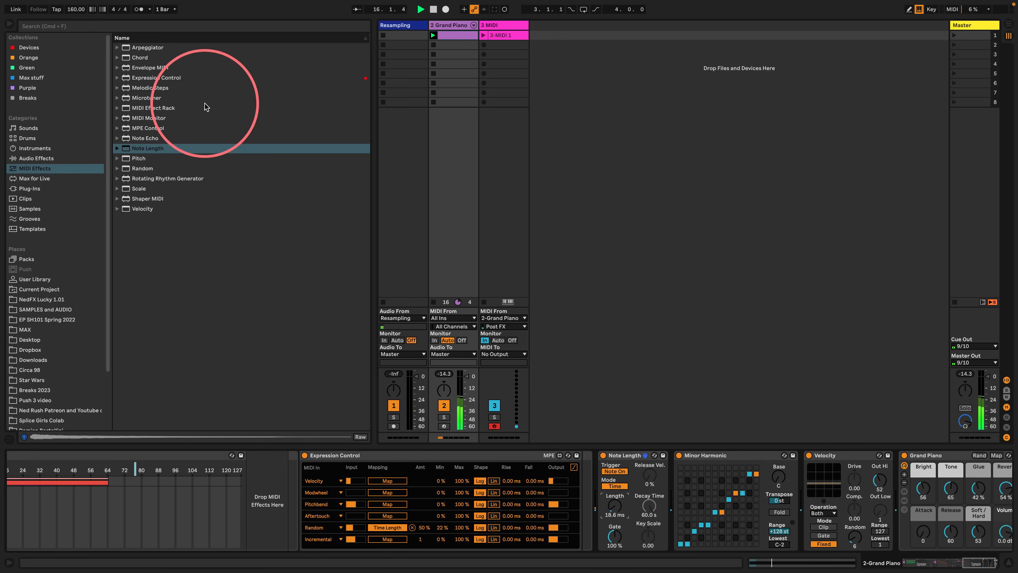
# Insert an Expression Control before the new Note Length device and map its Random source to that device's Time Length
pyautogui.moveTo(125, 78); pyautogui.dragTo(597, 482)
pyautogui.hscroll(5, 704, 445)
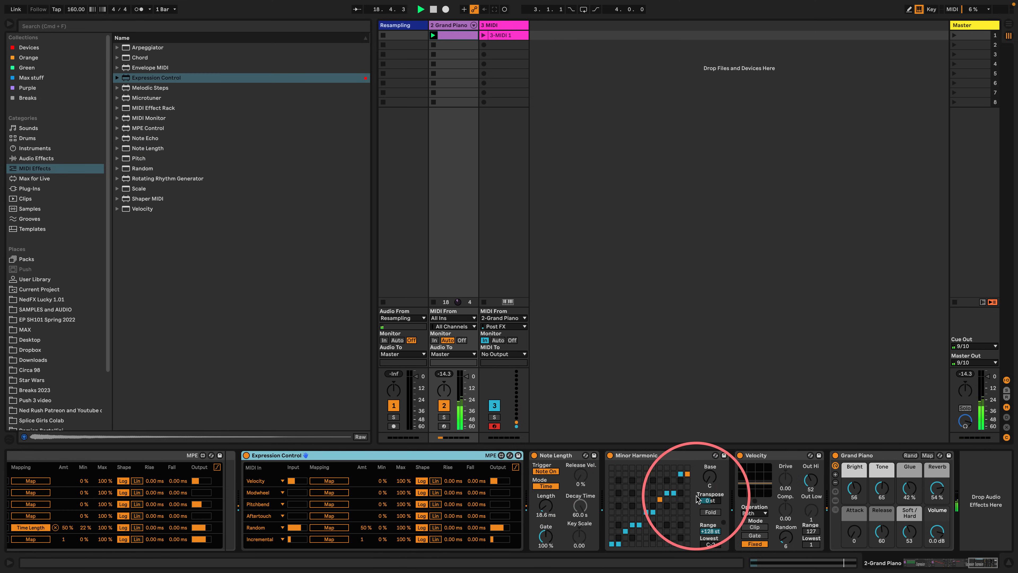
pyautogui.click(329, 528)
pyautogui.click(545, 506)
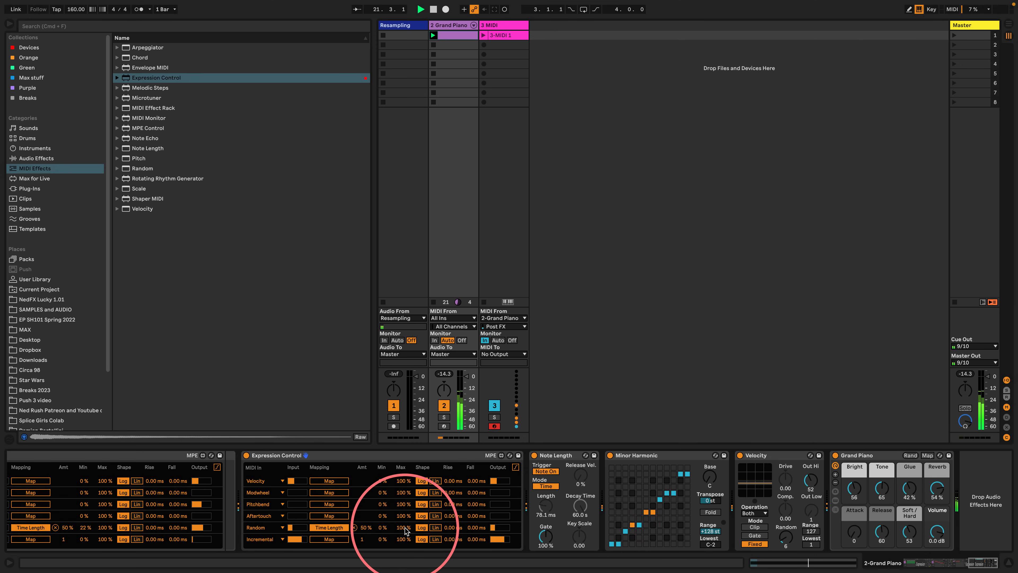
# Limit the new Random-to-Time Length mapping to a minimum of 10 % and a maximum of 60 %
pyautogui.moveTo(401, 527); pyautogui.dragTo(399, 546)
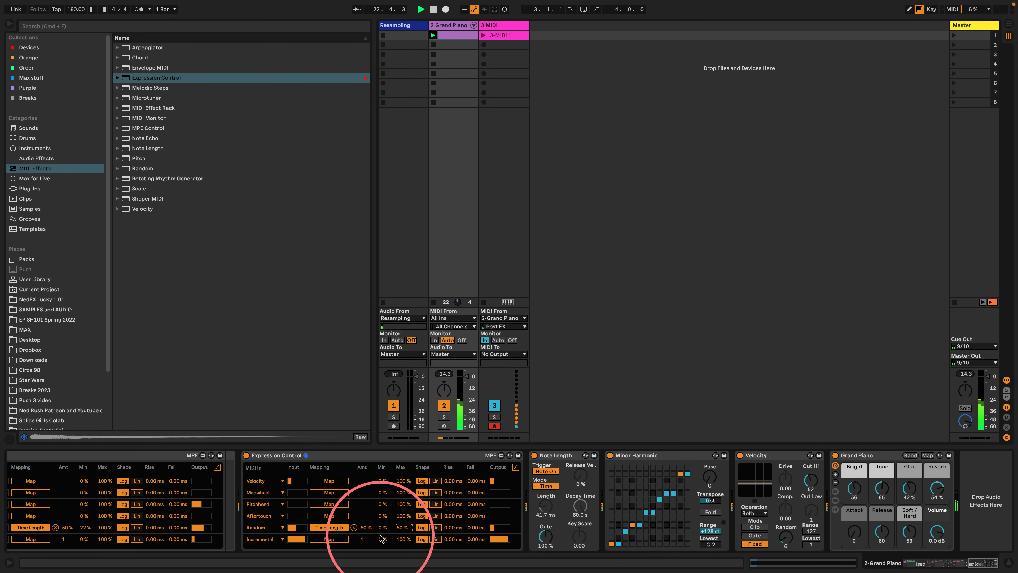
pyautogui.write('10')
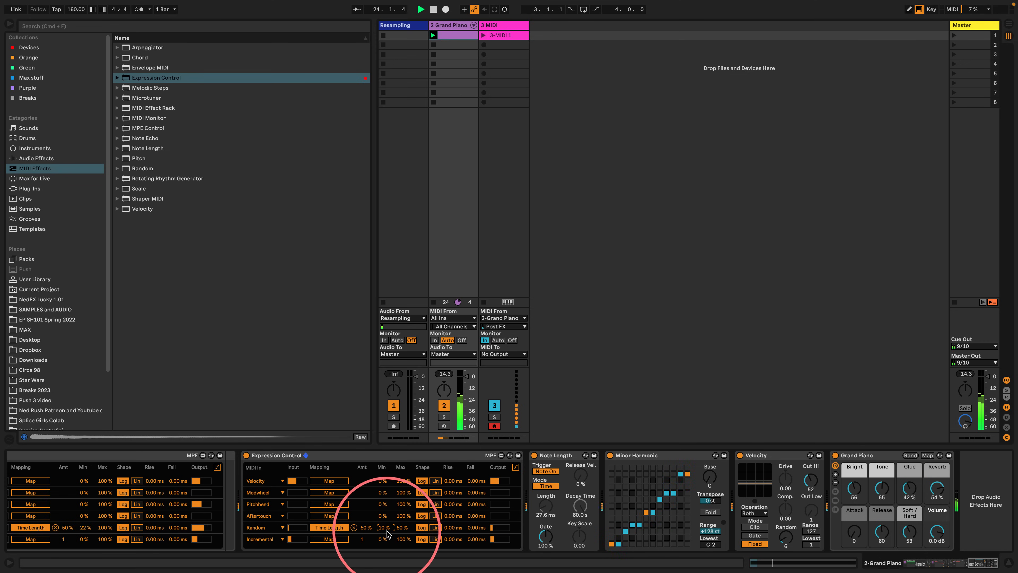
pyautogui.click(402, 527)
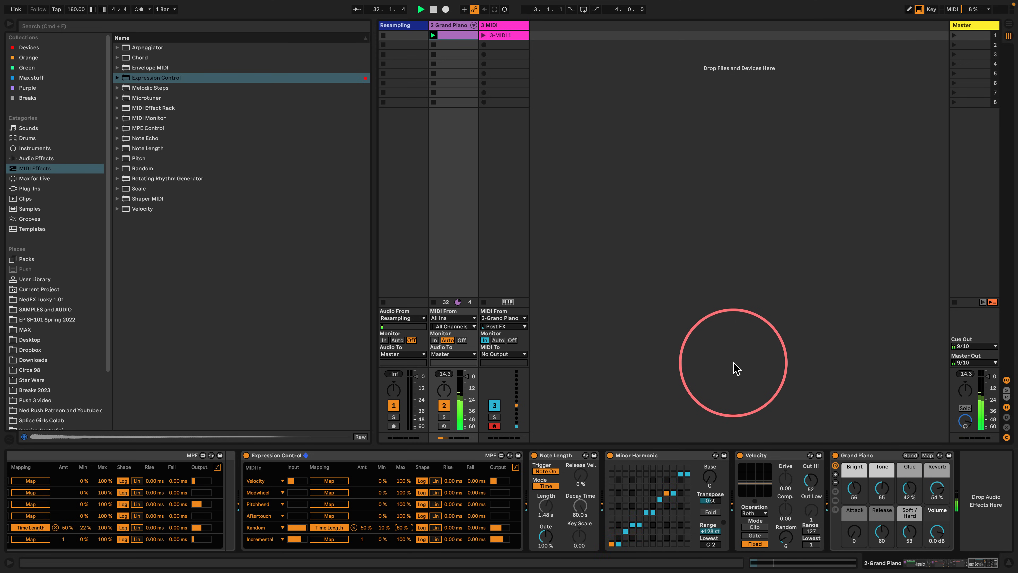
# Set the Out Hi of the final Velocity device before the Grand Piano to 64 and its Random to 21
pyautogui.moveTo(810, 479); pyautogui.dragTo(810, 485)
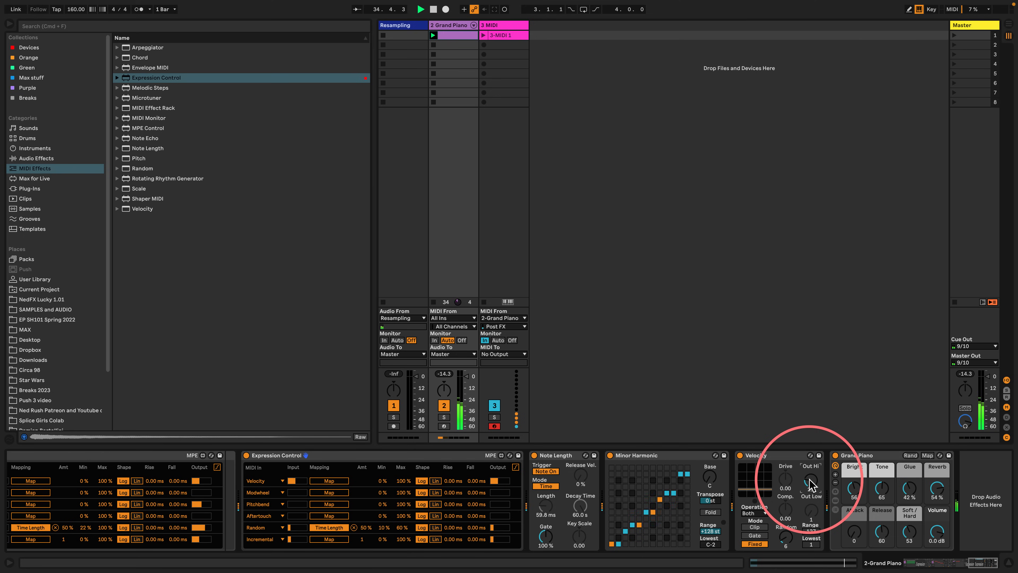
pyautogui.moveTo(809, 479); pyautogui.dragTo(809, 504)
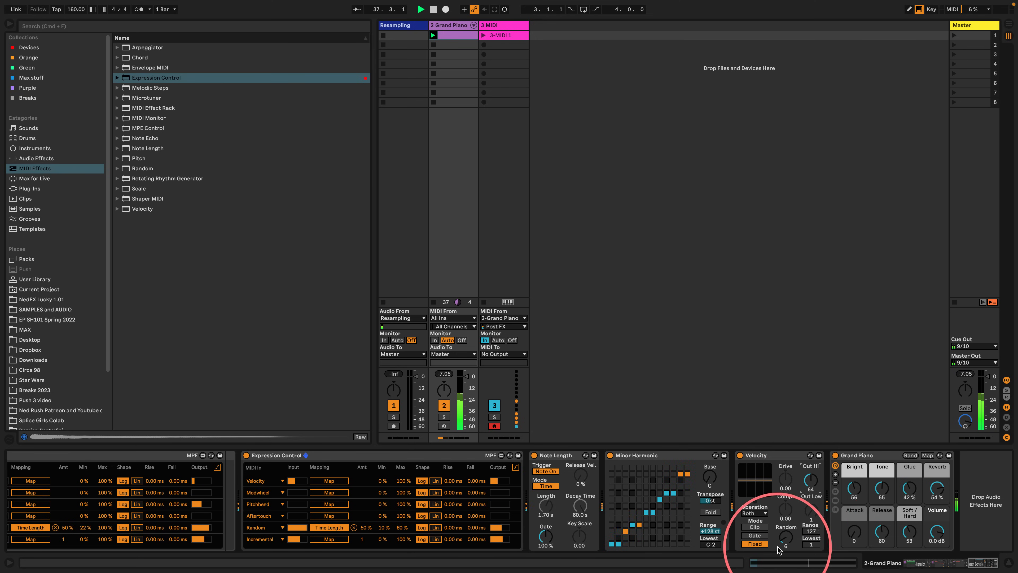
pyautogui.moveTo(785, 536); pyautogui.dragTo(785, 531)
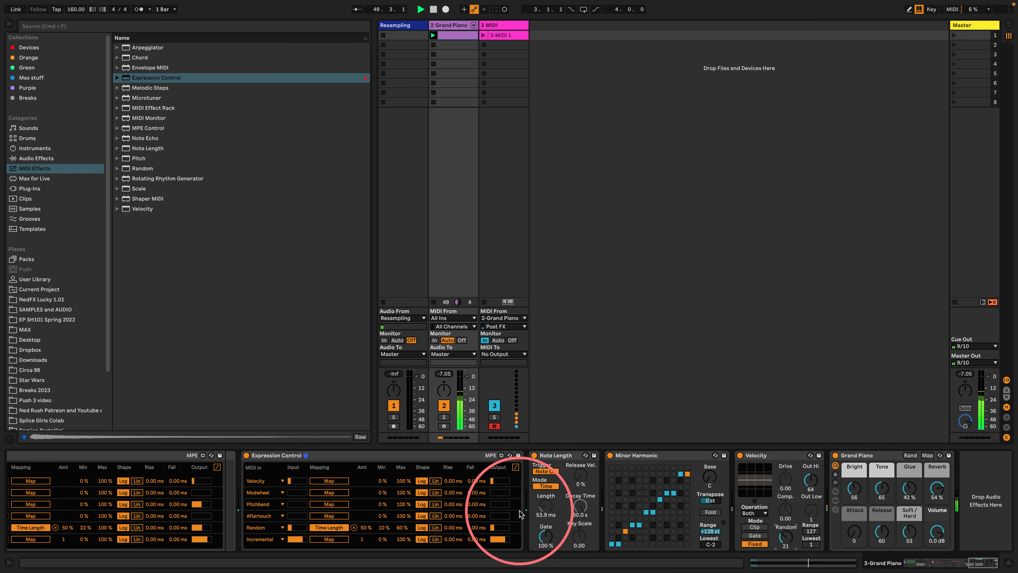
# Stop playback and set the tempo to 90 BPM
pyautogui.hscroll(-5, 518, 480)
pyautogui.hscroll(10, 518, 480)
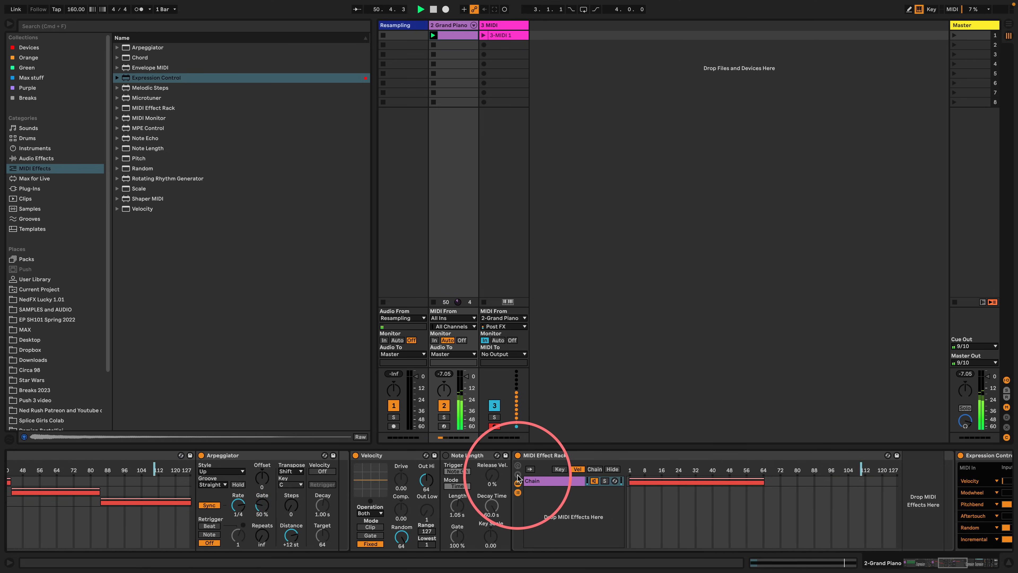
pyautogui.hscroll(-10, 515, 492)
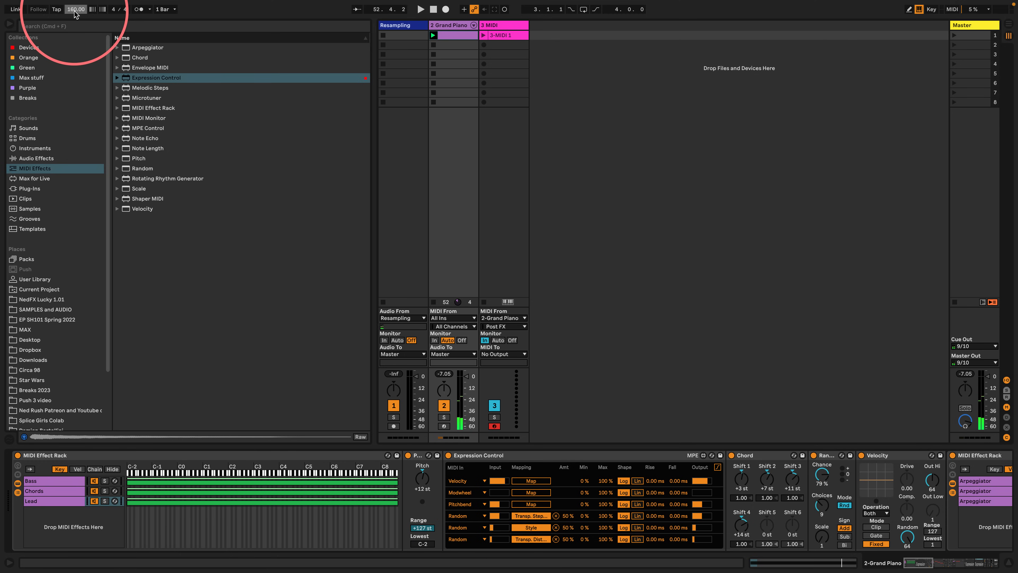
pyautogui.press('Return')
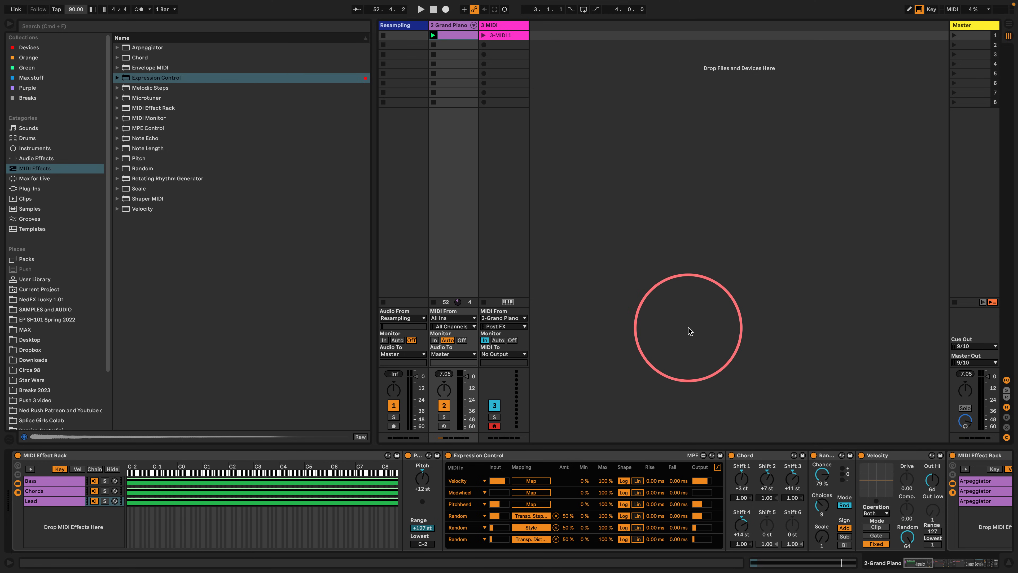
# During playback, set the Bass chain's Arpeggiator to 1 step with a distance of +7 st, and its Random scale to 2
pyautogui.press('space')
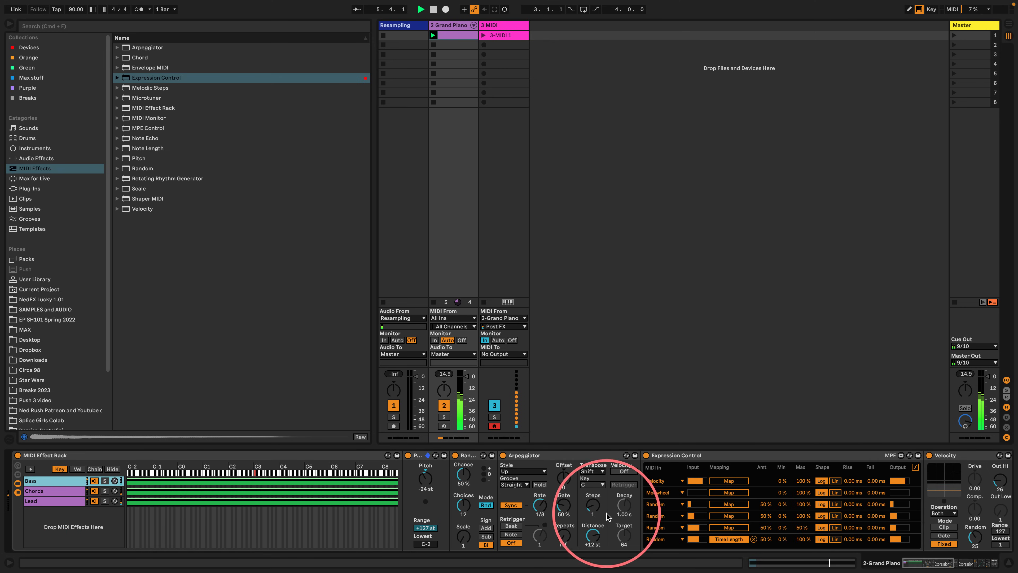
pyautogui.moveTo(593, 506); pyautogui.dragTo(594, 494)
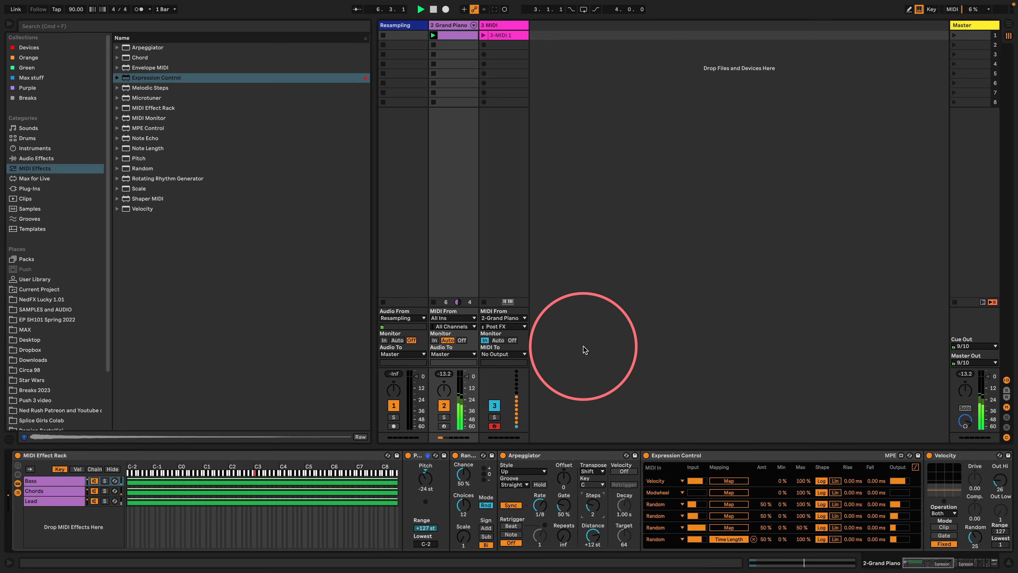
pyautogui.moveTo(589, 547); pyautogui.dragTo(588, 552)
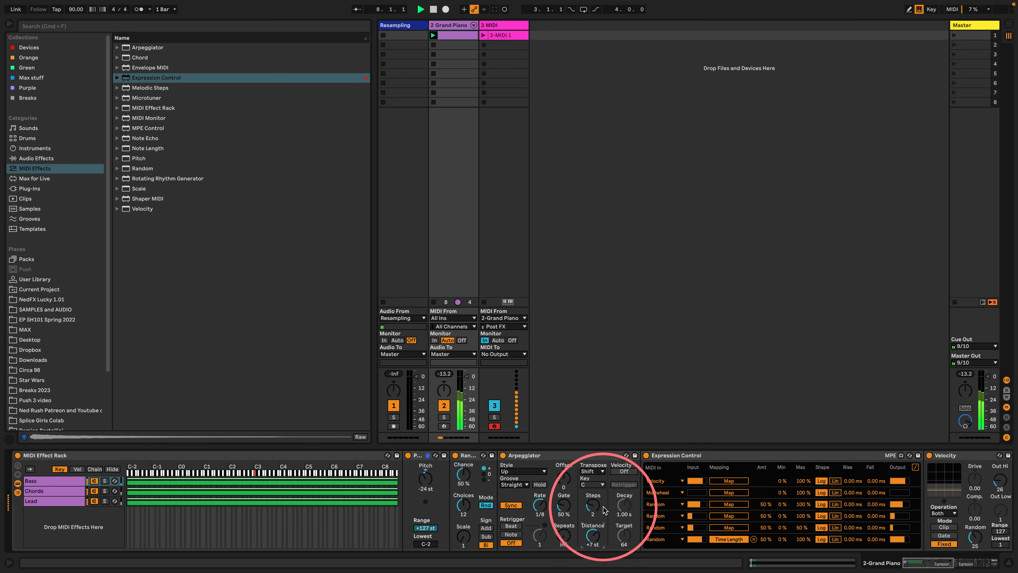
pyautogui.moveTo(593, 505); pyautogui.dragTo(575, 517)
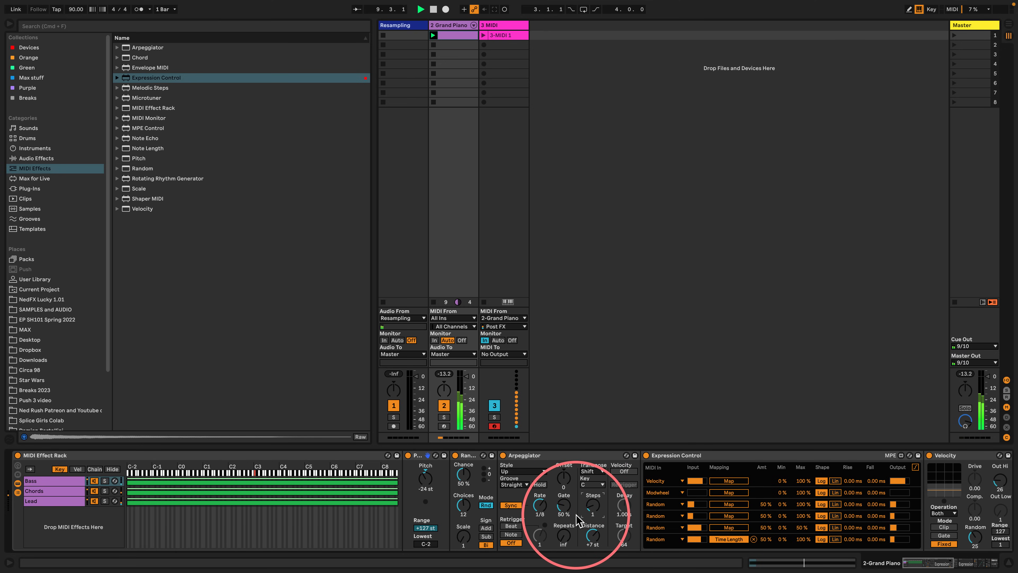
pyautogui.moveTo(465, 538); pyautogui.dragTo(465, 536)
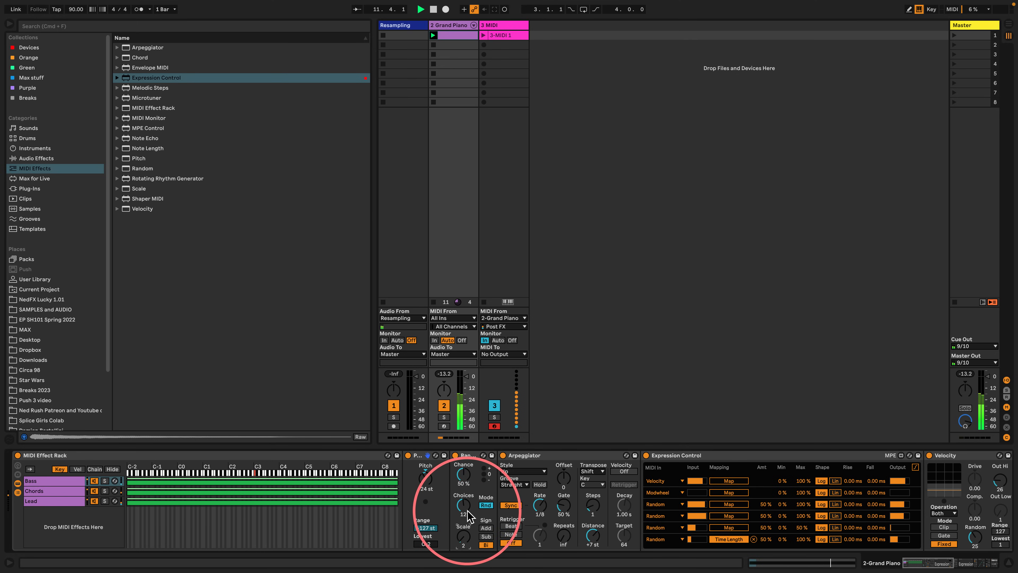
# Restart playback and record the generated notes into the second clip slot of the MIDI track
pyautogui.hscroll(10, 521, 509)
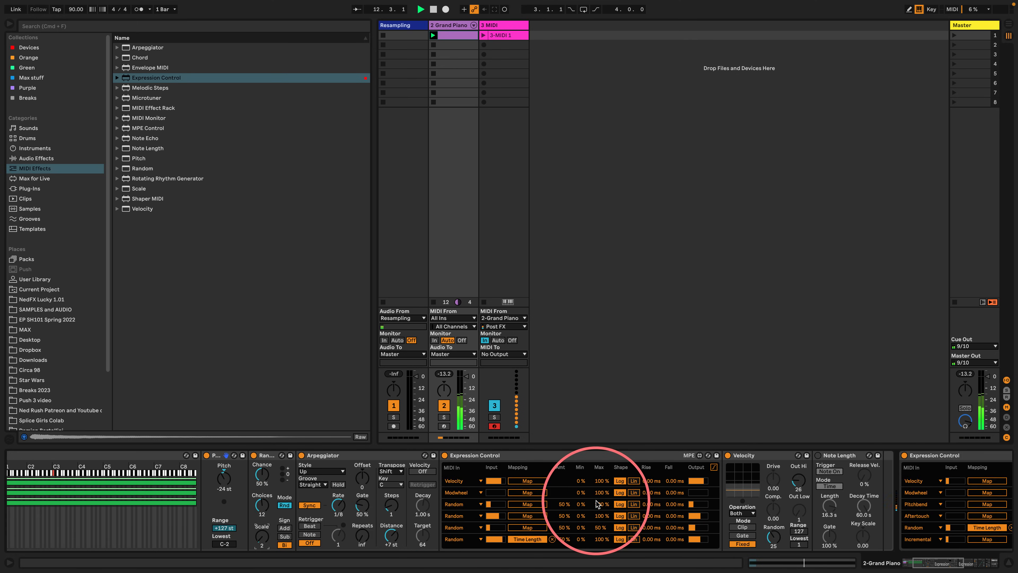
pyautogui.hscroll(3, 597, 506)
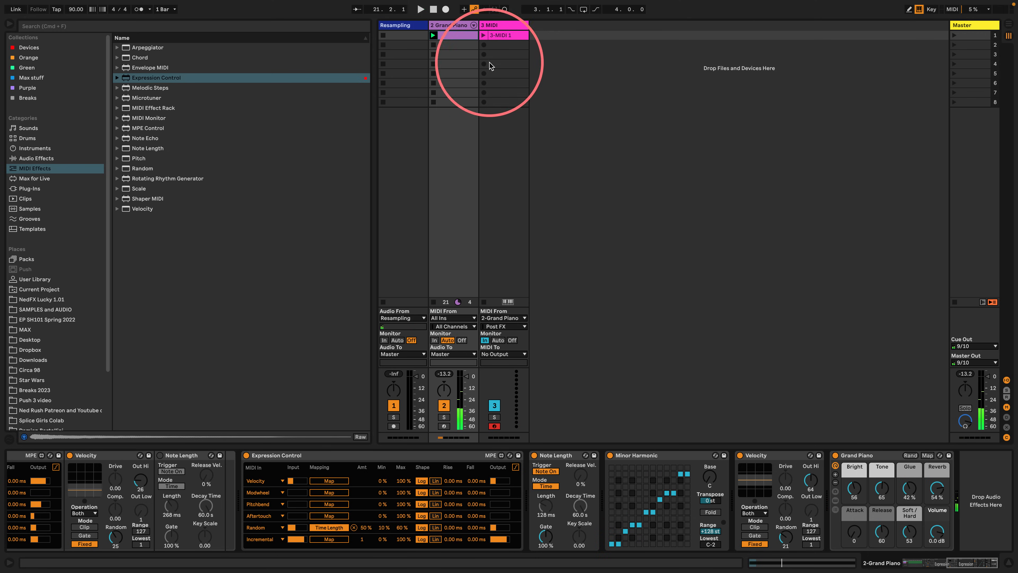
pyautogui.click(484, 45)
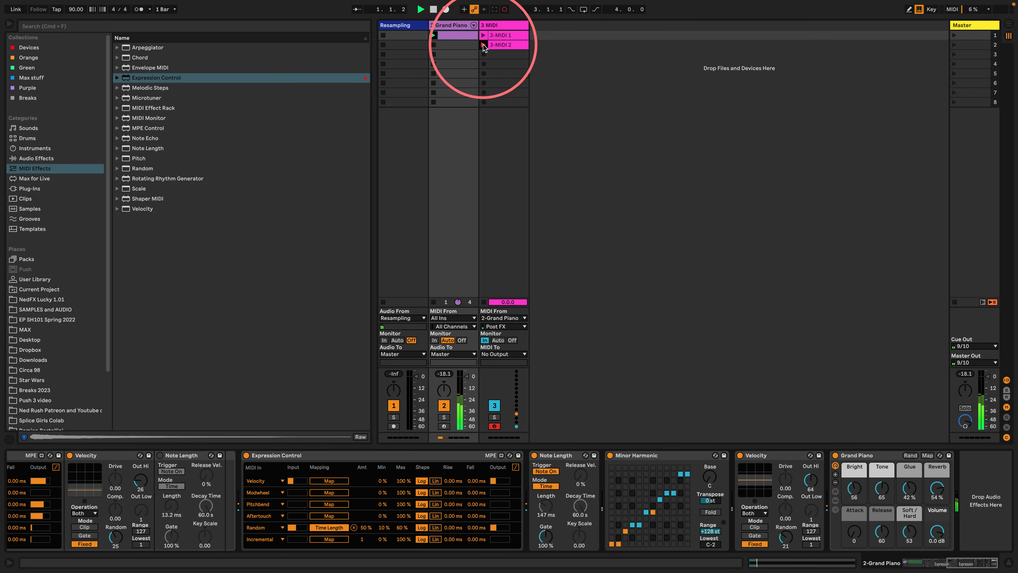
# Examine the notes being recorded in the second MIDI clip and compare them with the Grand Piano track's device chain
pyautogui.doubleClick(498, 48)
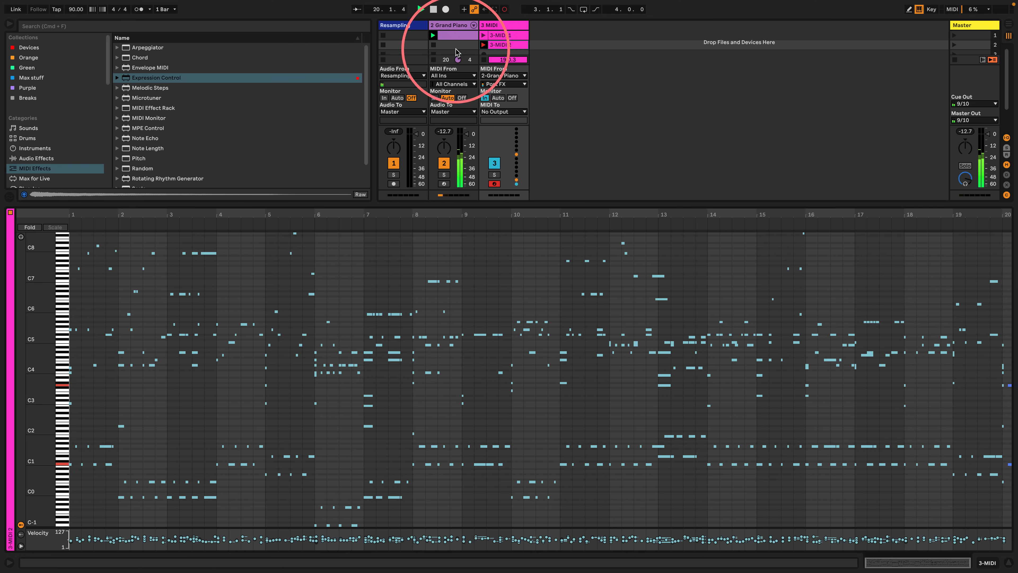
pyautogui.doubleClick(451, 26)
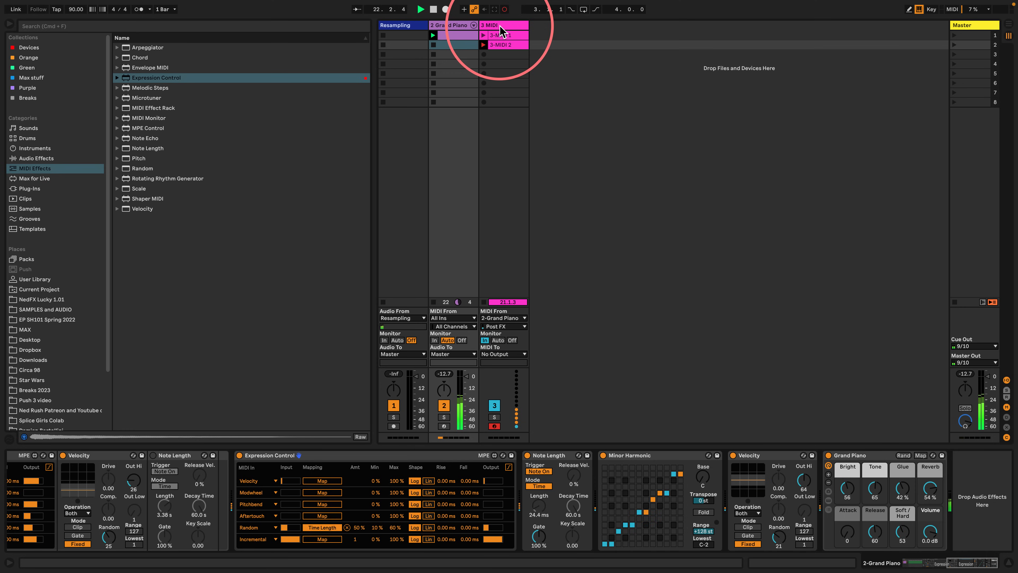
pyautogui.doubleClick(508, 45)
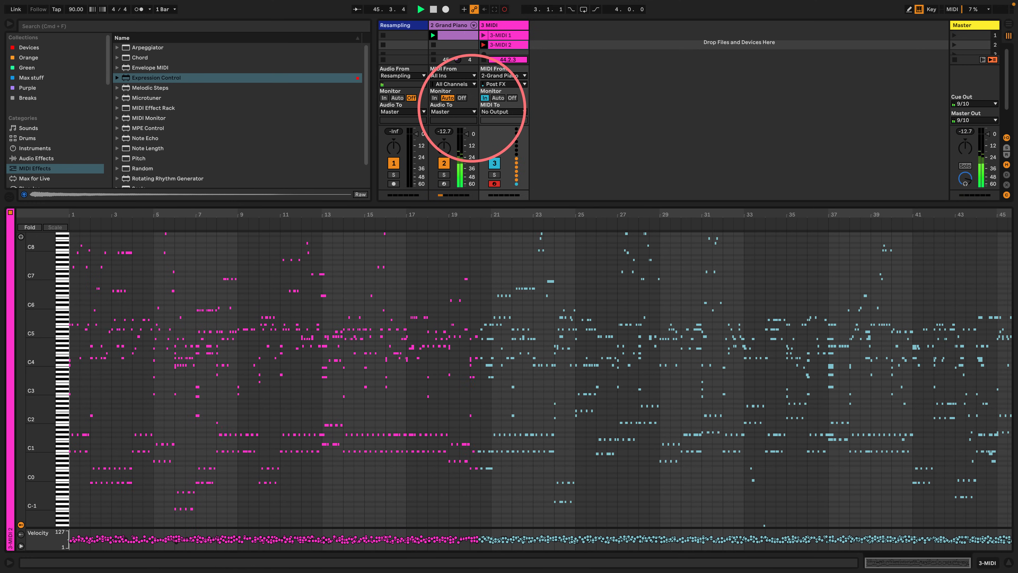
# Reduce the height of the clip editor and stop the clips on the MIDI and Grand Piano tracks
pyautogui.moveTo(395, 204); pyautogui.dragTo(357, 428)
pyautogui.click(116, 466)
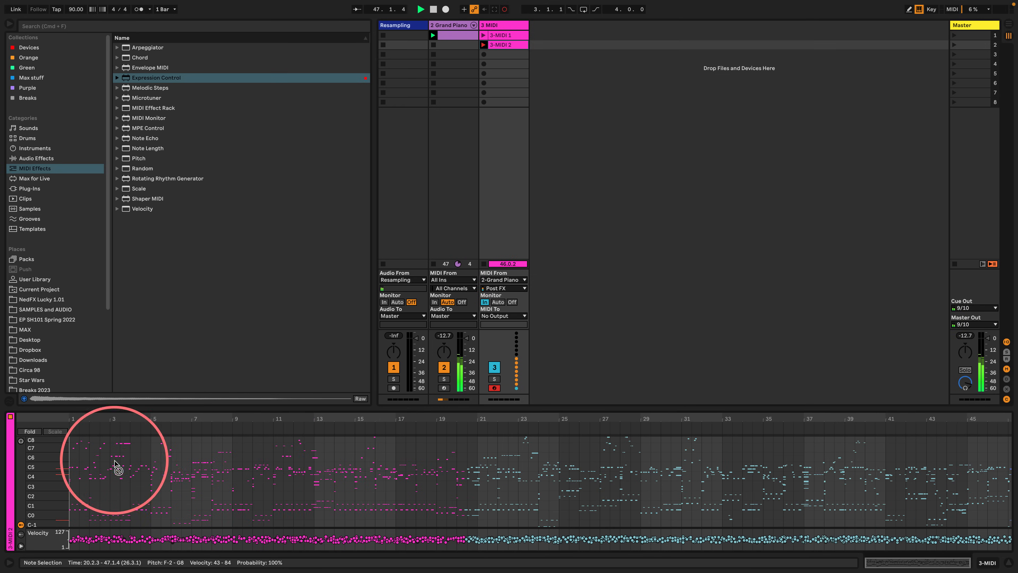
pyautogui.click(482, 264)
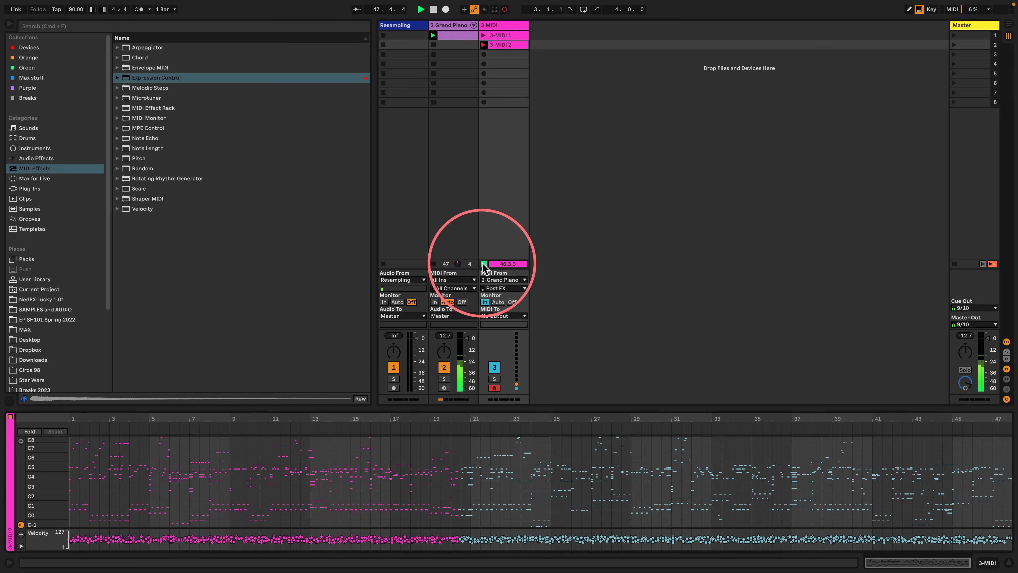
pyautogui.click(432, 264)
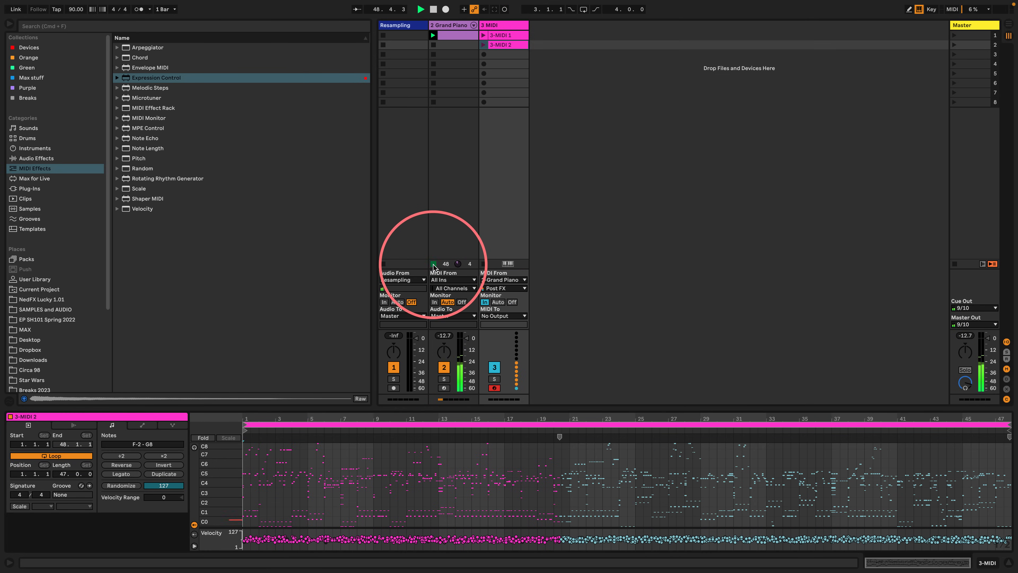
# Open the Grand Piano track's source clip and examine its sustained C3 note up close
pyautogui.click(989, 563)
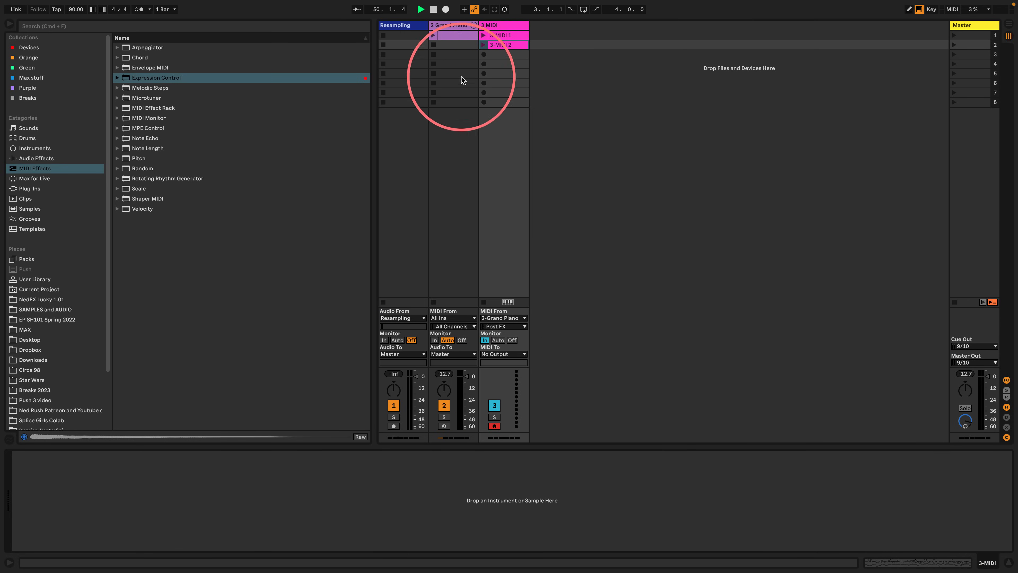
pyautogui.click(458, 26)
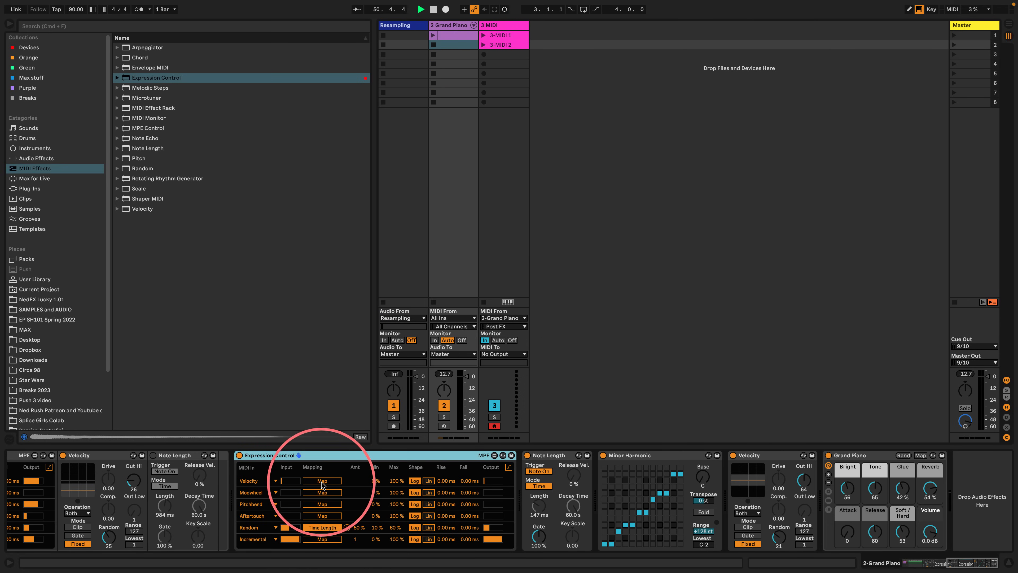
pyautogui.click(450, 35)
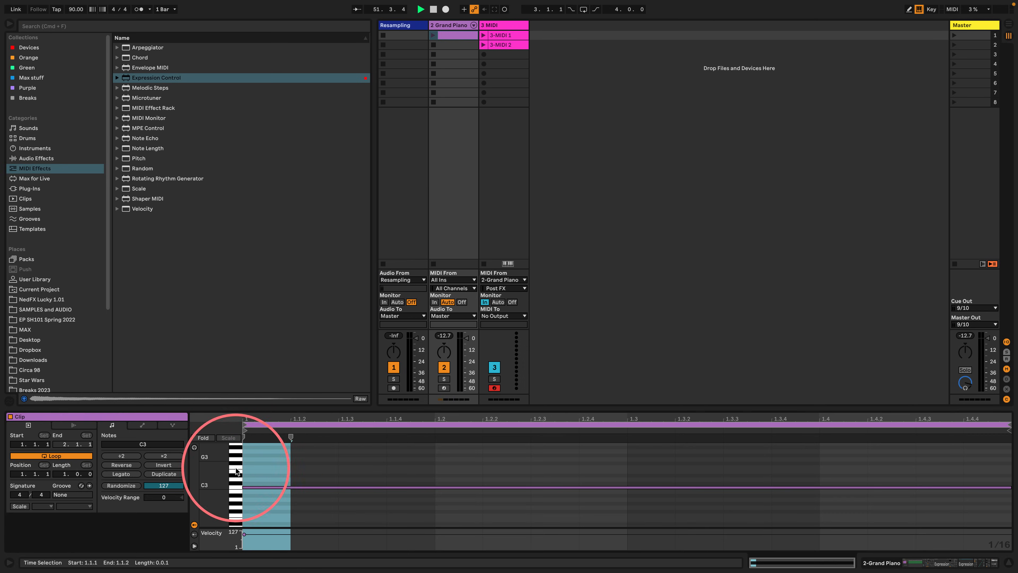
pyautogui.moveTo(211, 491); pyautogui.dragTo(236, 490)
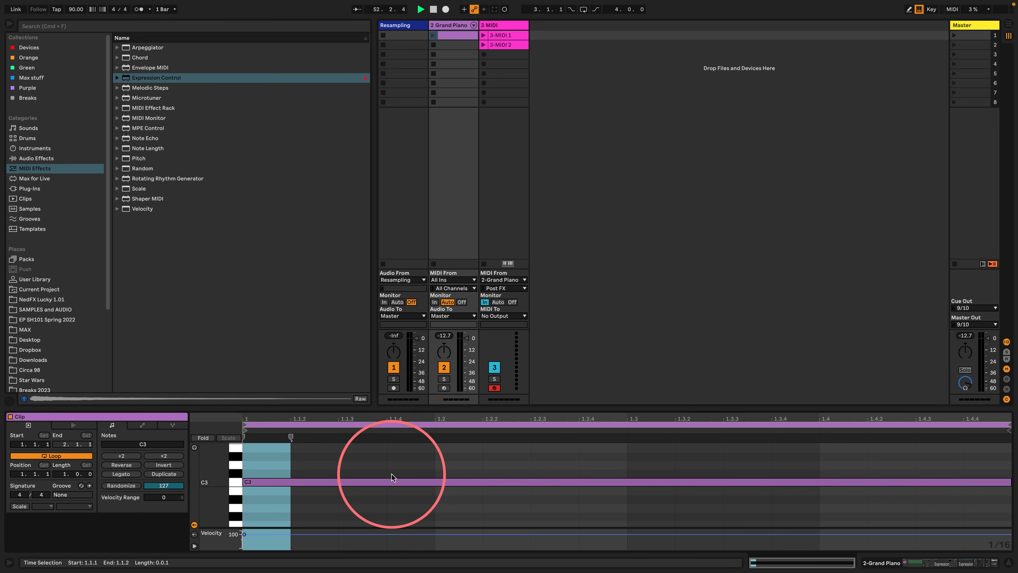
# Examine the devices in the Bass, Chords and Lead chains of the Grand Piano track's MIDI Effect Rack, ending on Lead, and stop playback
pyautogui.click(824, 565)
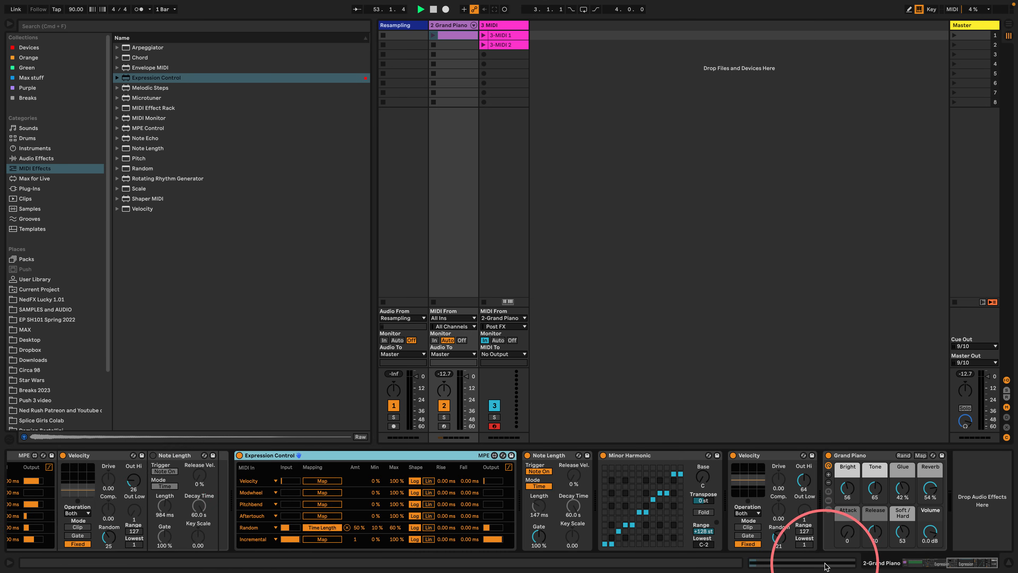
pyautogui.hscroll(-15, 247, 521)
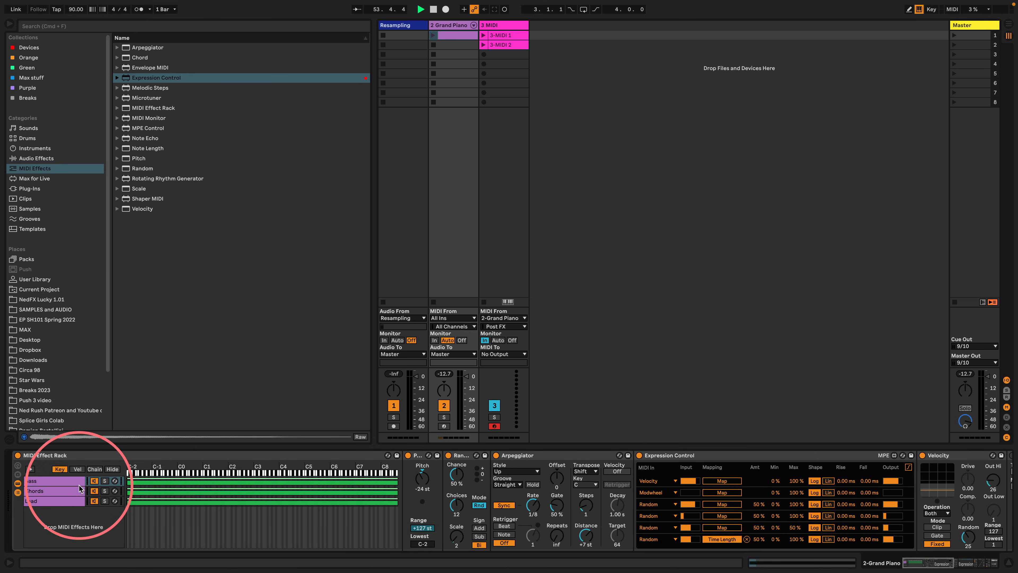
pyautogui.click(55, 481)
pyautogui.click(54, 486)
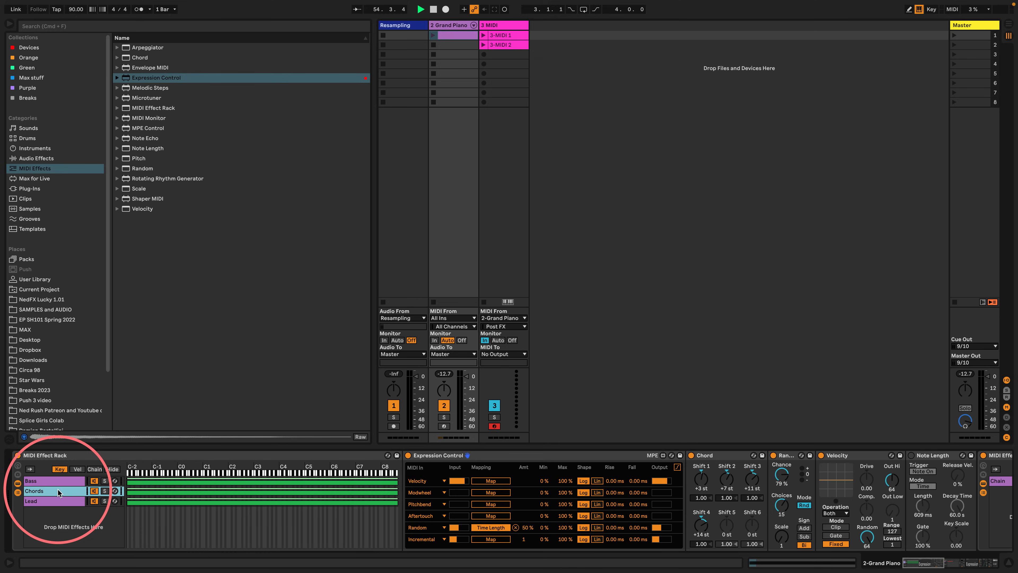
pyautogui.click(60, 501)
pyautogui.click(56, 490)
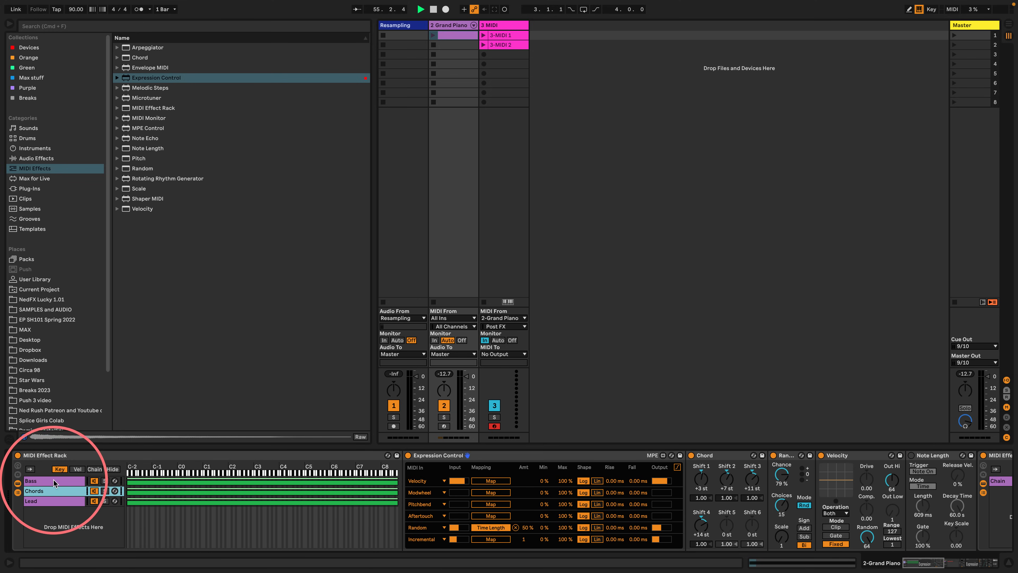
pyautogui.click(53, 480)
pyautogui.click(56, 491)
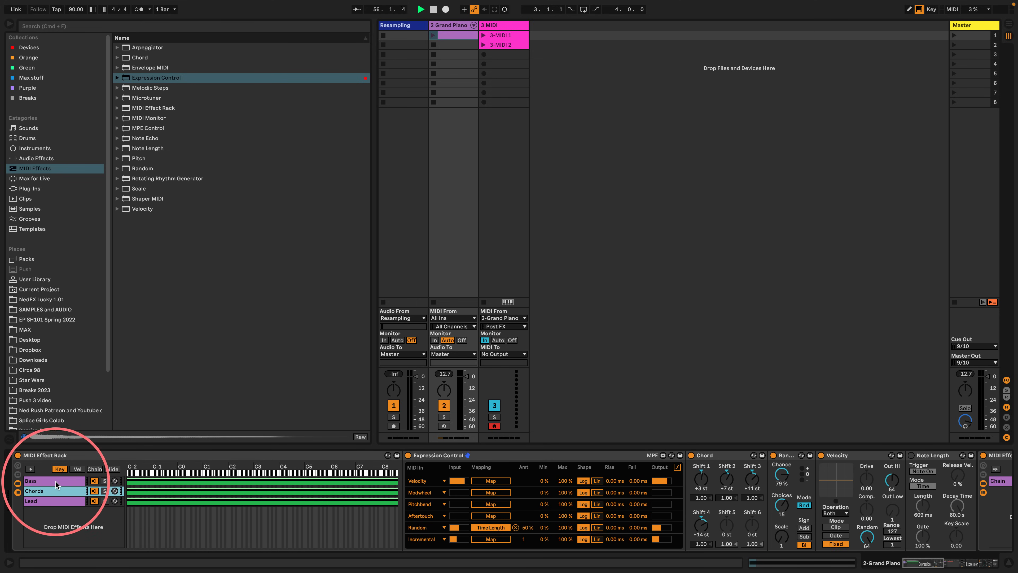
pyautogui.click(56, 480)
pyautogui.click(58, 492)
pyautogui.click(56, 501)
pyautogui.click(56, 492)
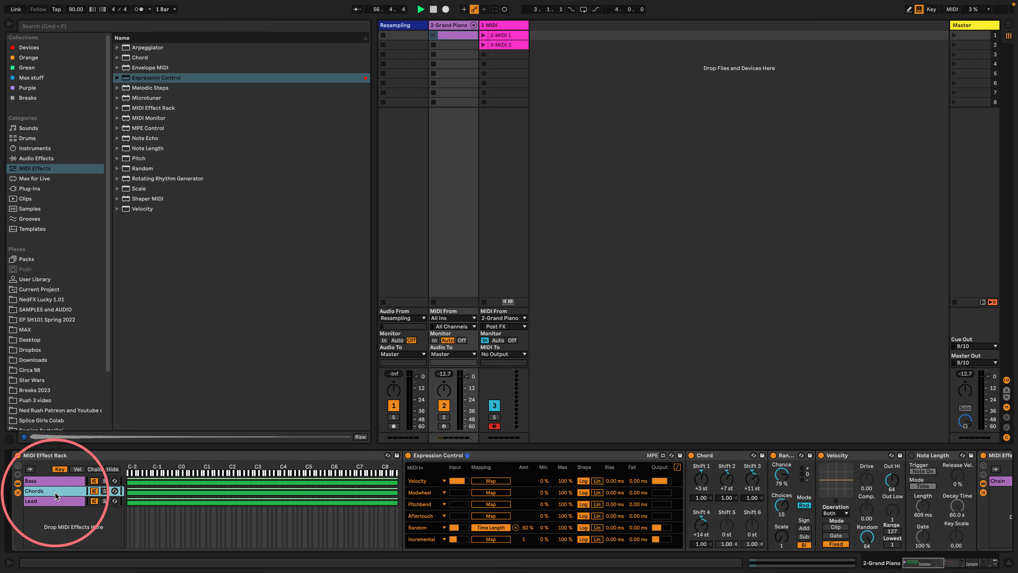
pyautogui.click(53, 482)
pyautogui.click(53, 488)
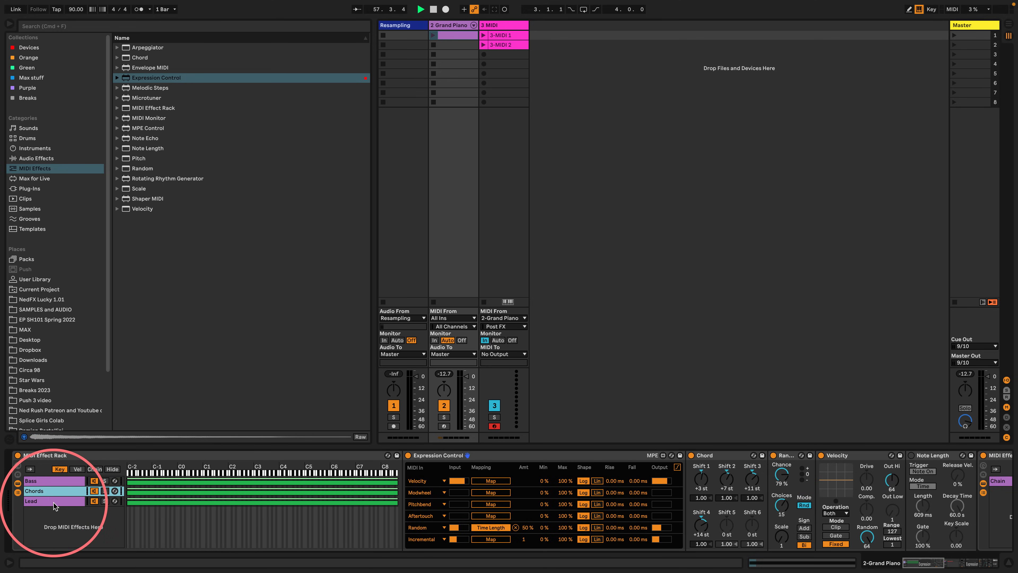
pyautogui.click(54, 502)
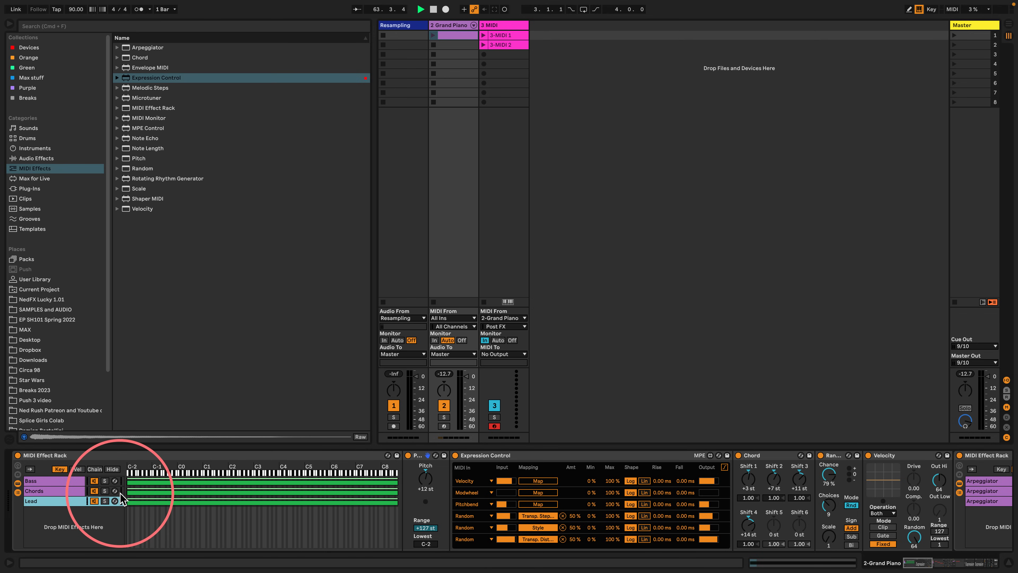
pyautogui.click(434, 11)
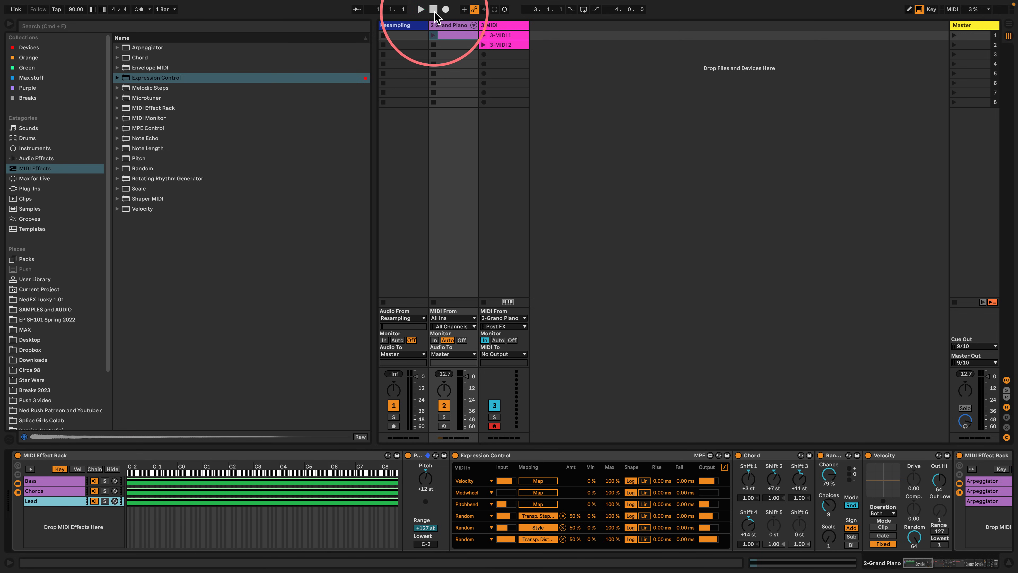